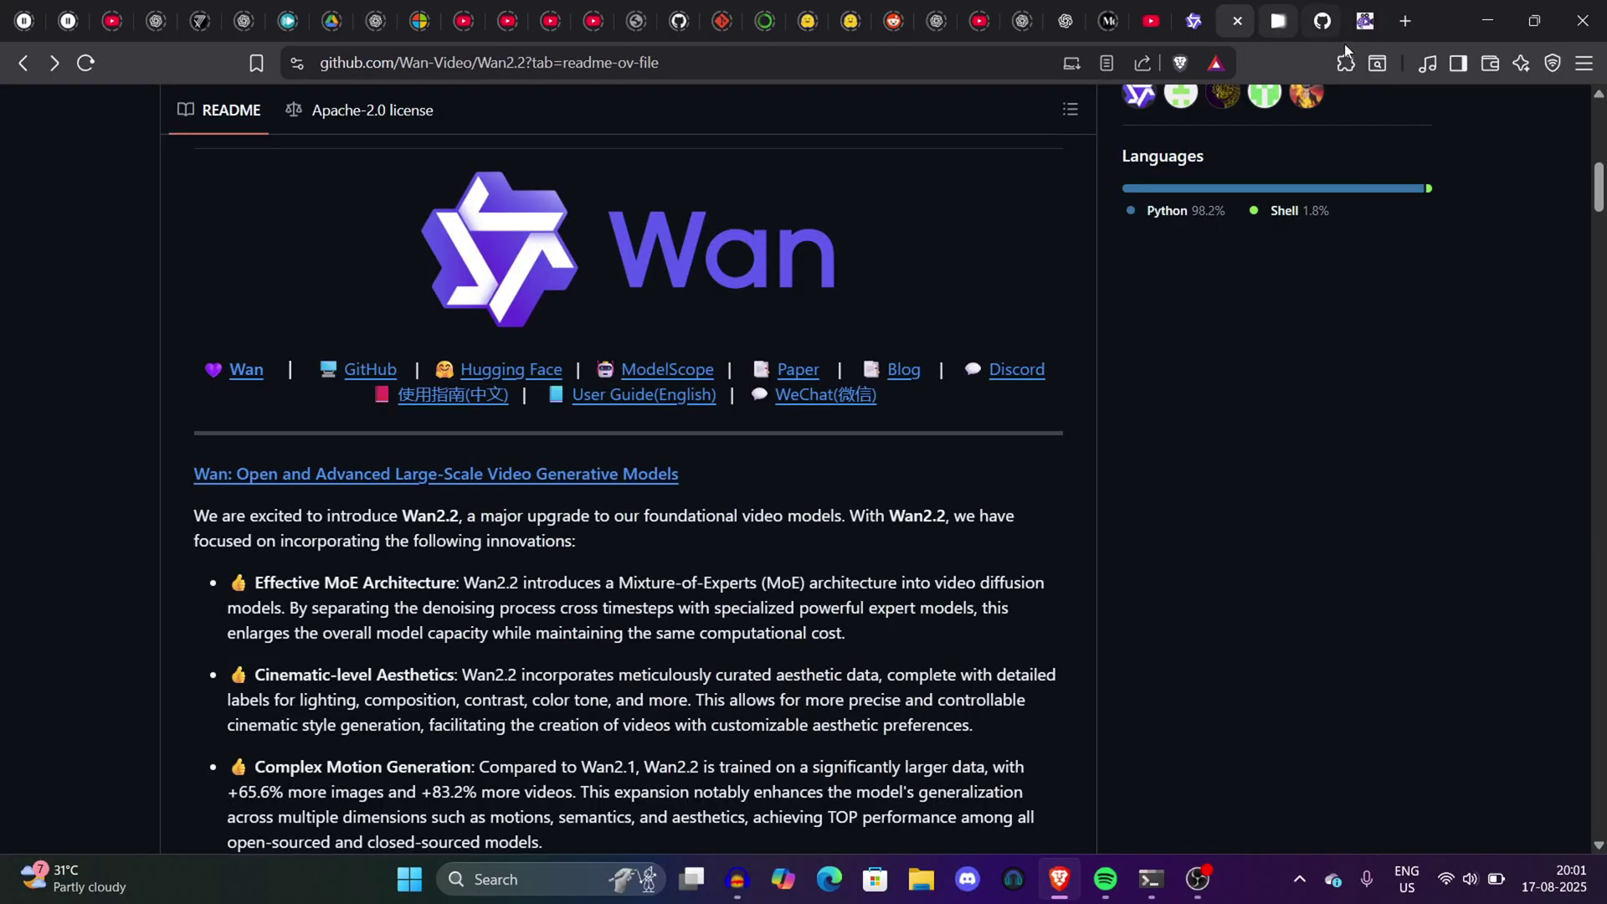
- Scroll the Wan2.2 README through its four innovations, highlighting Complex Motion Generation, to Video Demos
mouse_move(1599, 194)
mouse_down()
mouse_move(1599, 126)
mouse_move(1602, 216)
mouse_up()
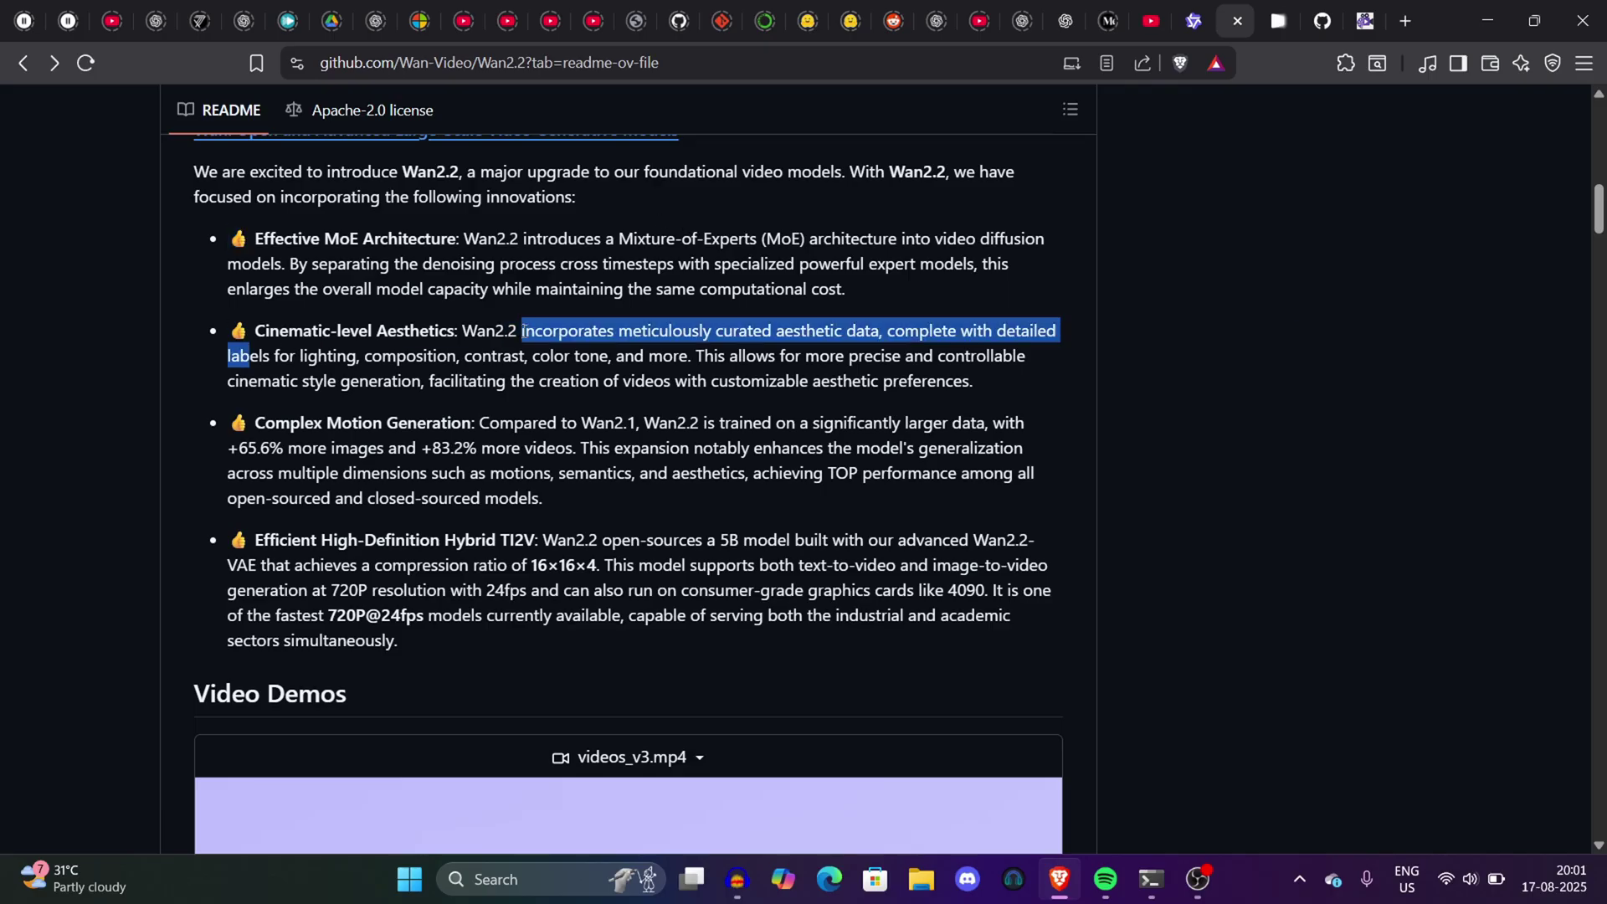
drag(256, 421, 421, 443)
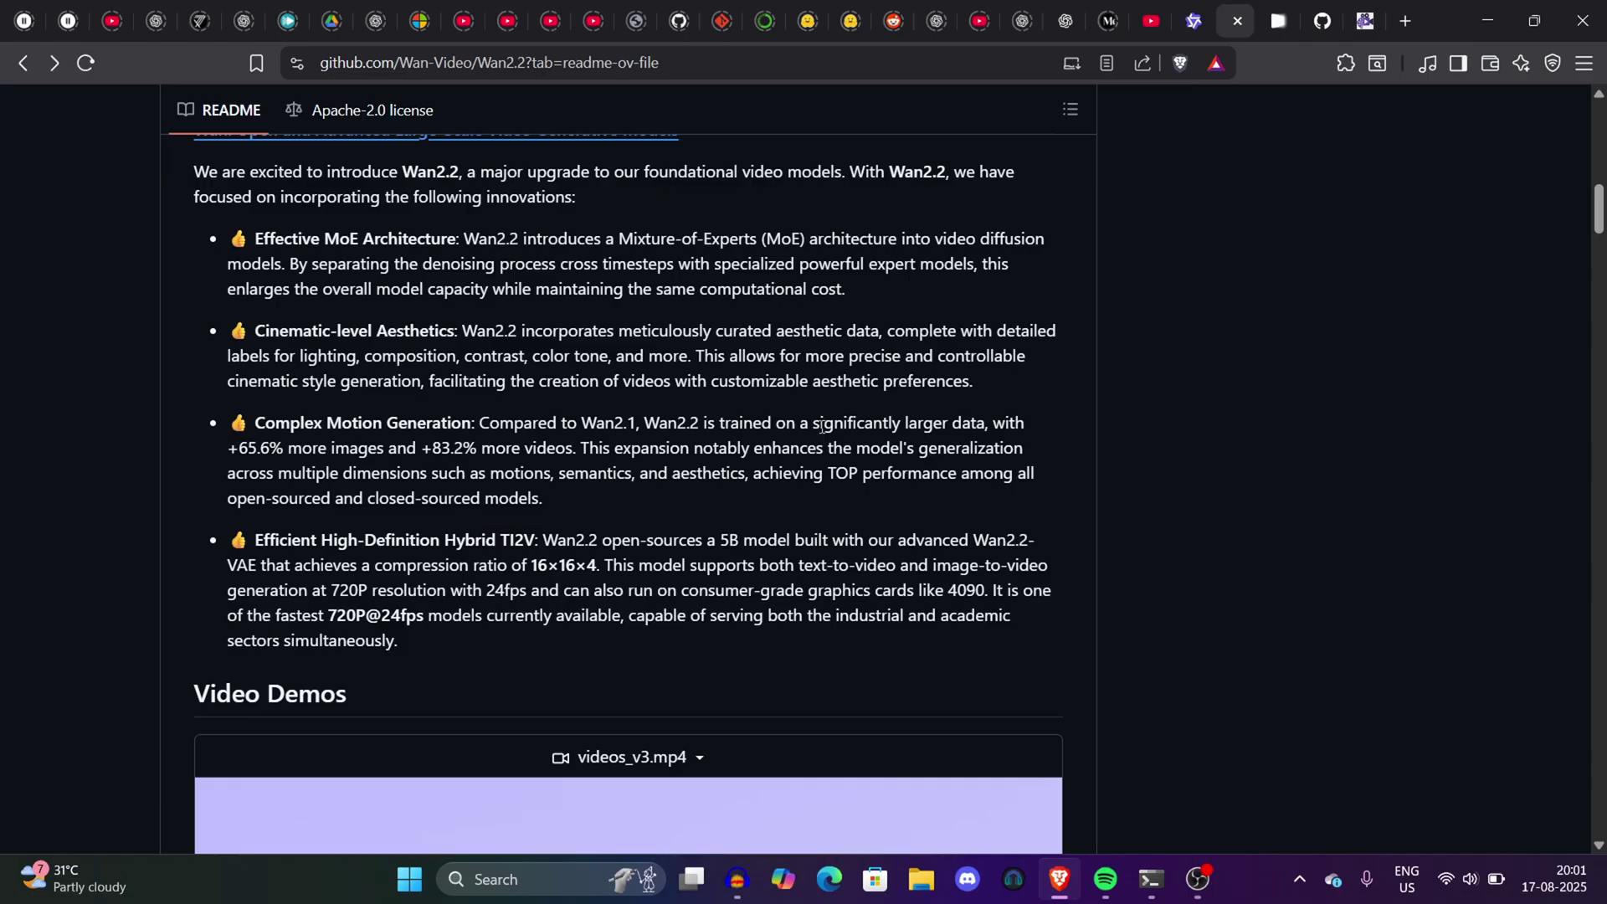
drag(1599, 203, 1601, 218)
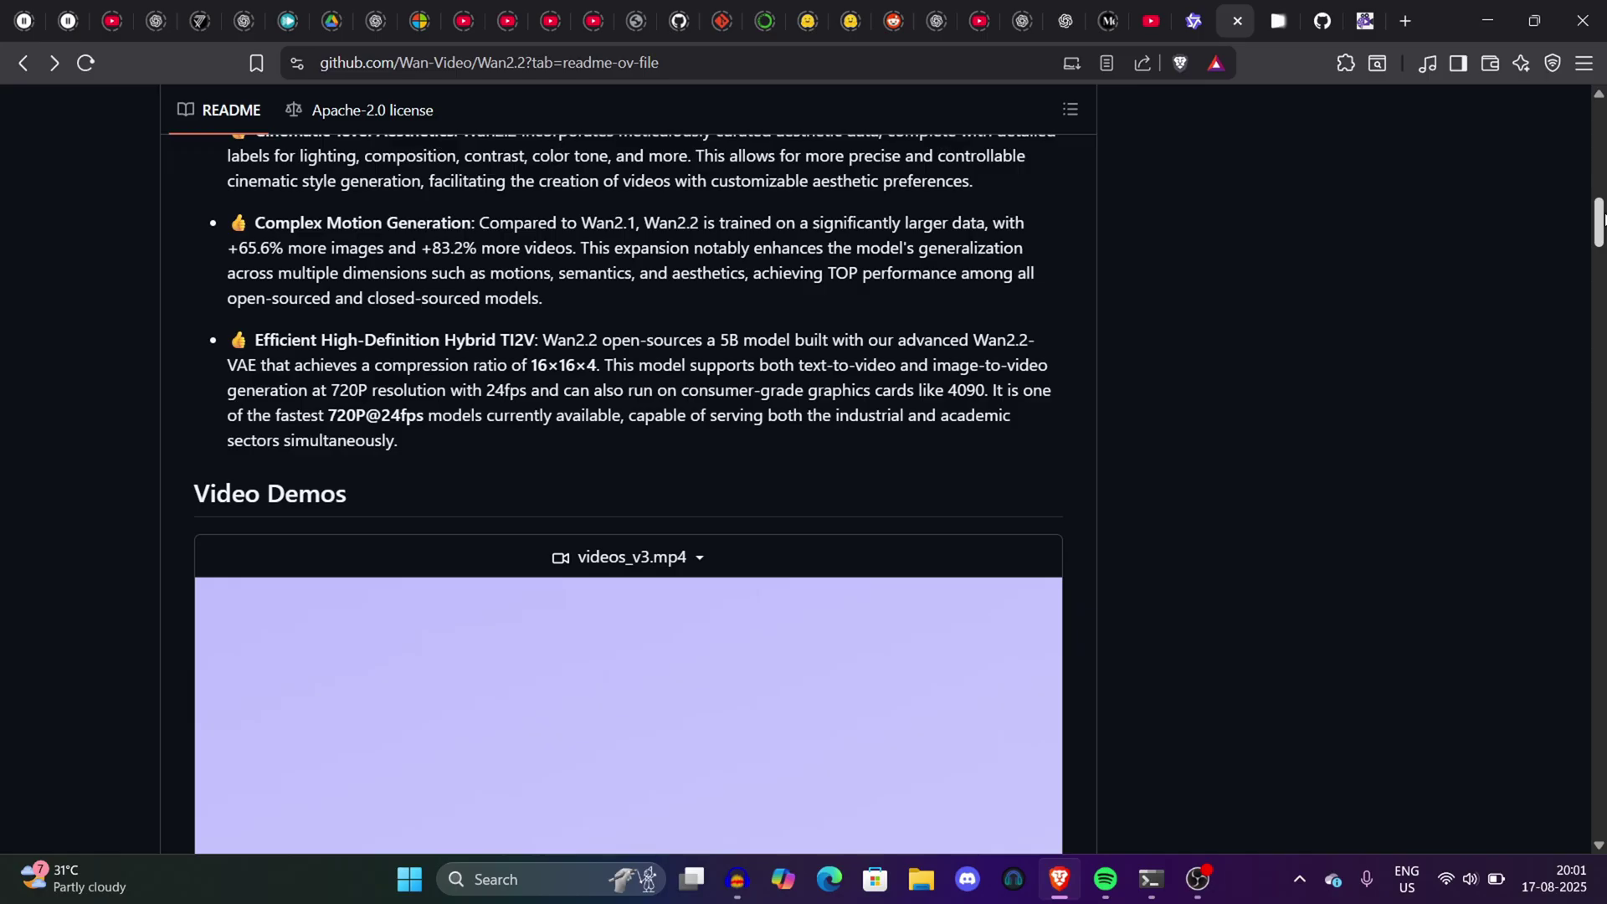
- Open the Venice gondolier example video with its prompt from the wan.video explore gallery
click(1206, 8)
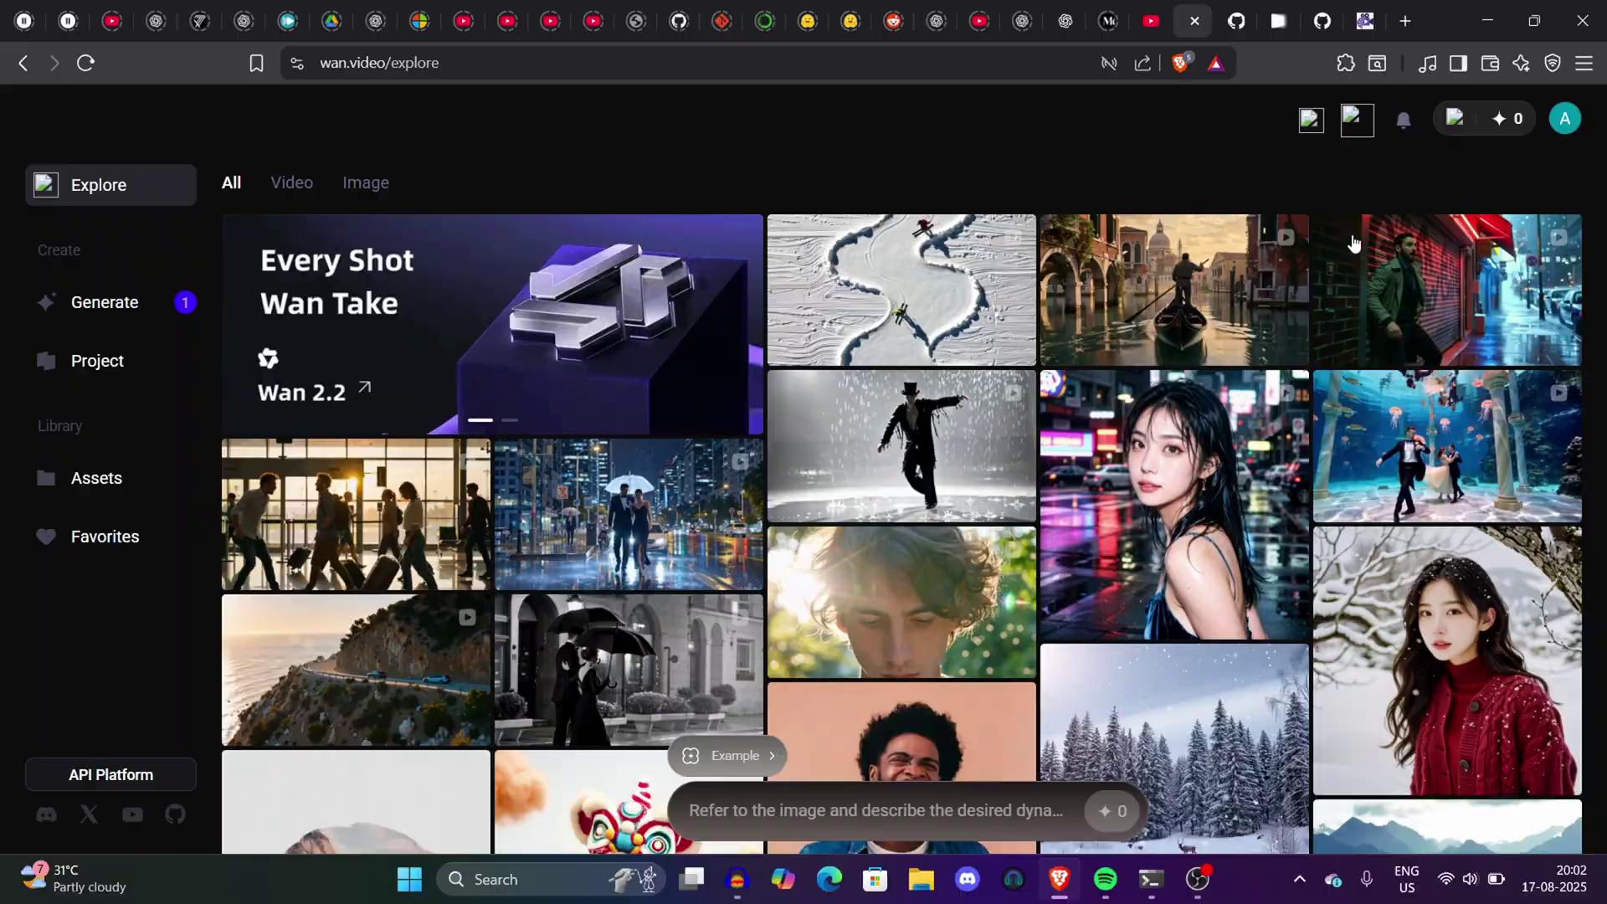
click(1296, 251)
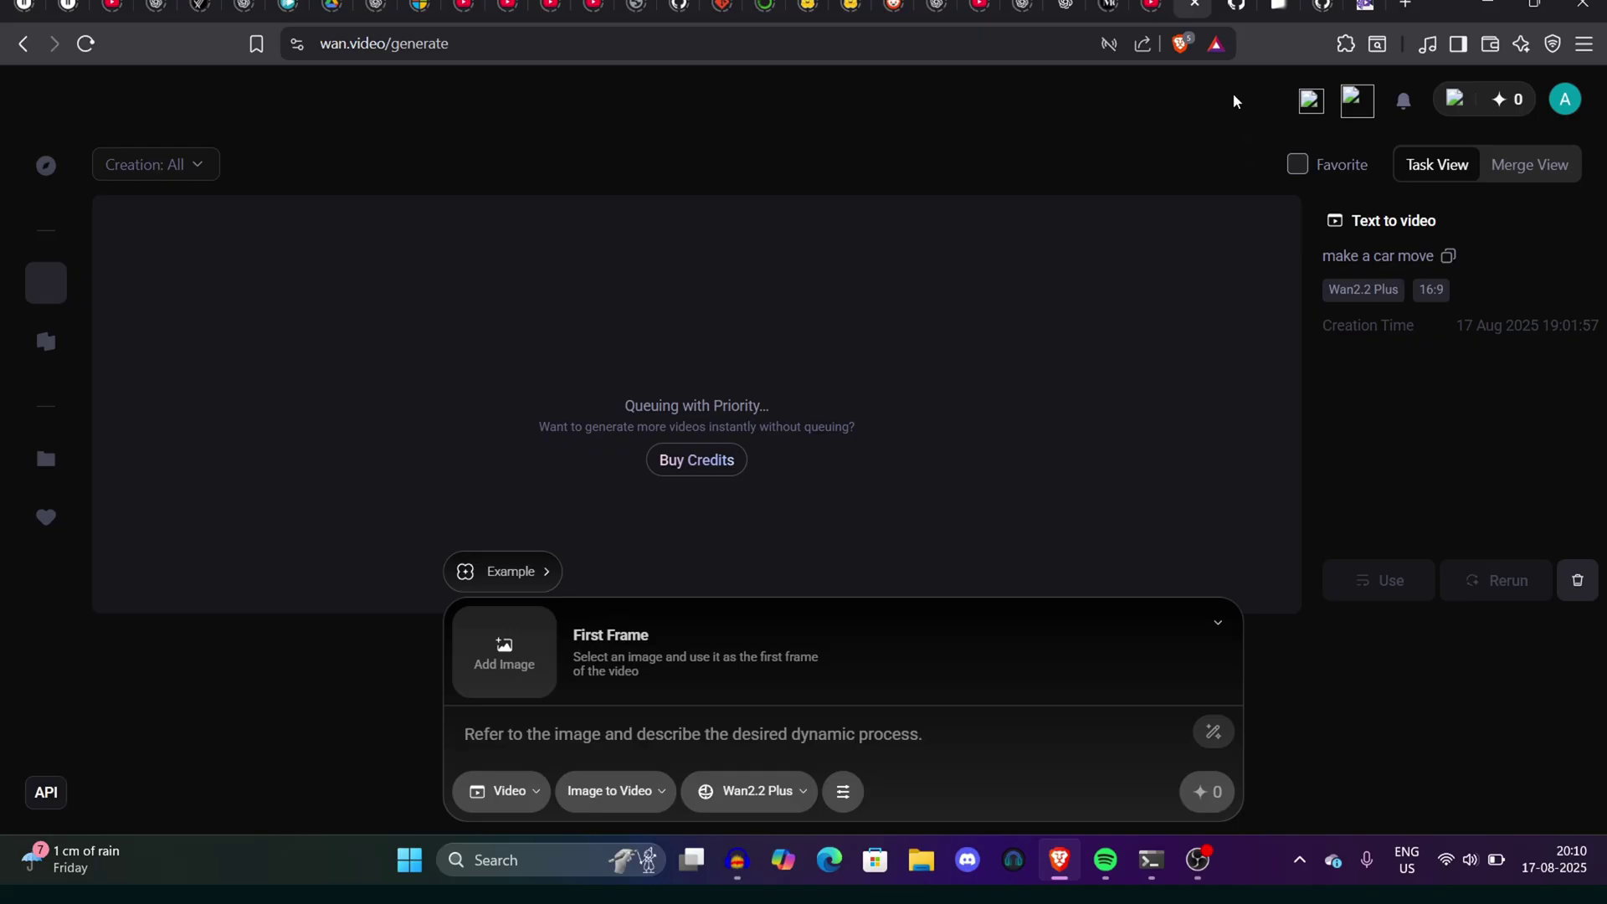
- Return to the Wan2.2 README and bring its Wan introduction and innovations list into view
click(1236, 8)
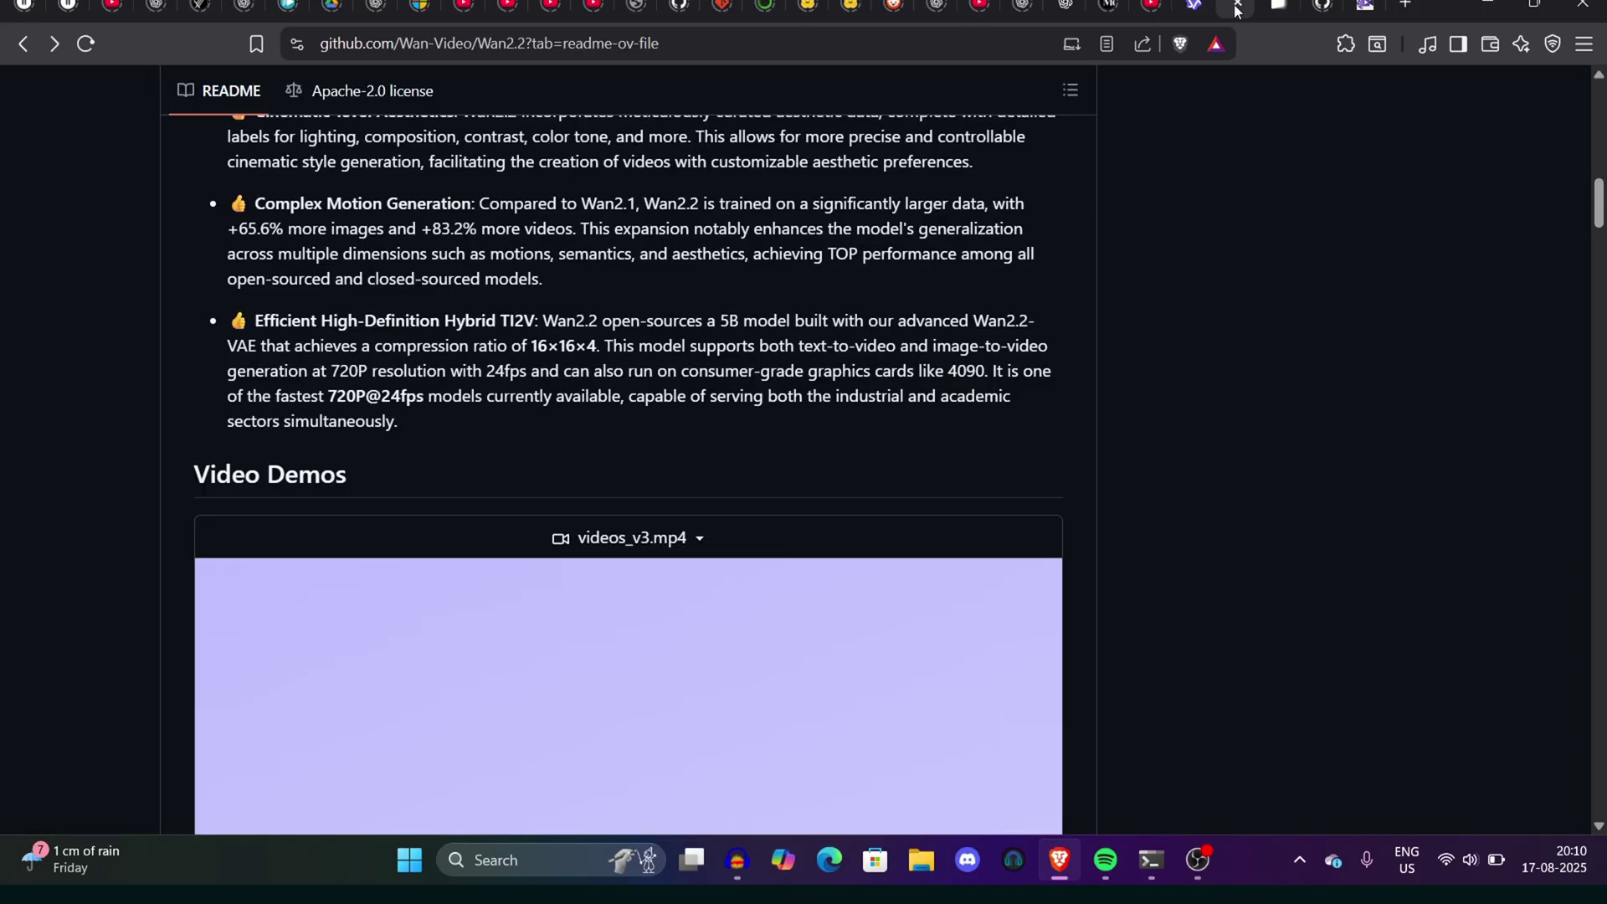
scroll(1568, 143, down, 10)
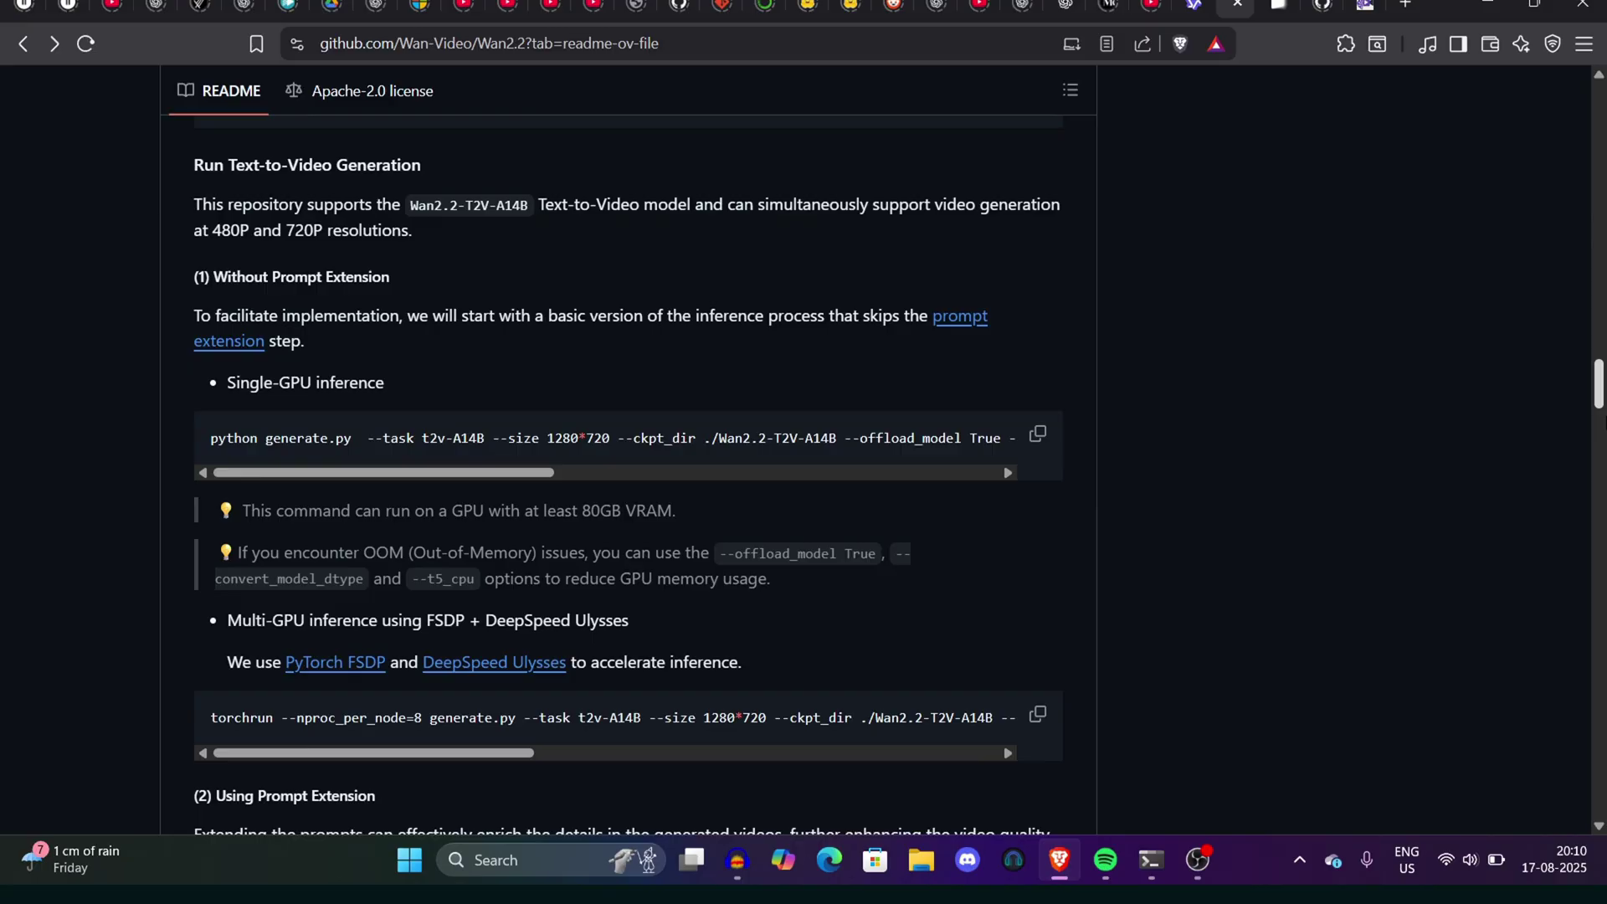
scroll(628, 452, up, 15)
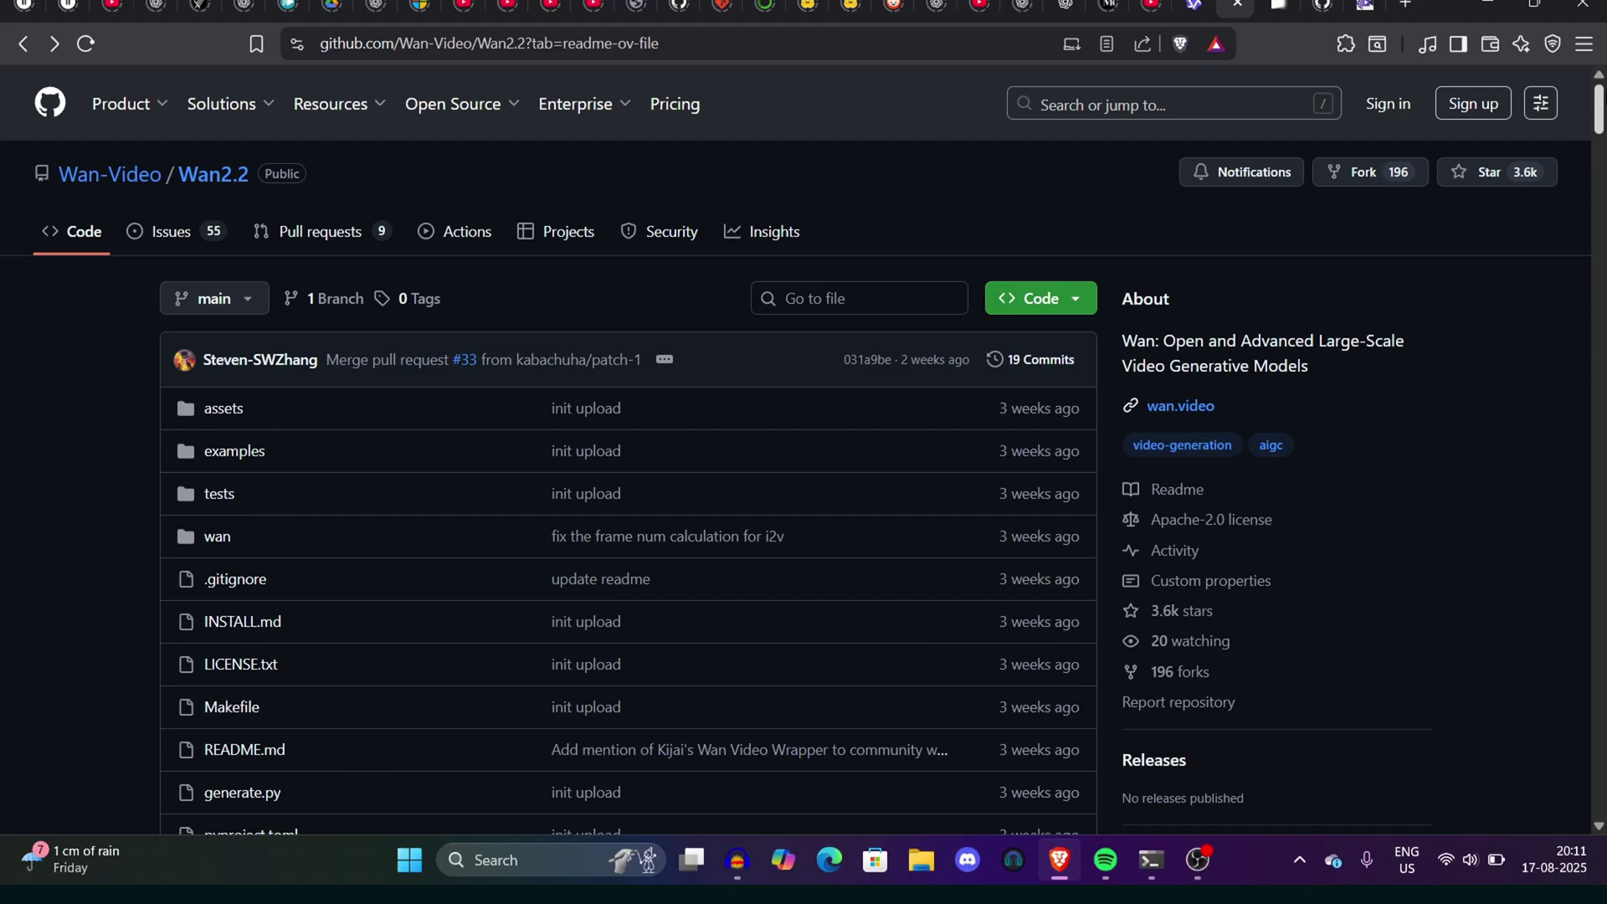
scroll(1601, 191, down, 8)
scroll(1600, 191, up, 3)
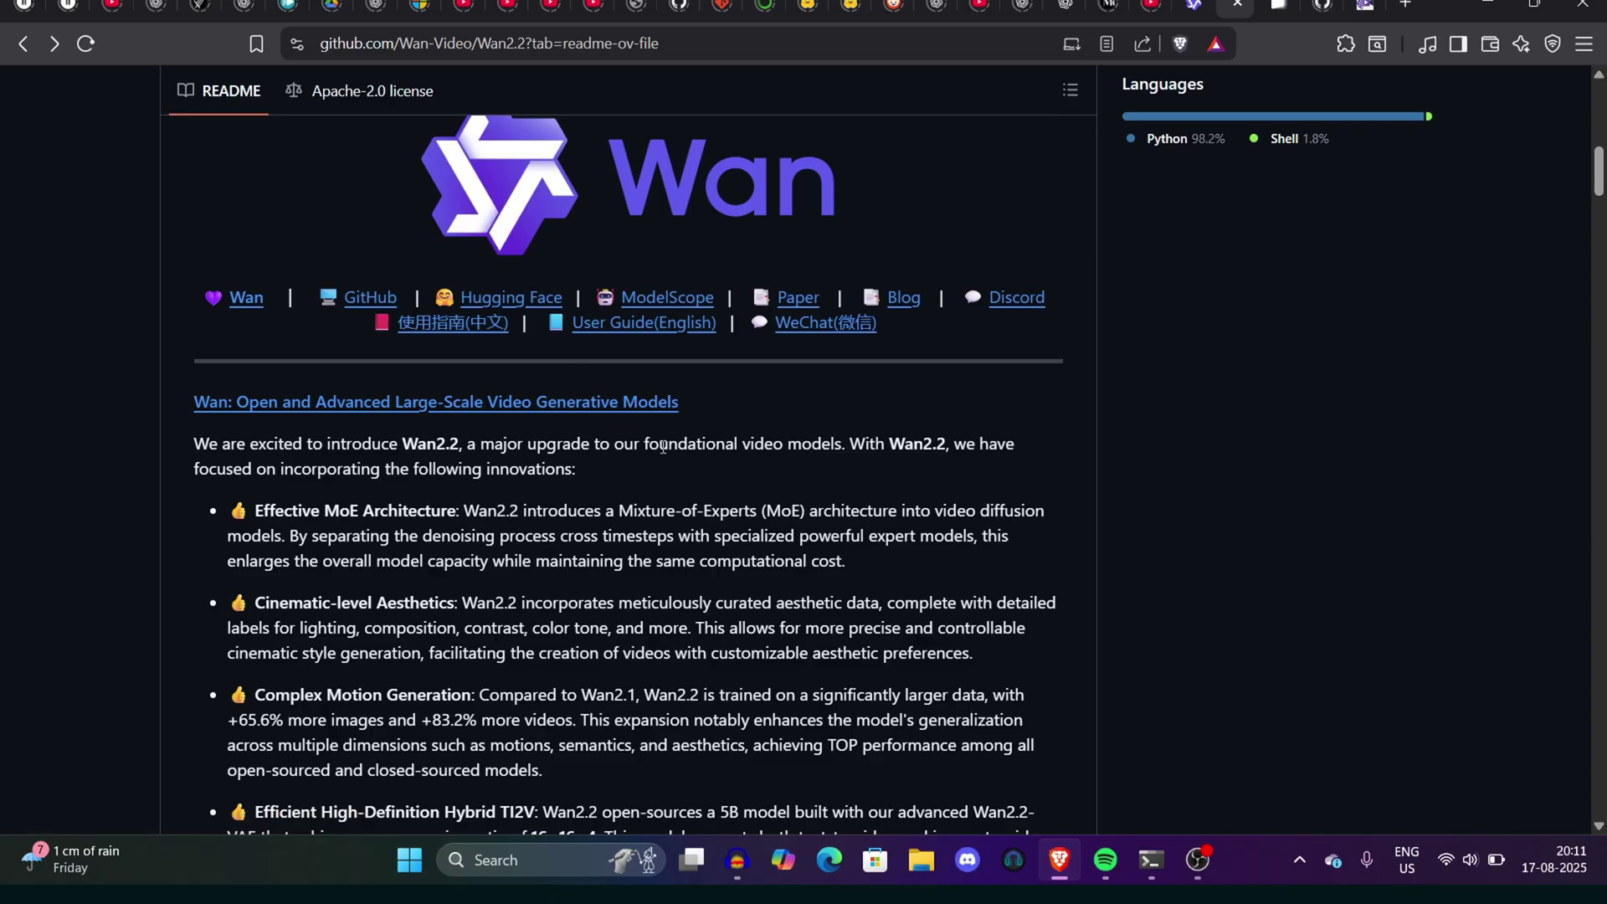
- Switch to the Wan2GP INSTALLATION.md guide and review its Python and Conda requirements
click(1323, 5)
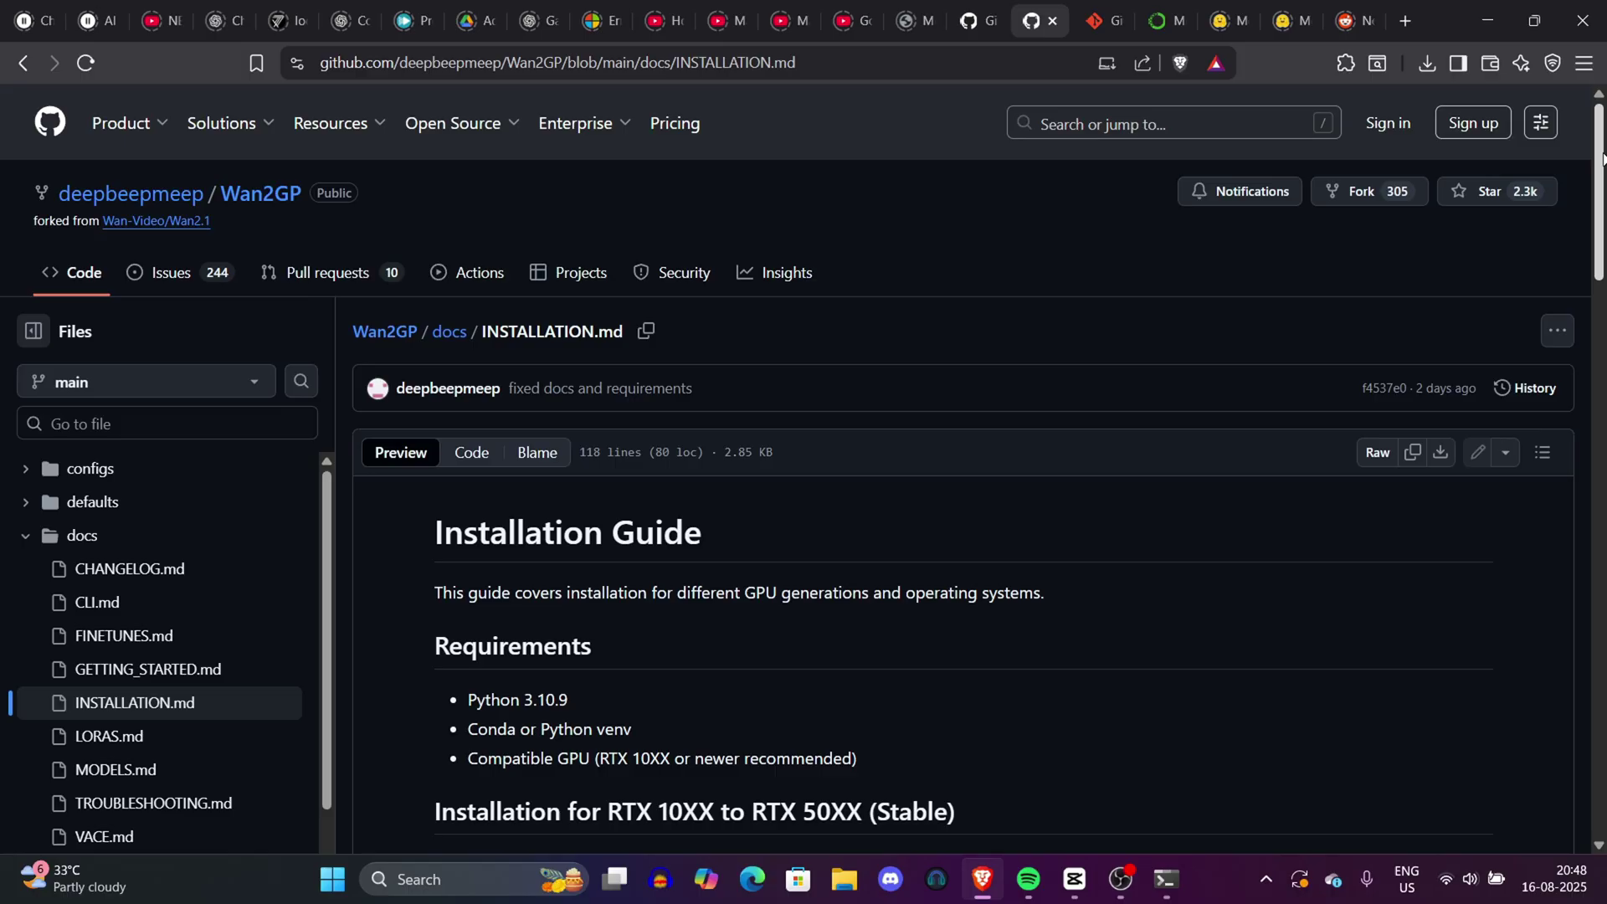
scroll(963, 502, down, 15)
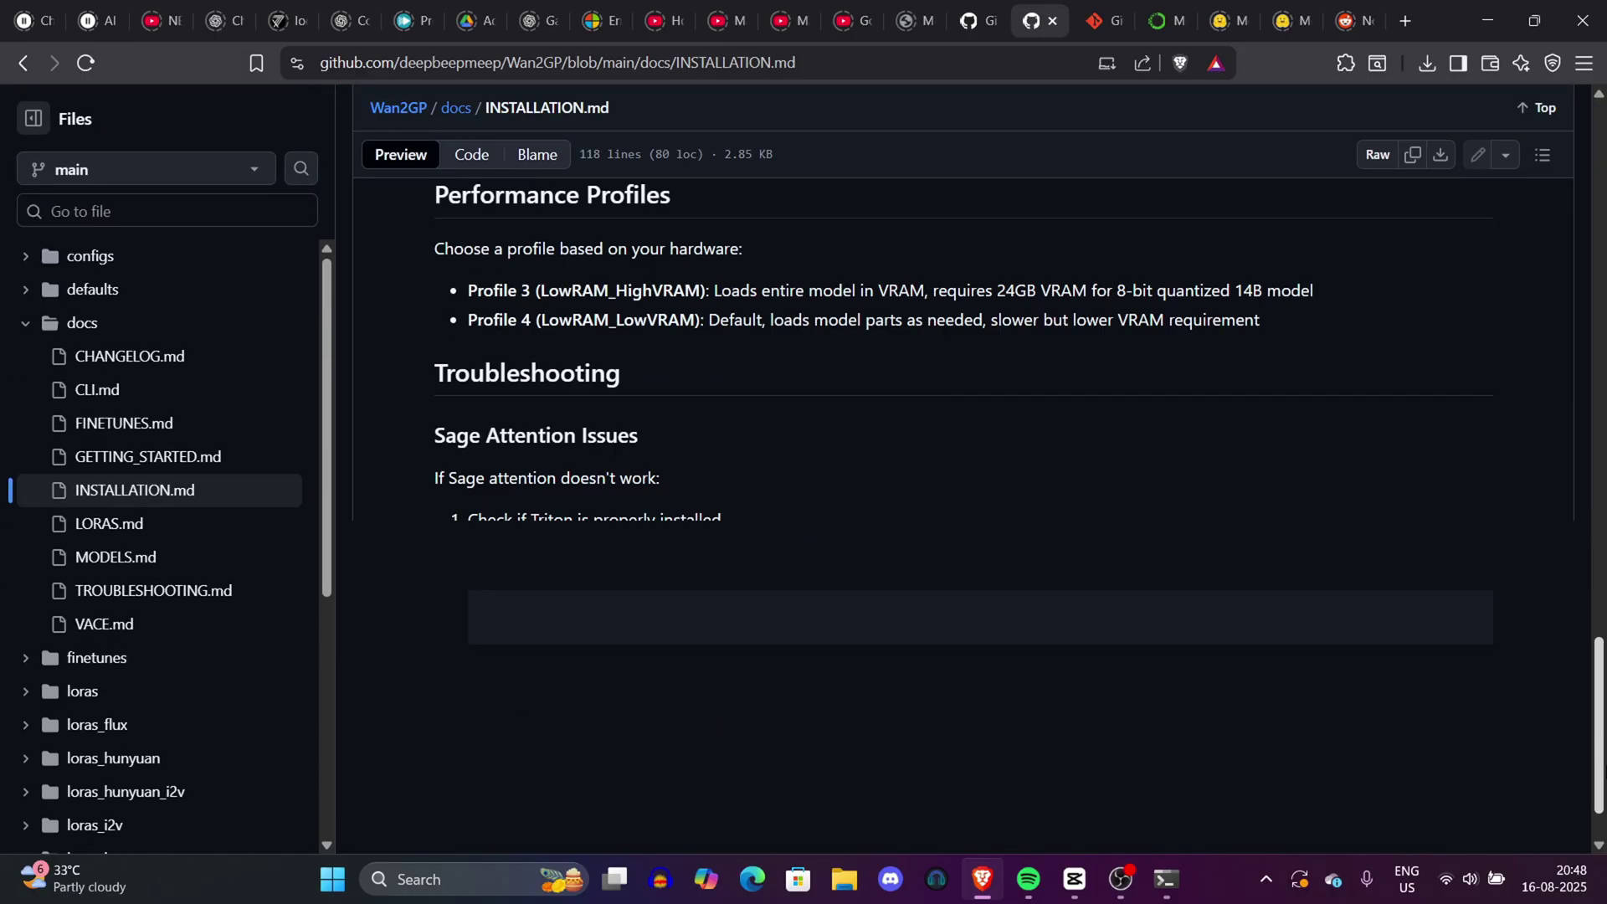
scroll(590, 477, up, 15)
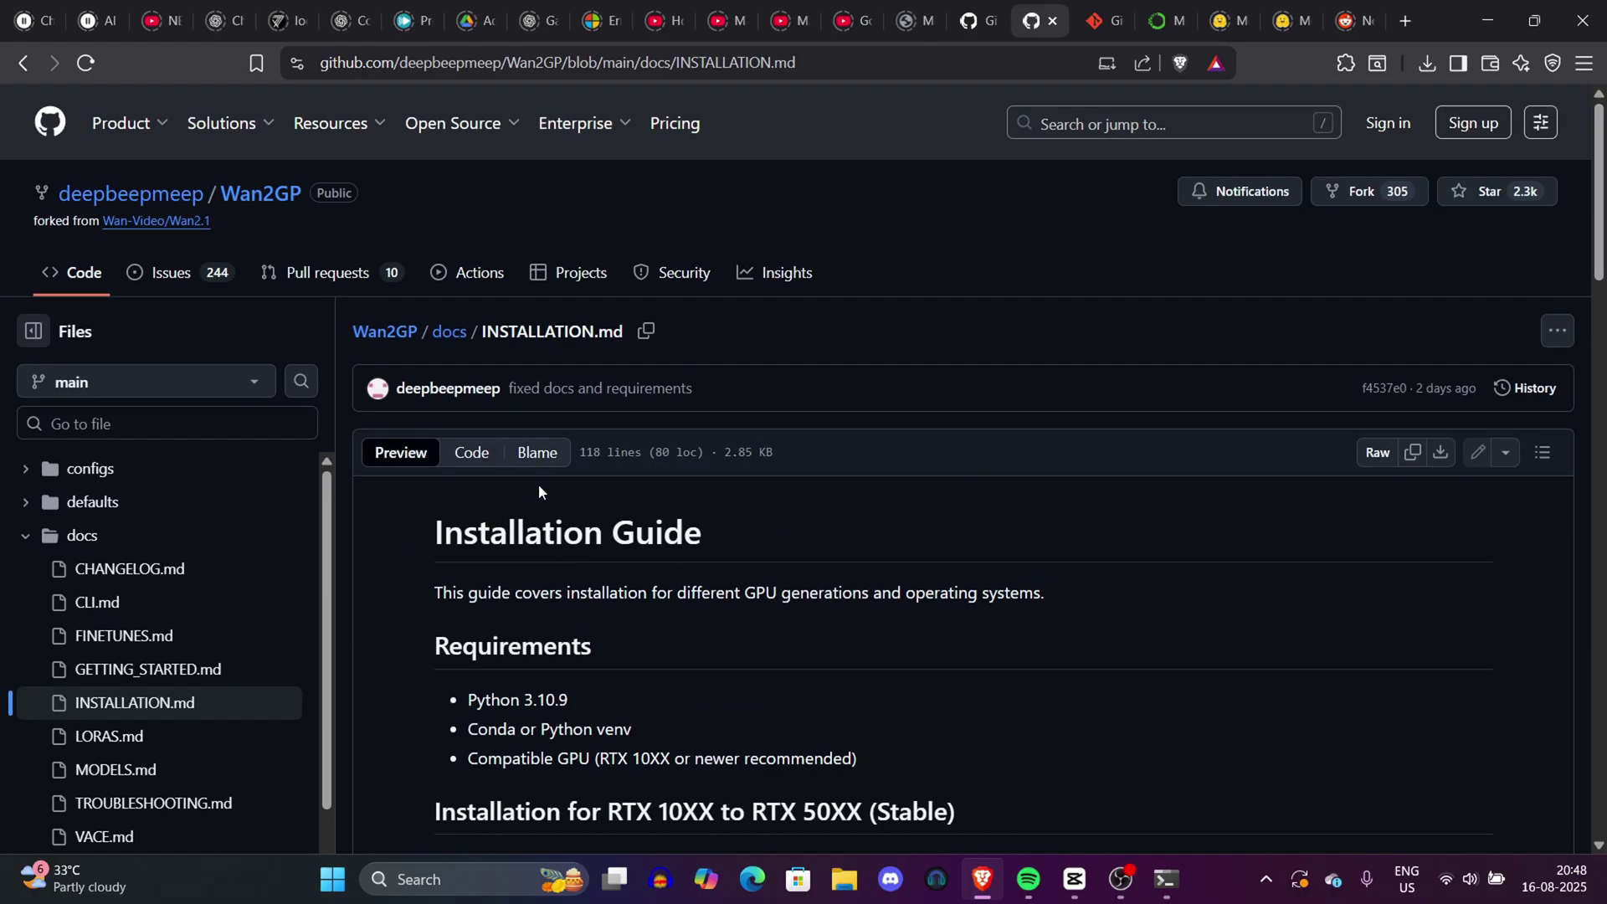
drag(422, 494, 914, 662)
click(914, 661)
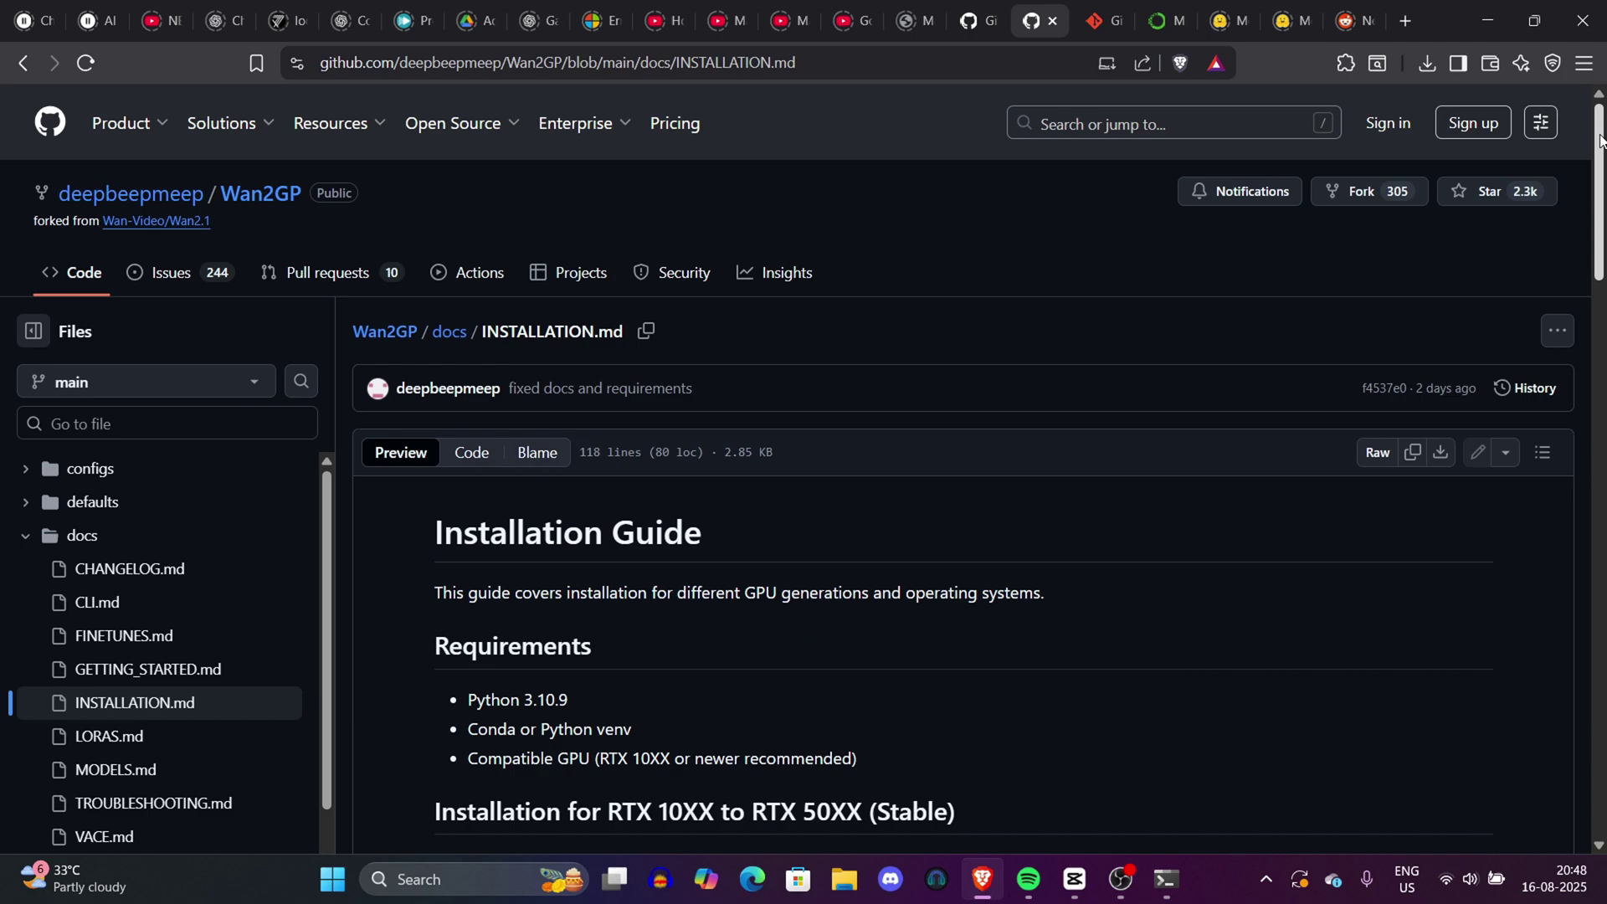
drag(1600, 141, 1601, 212)
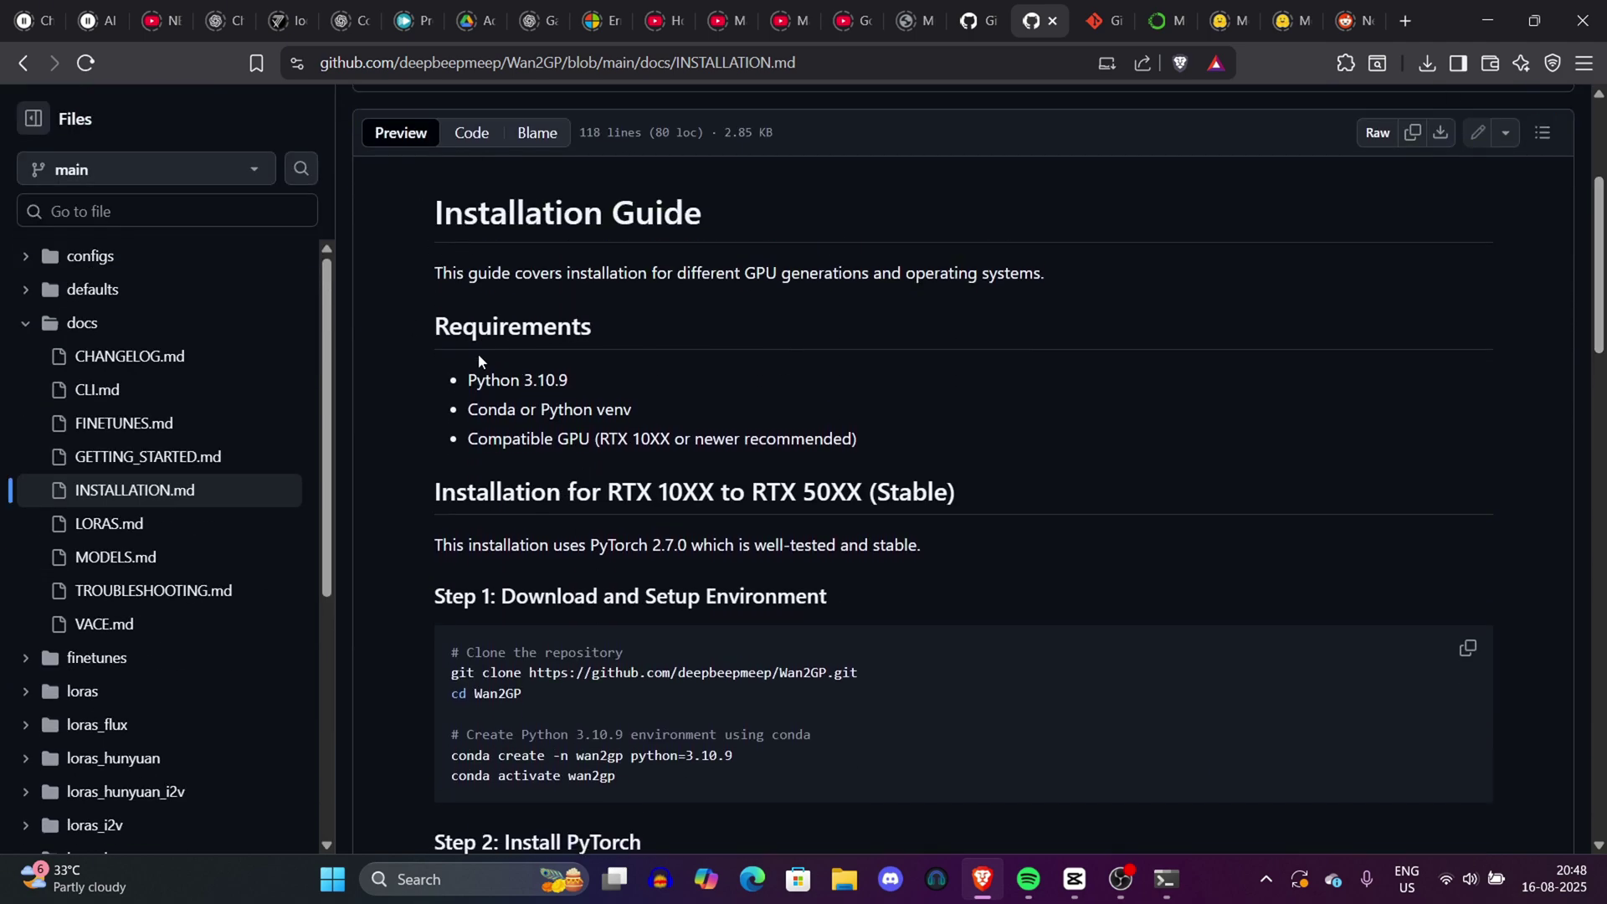
drag(479, 358, 995, 421)
click(994, 420)
- Copy the Wan2GP git clone command from the guide's Step 1
scroll(1601, 237, down, 1)
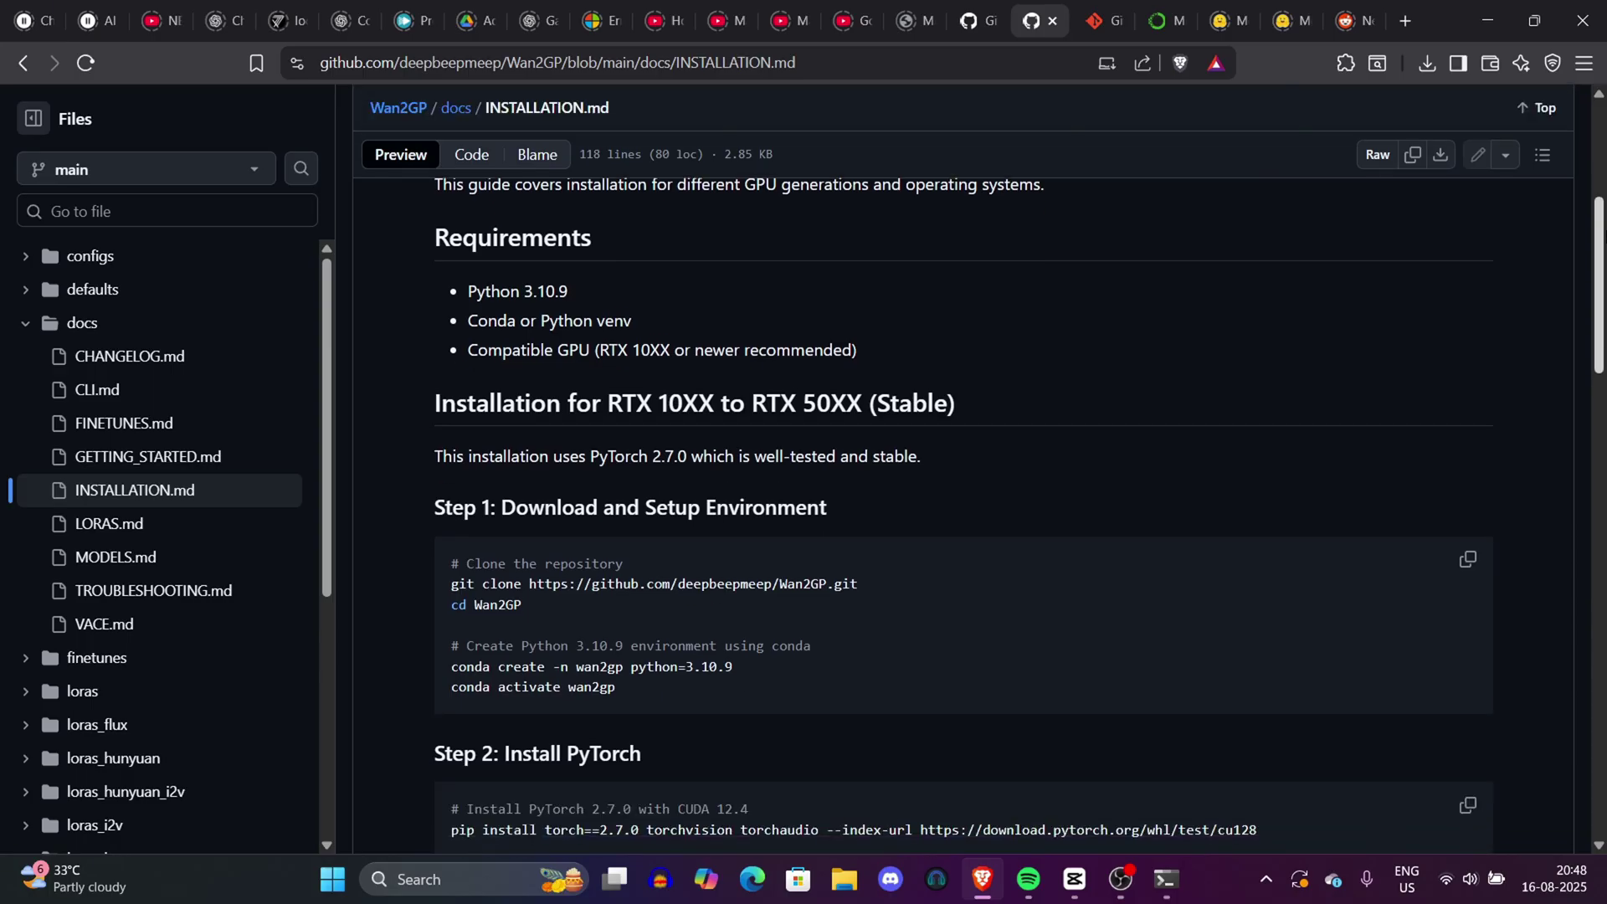
scroll(445, 400, down, 2)
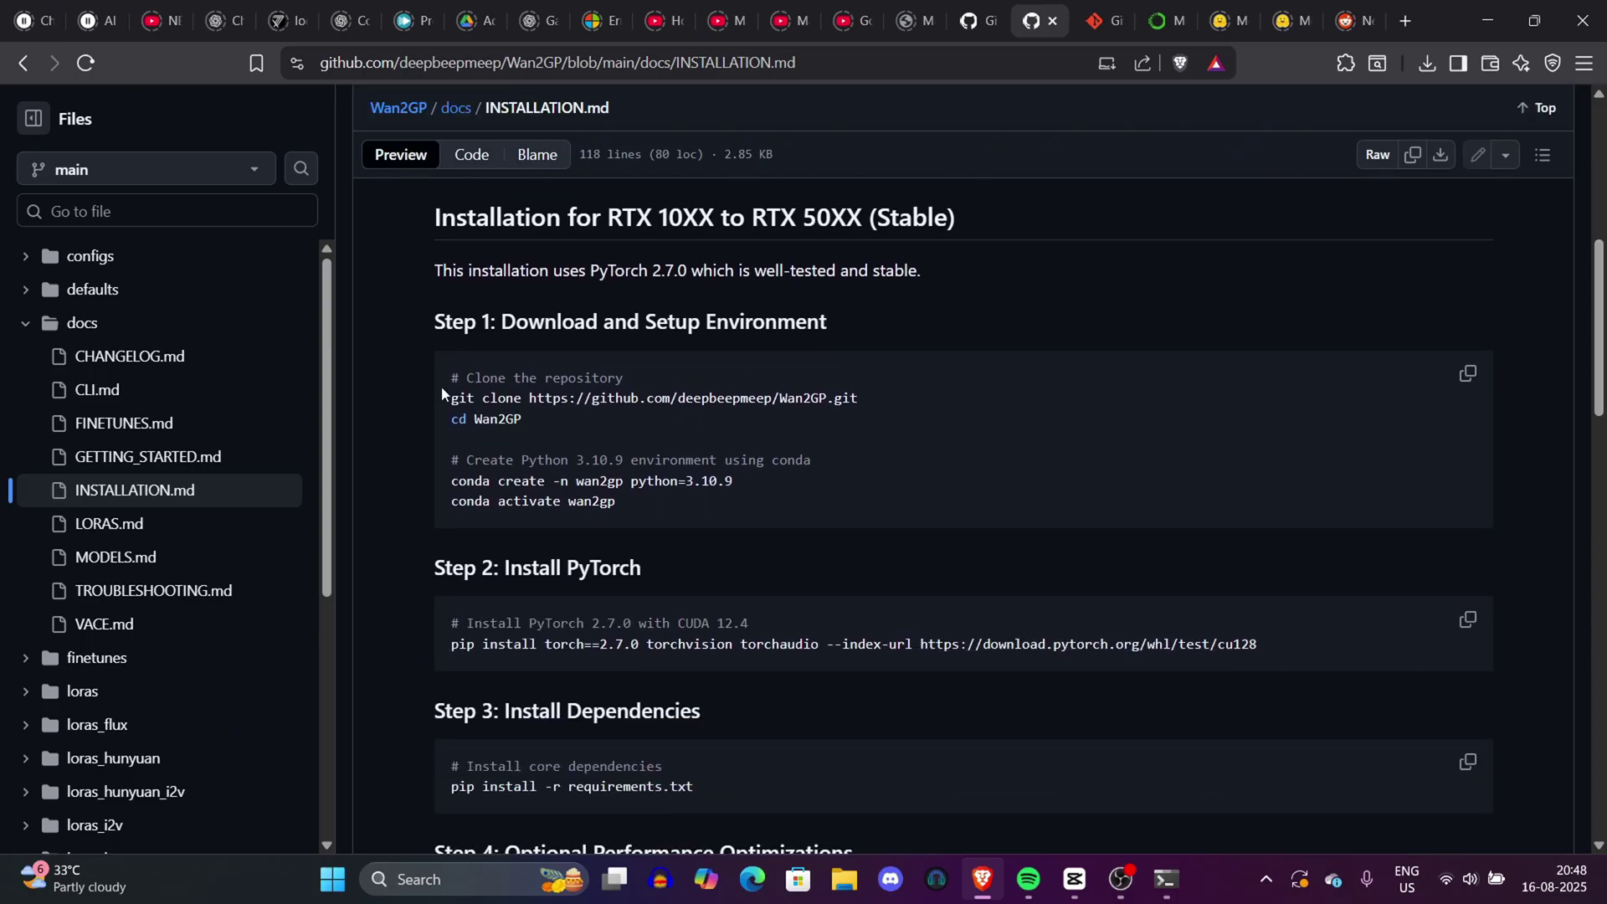
drag(442, 388, 932, 384)
click(434, 414)
mouse_move(450, 402)
mouse_down()
mouse_move(791, 417)
mouse_move(866, 395)
mouse_up()
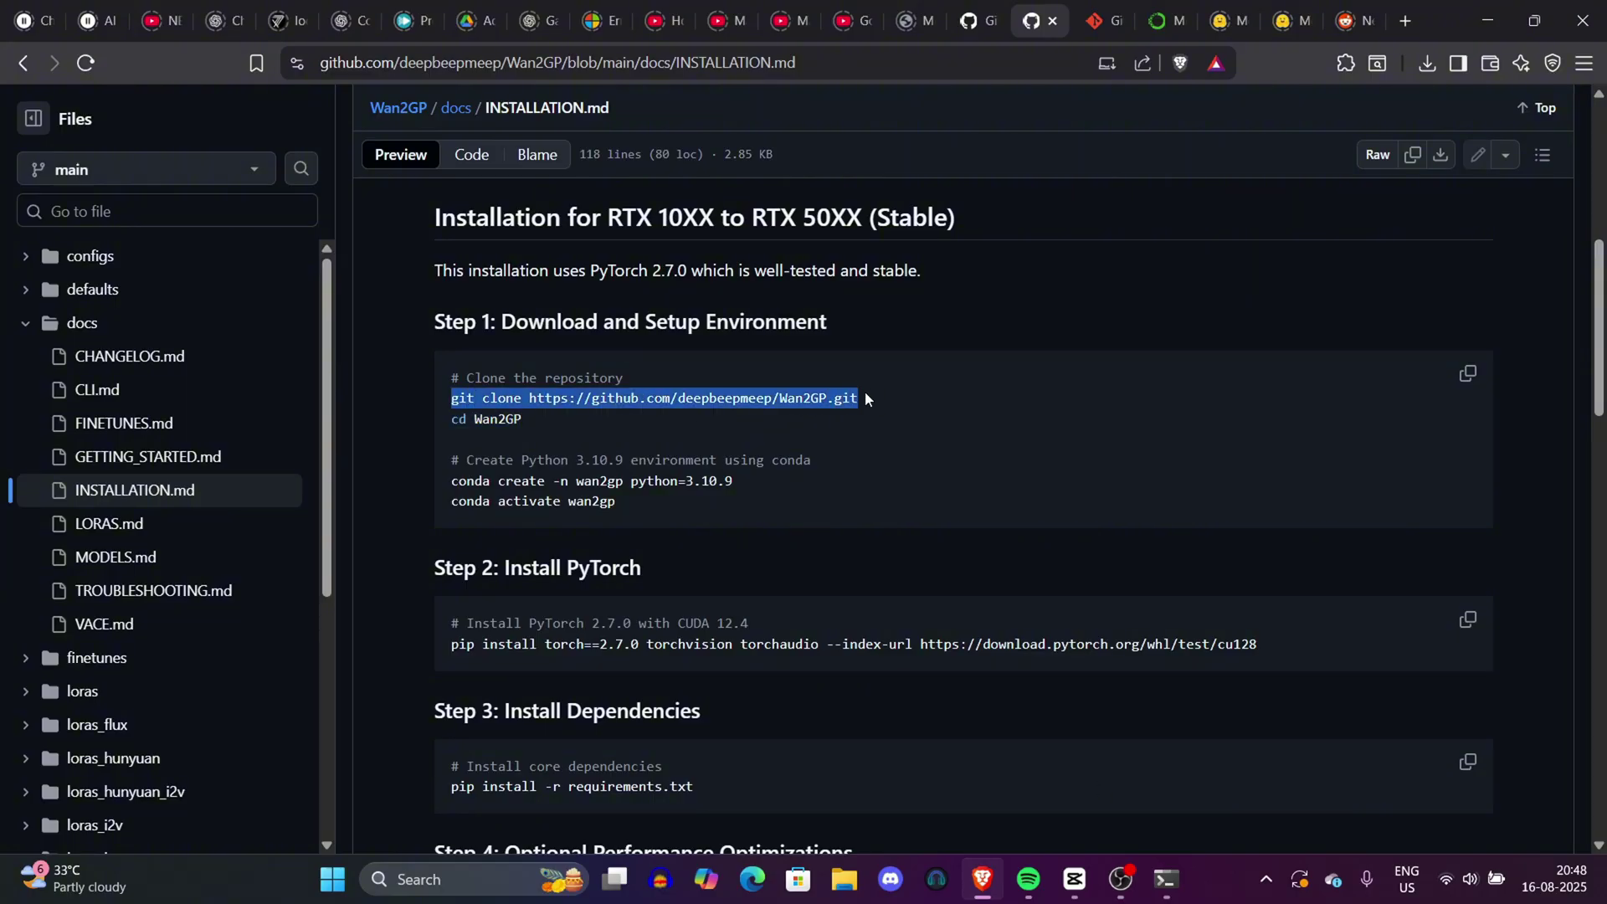
key(ctrl+c)
- Paste the Wan2GP git clone command into a new Command Prompt window
click(1167, 879)
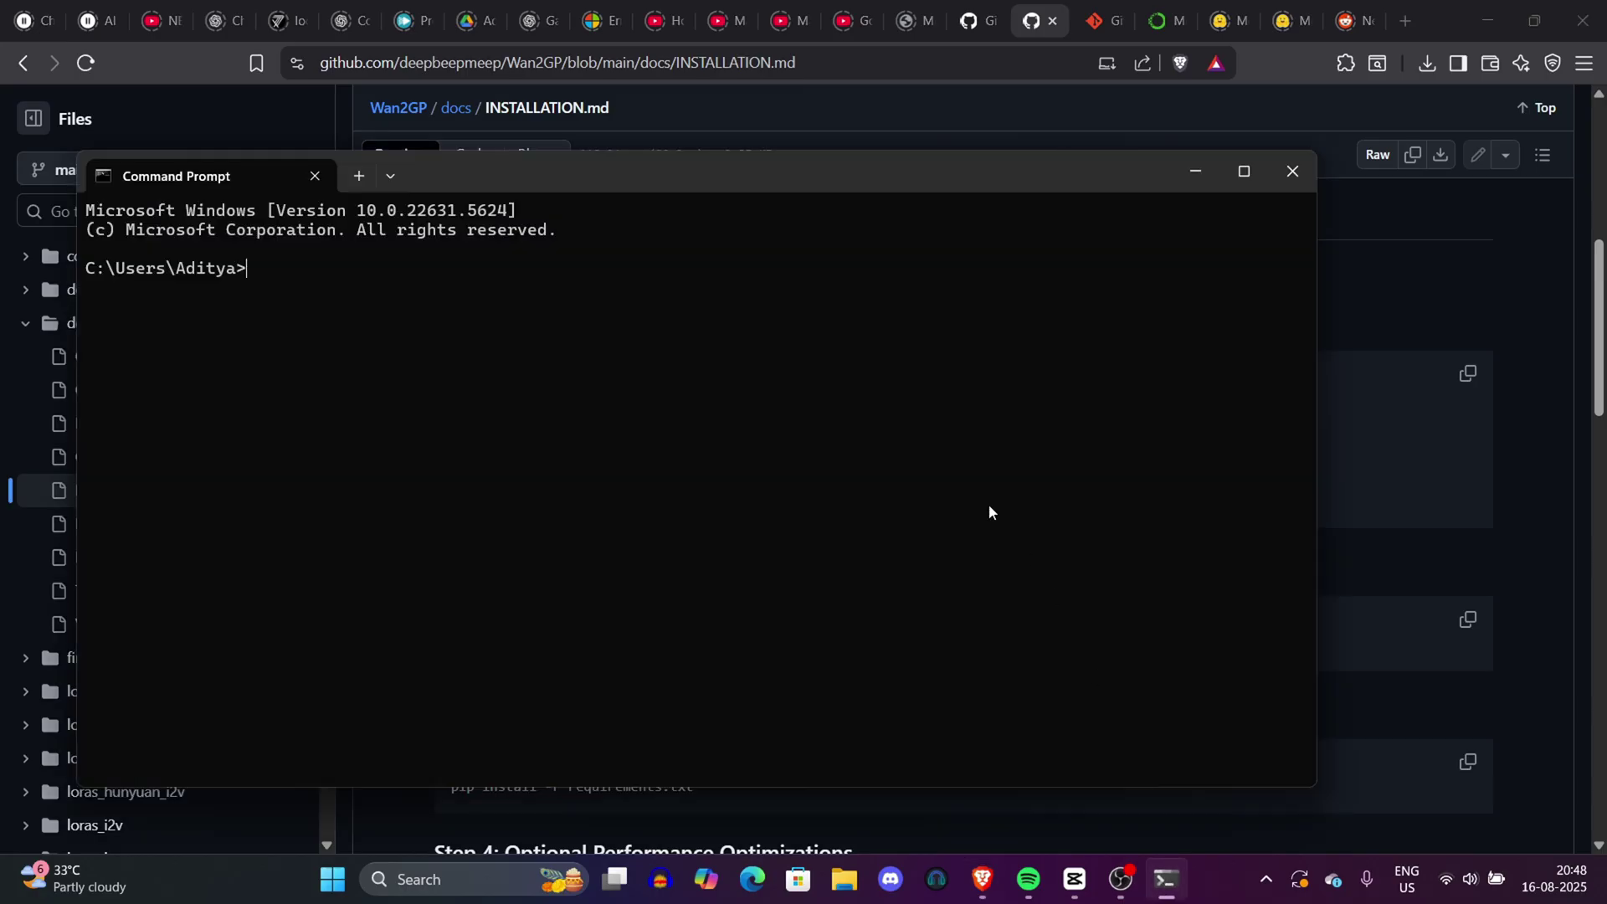
key(ctrl+v)
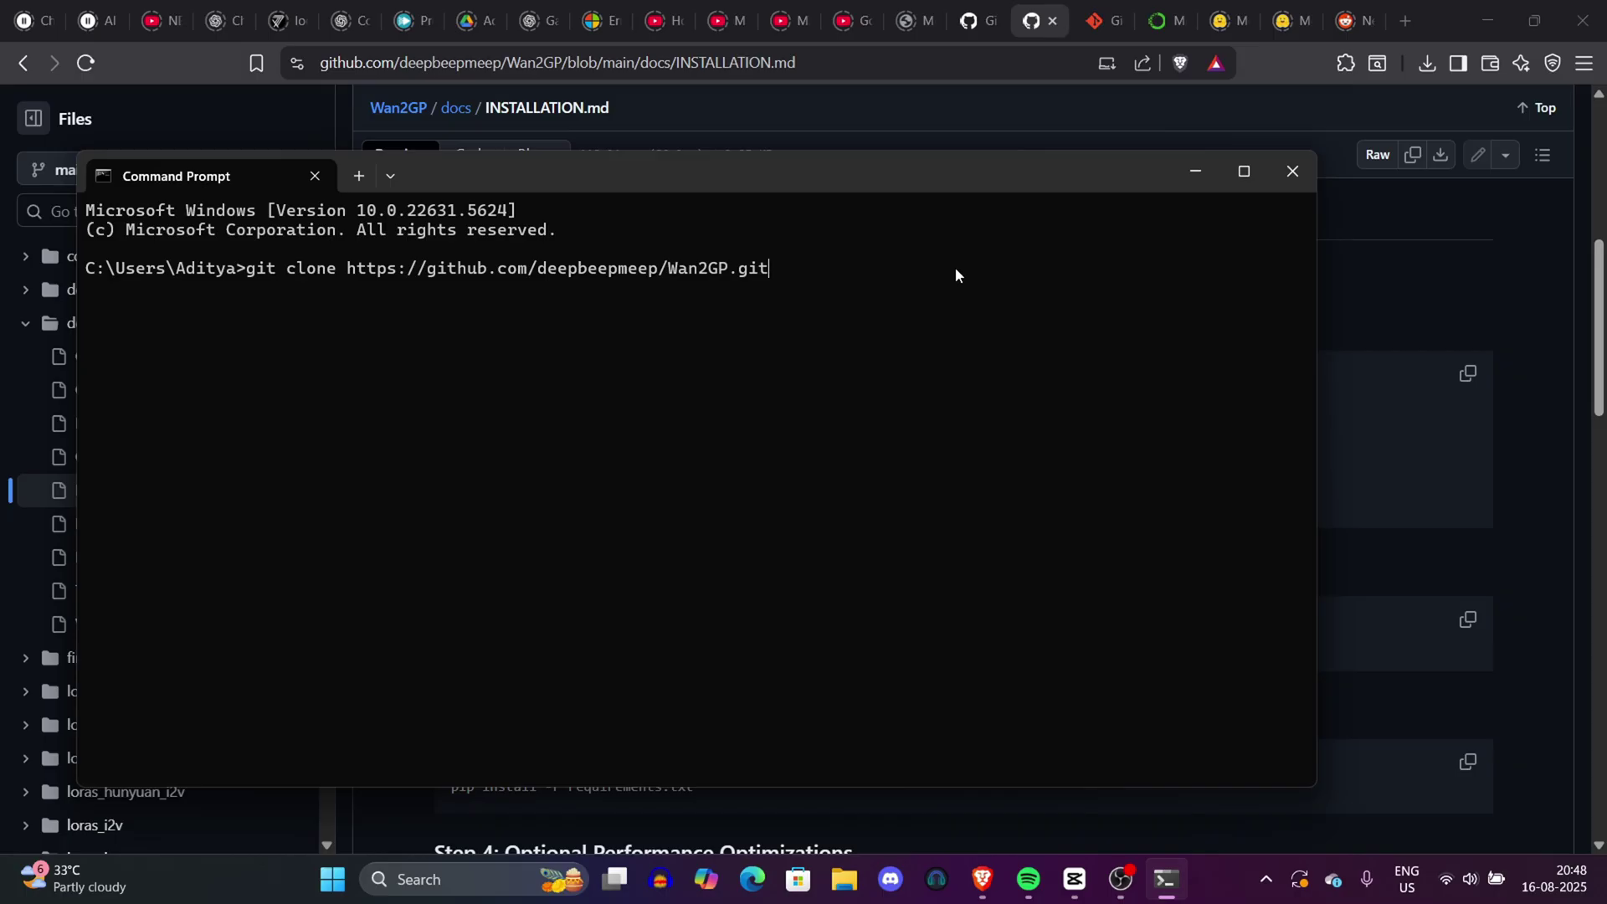
click(1365, 211)
- Open git-scm.com's Download for Windows page offering Git 2.50.1
key(ctrl+Tab)
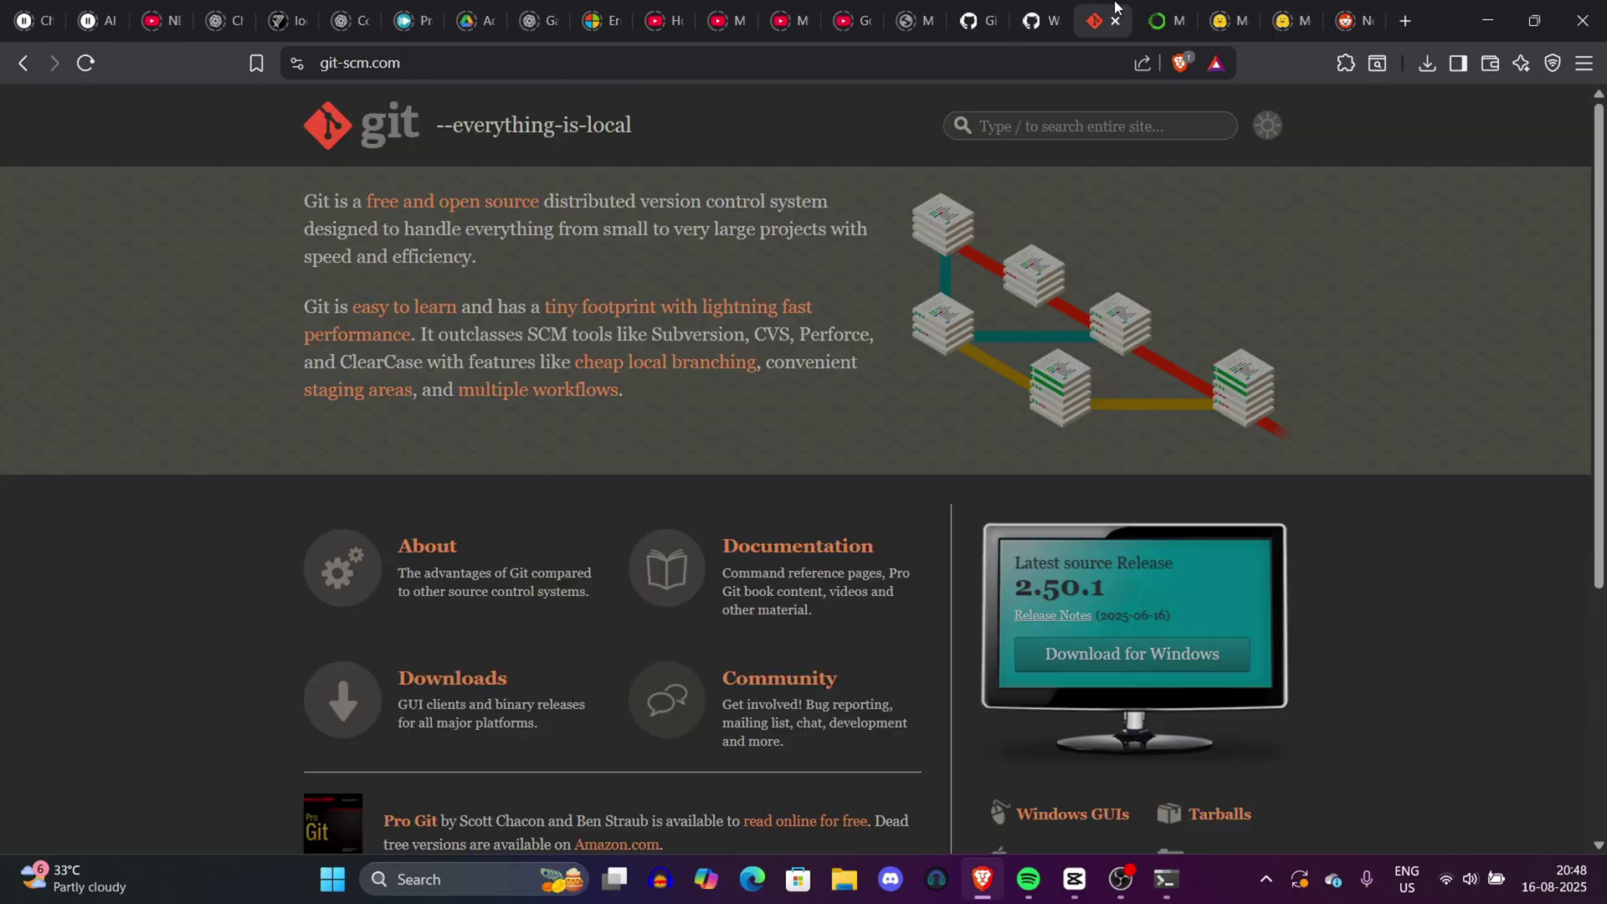
scroll(1317, 344, down, 3)
scroll(1318, 344, down, 2)
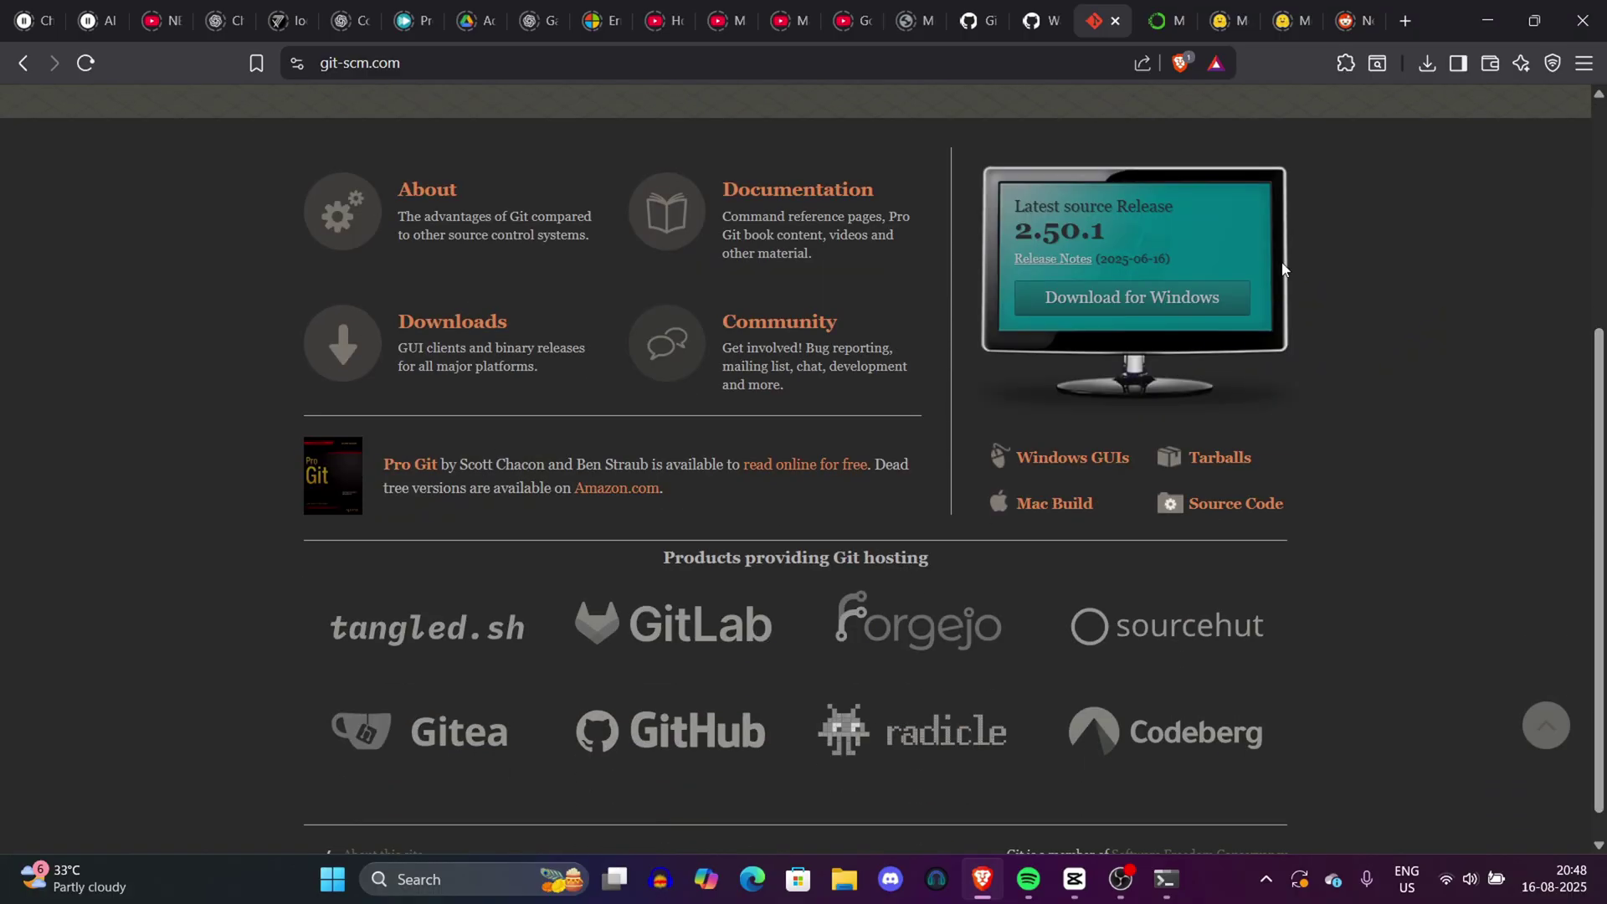
click(1223, 302)
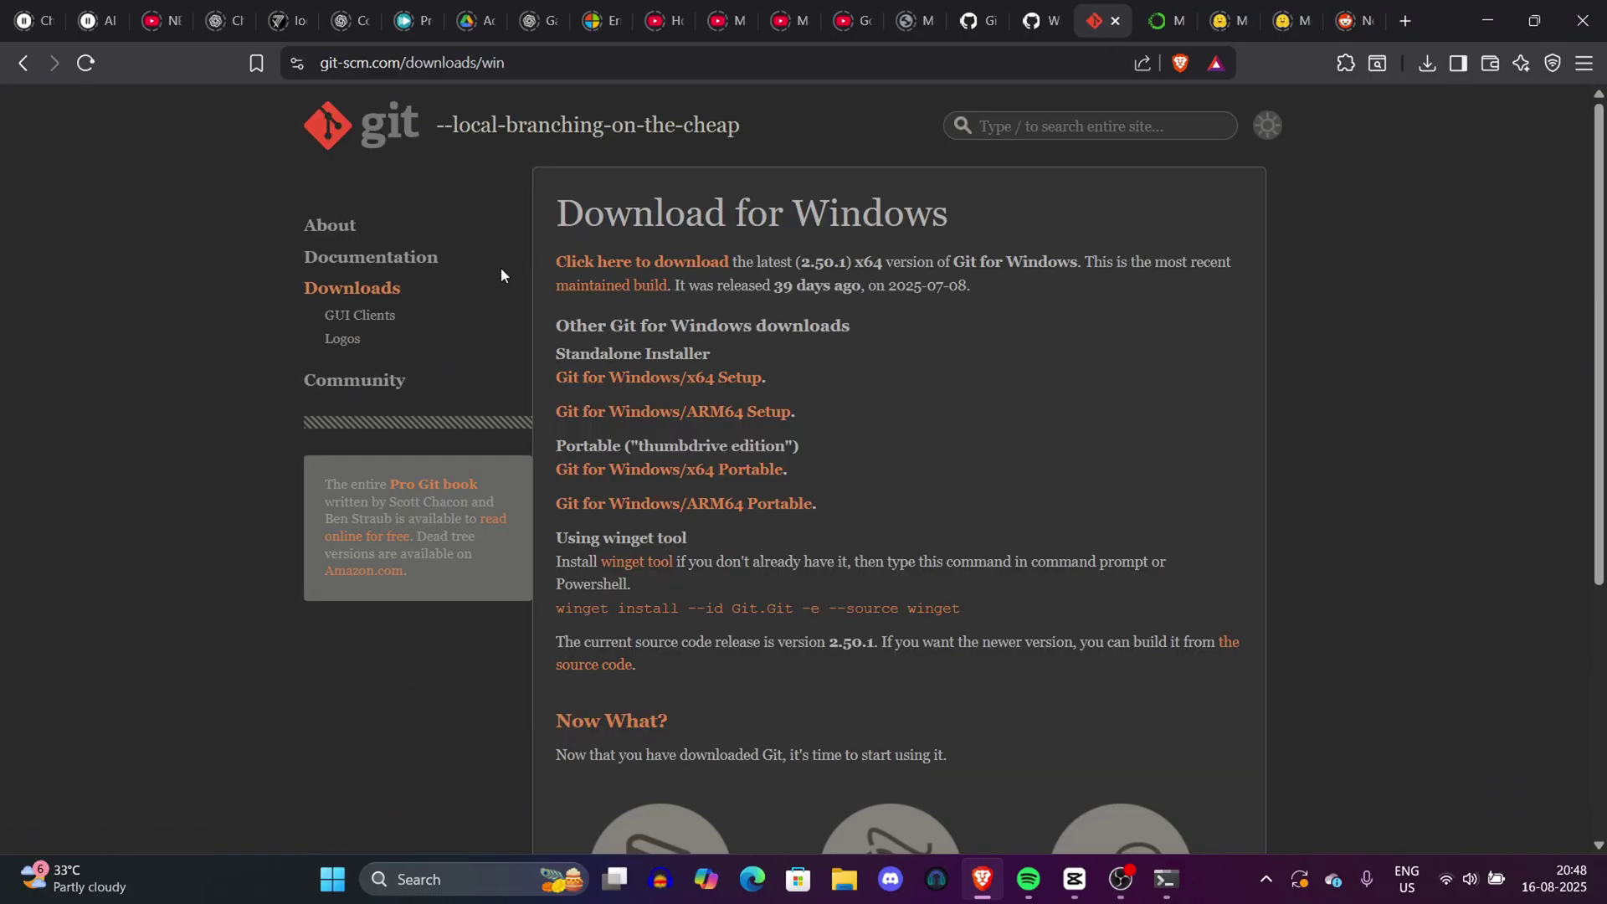
drag(510, 226, 1008, 229)
click(1008, 229)
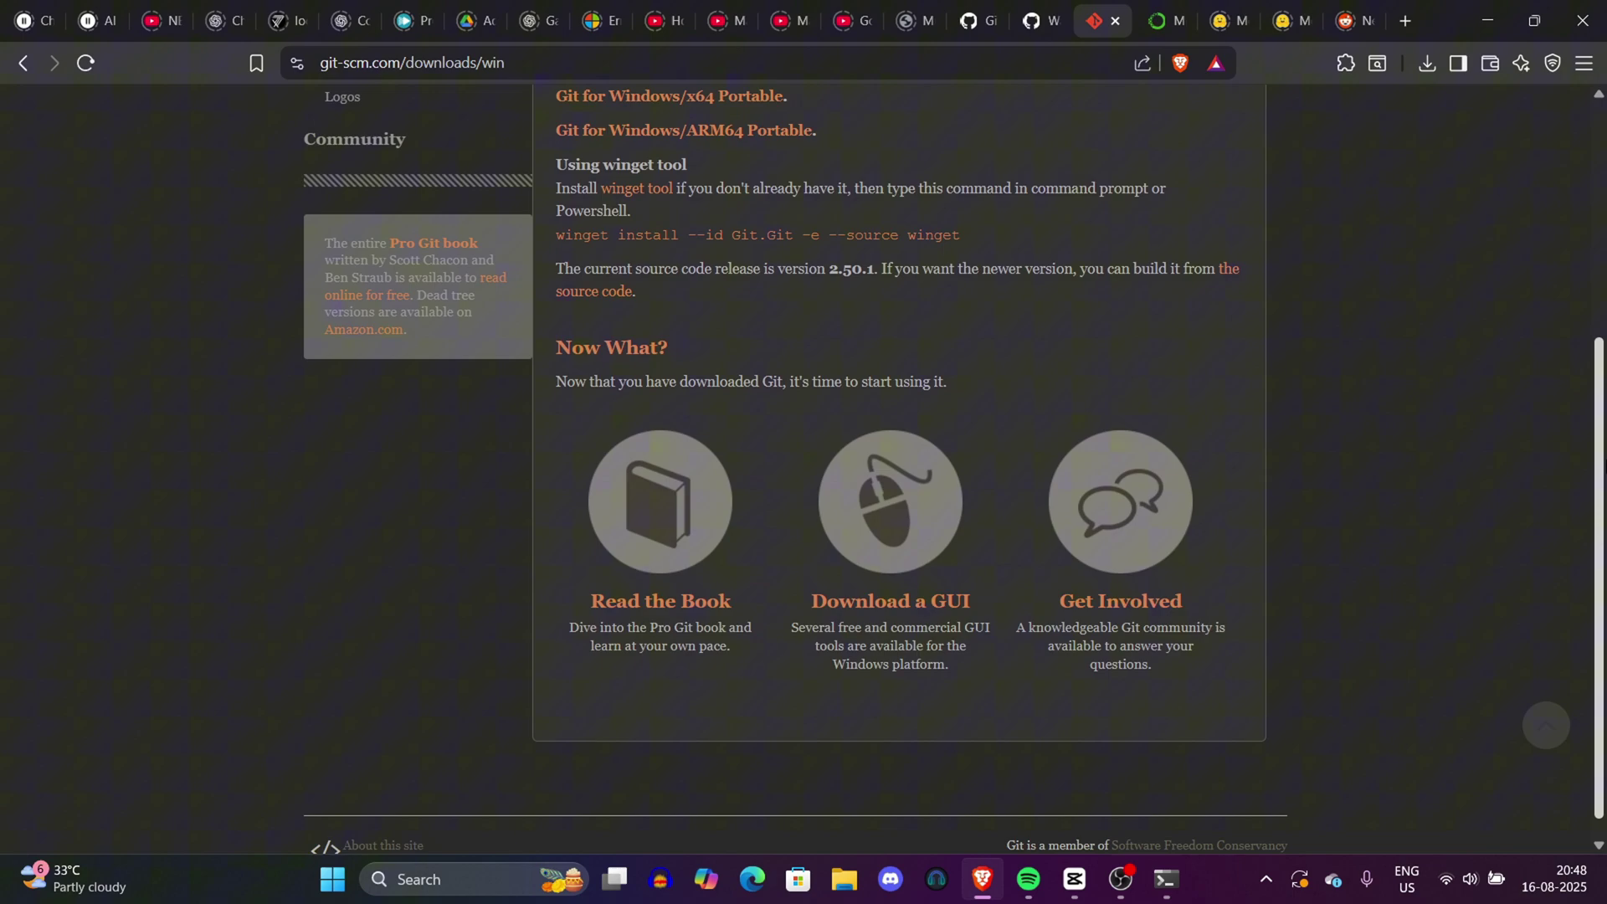
scroll(423, 88, up, 5)
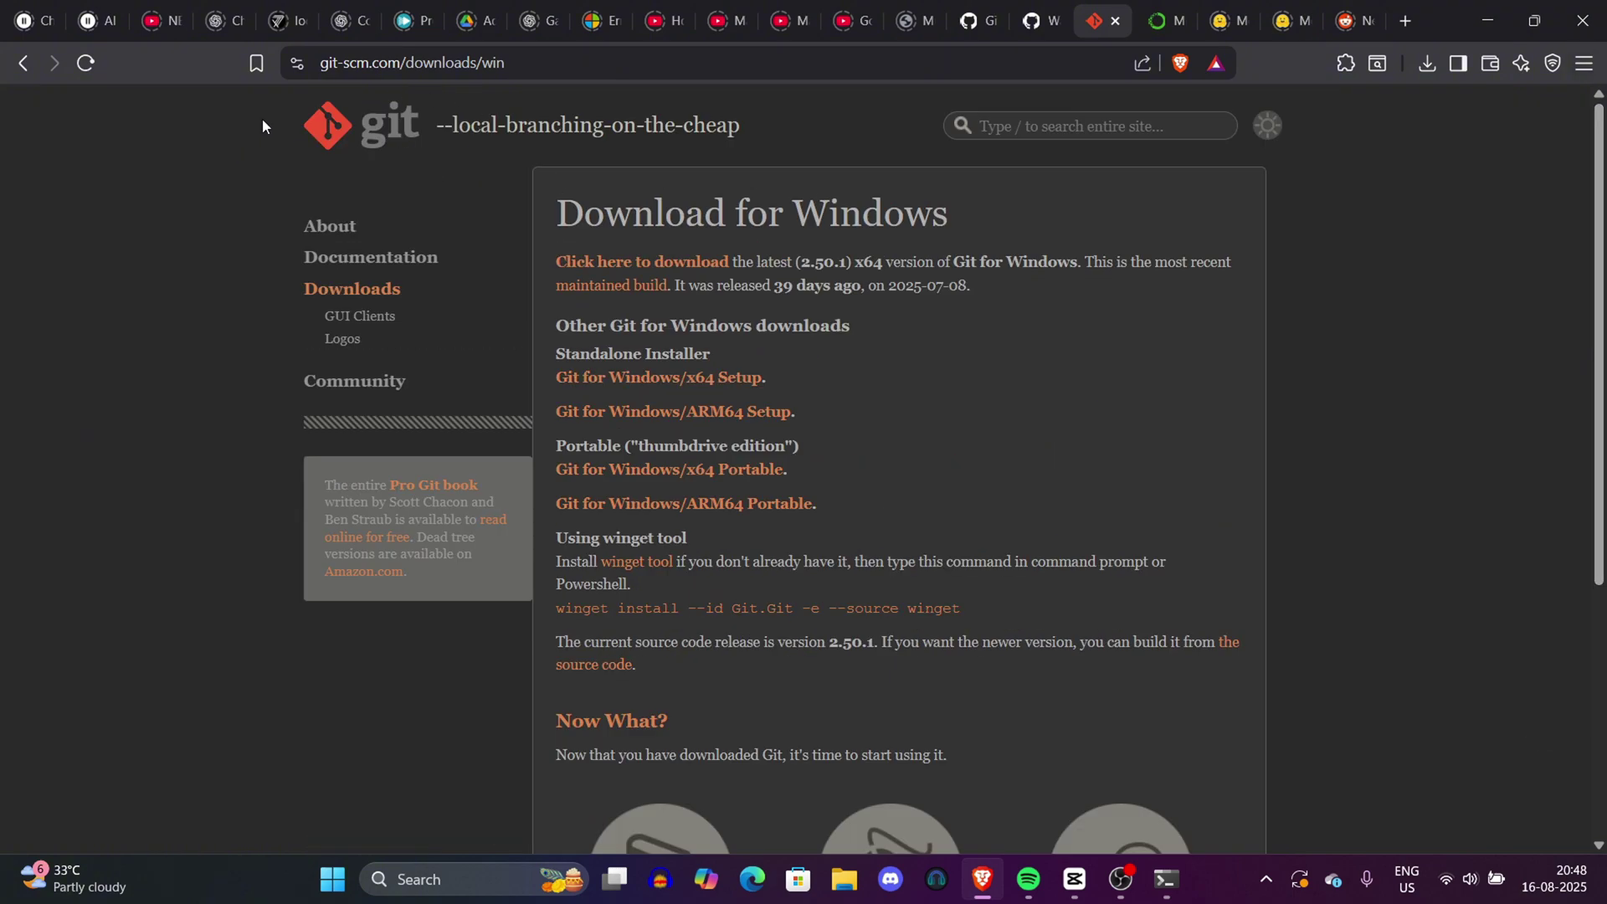
drag(262, 126, 866, 191)
click(760, 132)
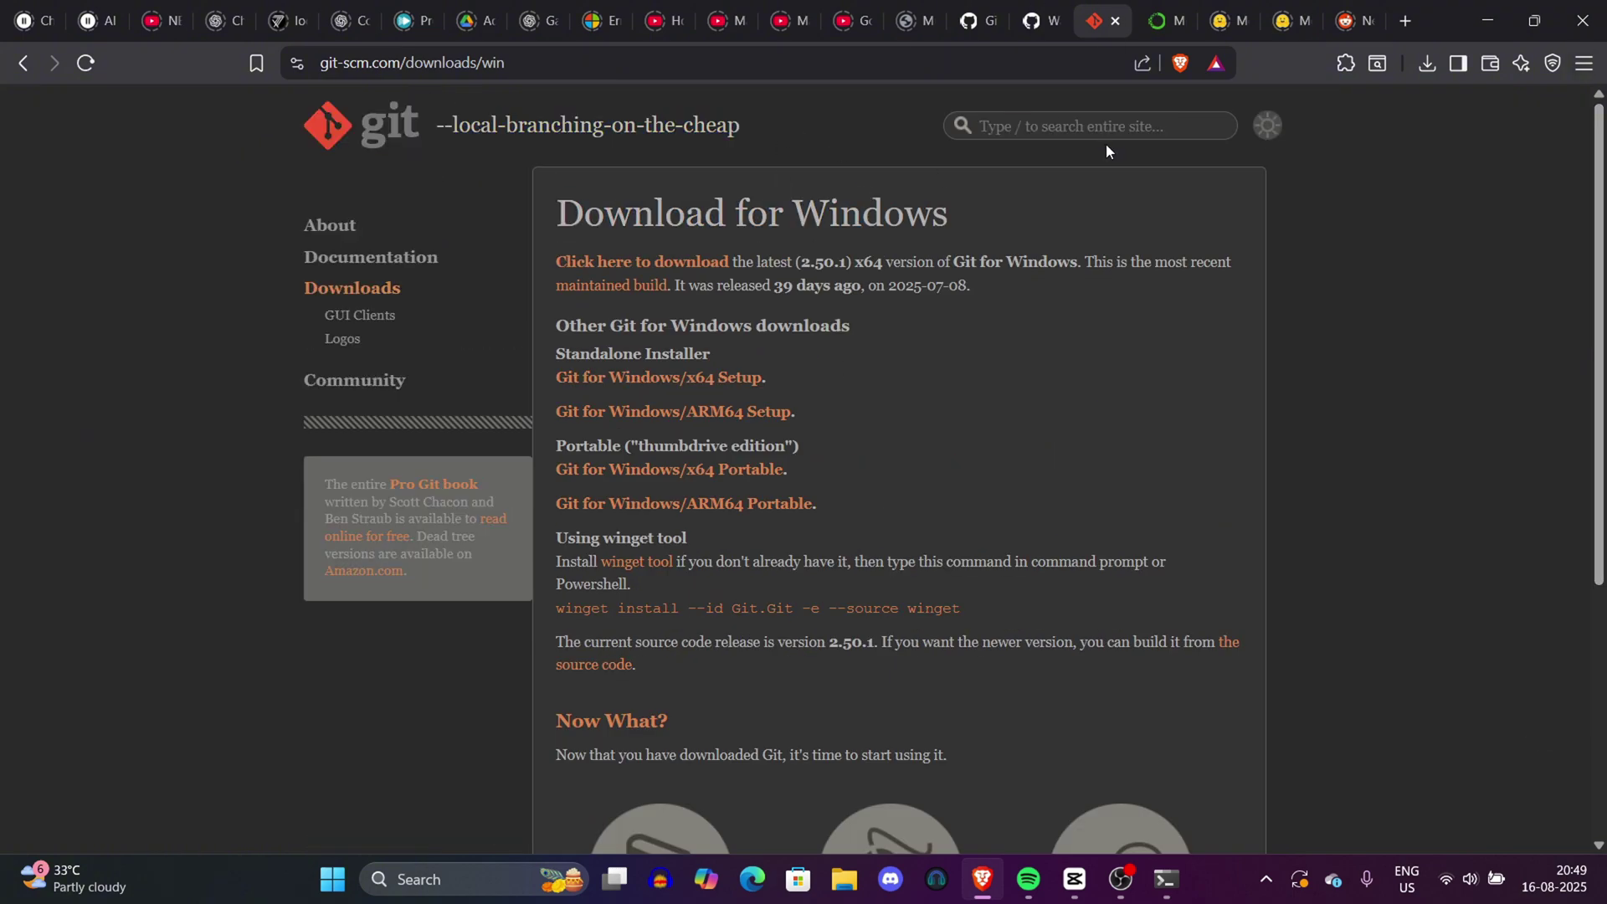
- Expand the 'Miniconda or Anaconda Distribution' and 'Is Miniconda free' FAQ answers on the Miniconda docs
key(ctrl+Tab)
double_click(807, 330)
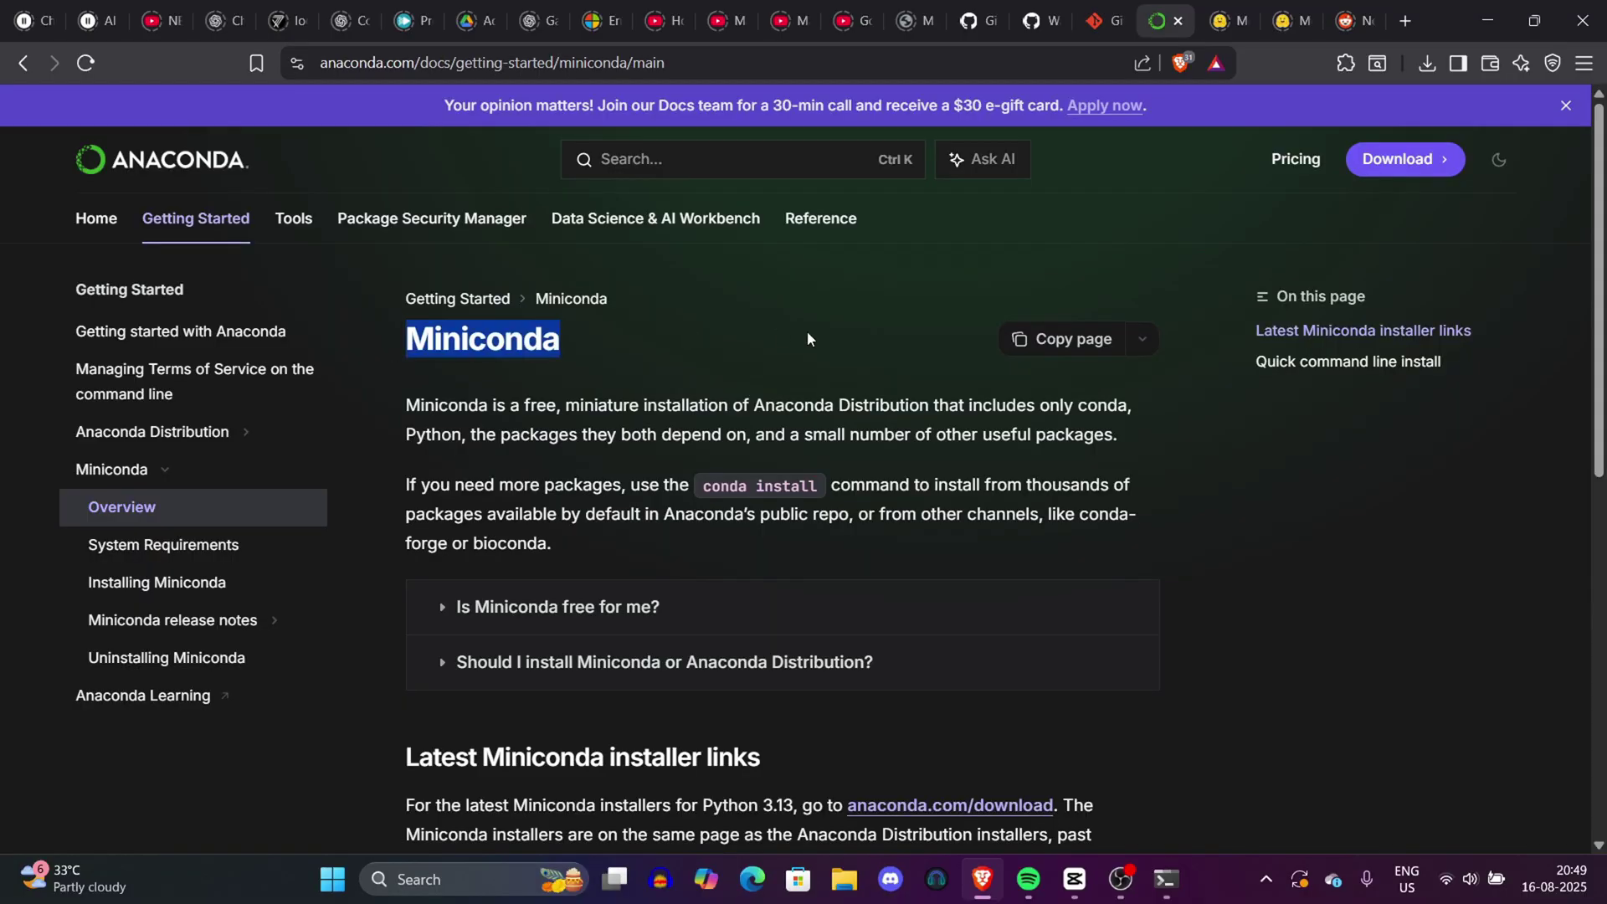
click(807, 330)
scroll(807, 329, down, 4)
scroll(626, 438, down, 3)
scroll(626, 438, up, 7)
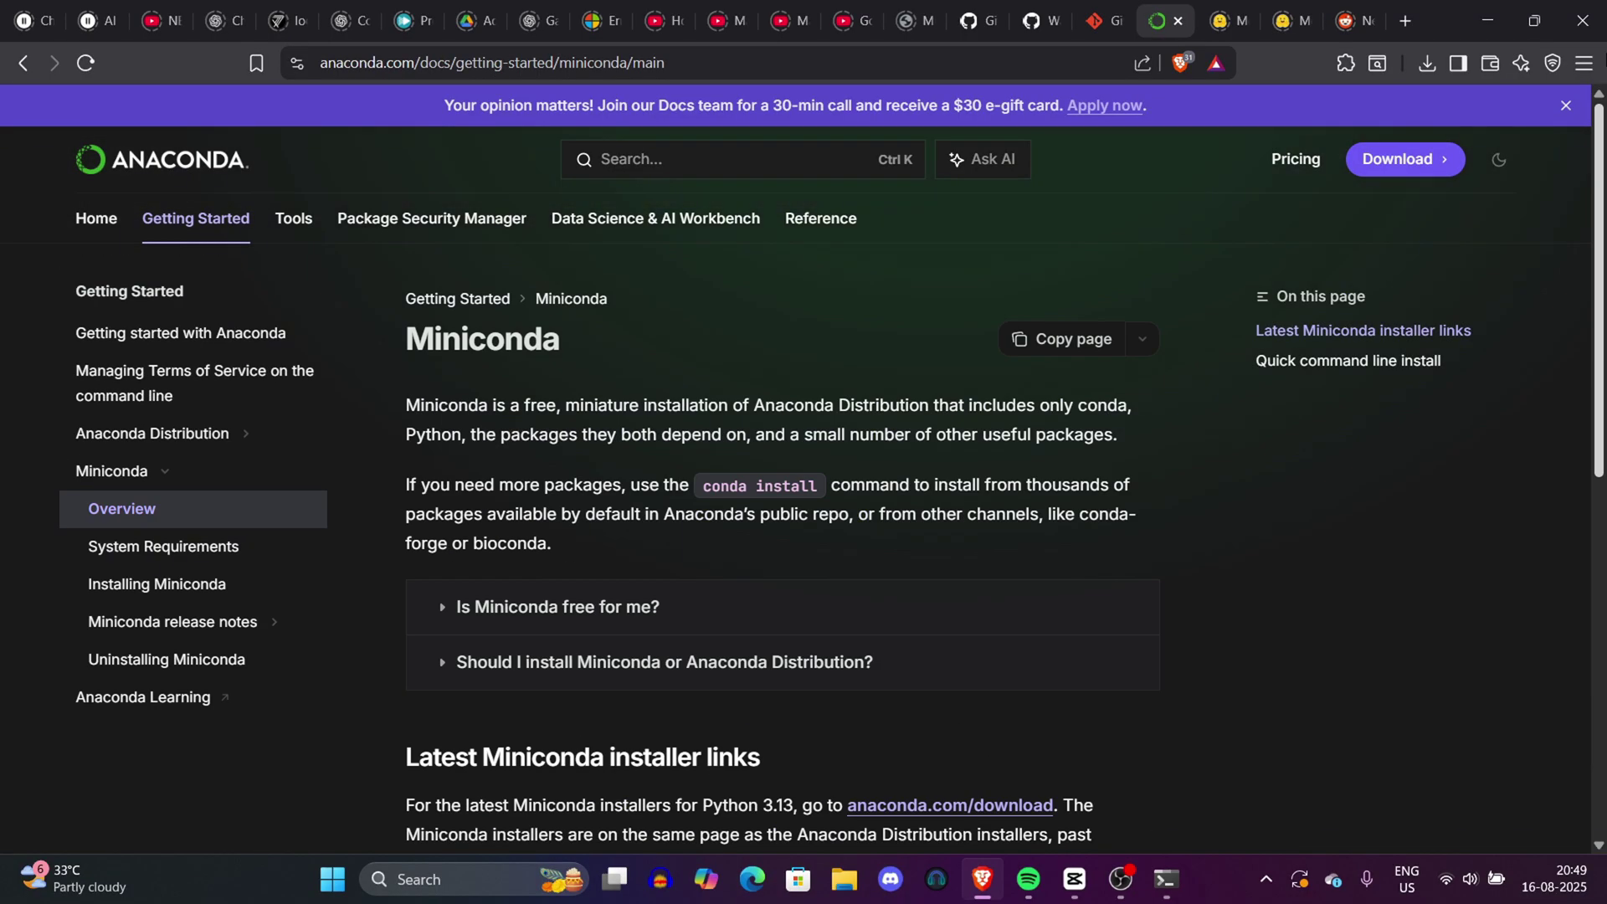
drag(390, 378, 963, 512)
click(962, 512)
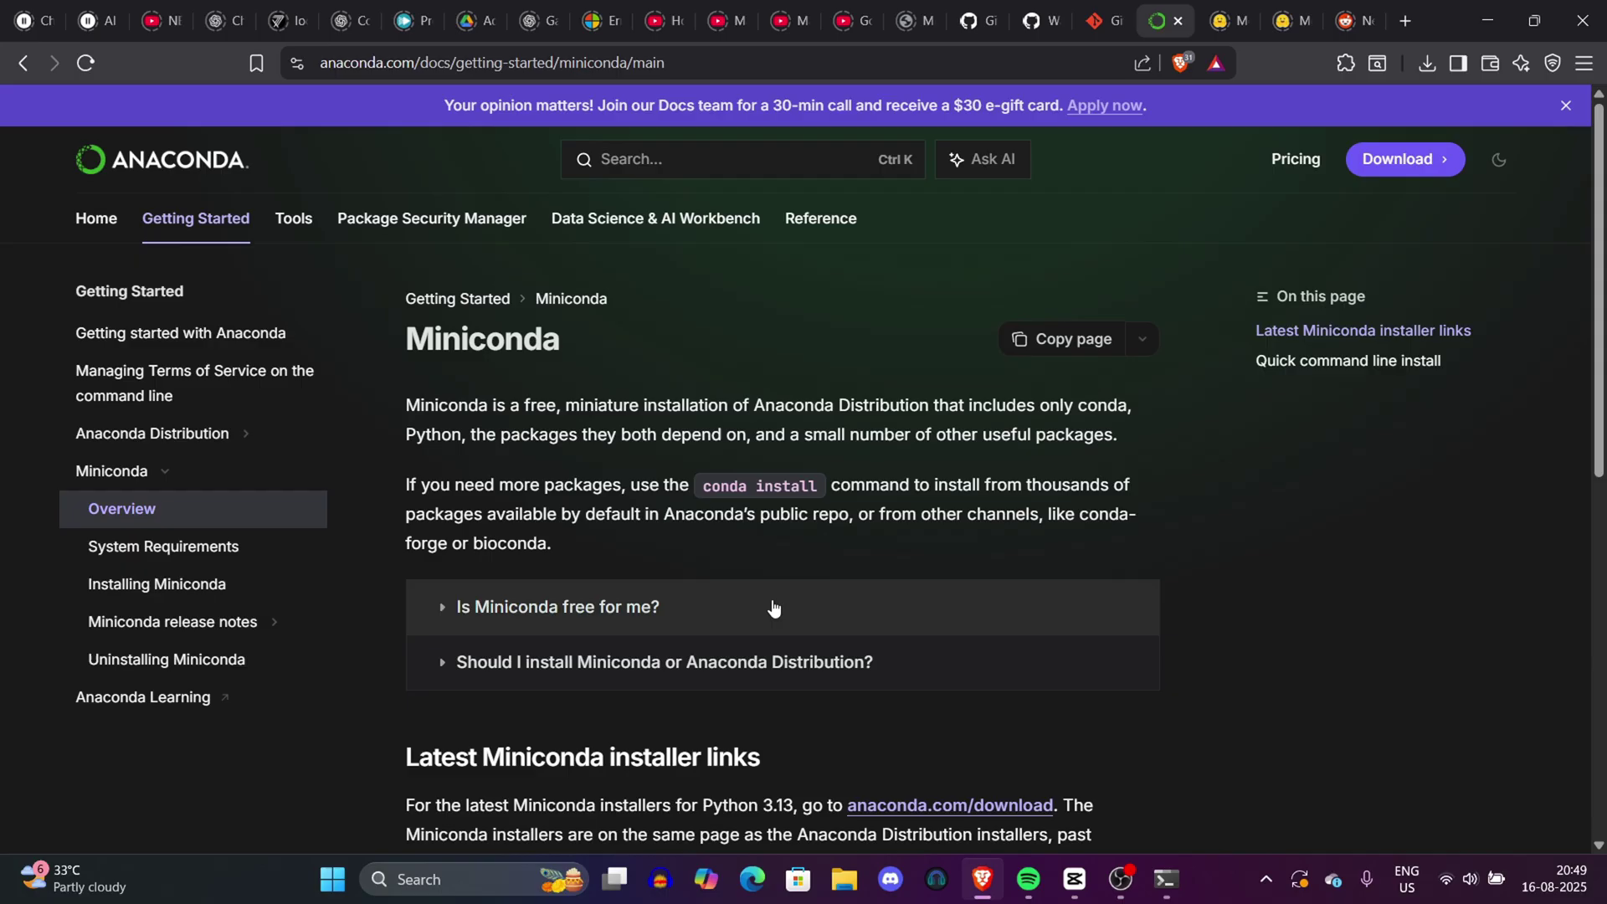
click(689, 661)
click(683, 603)
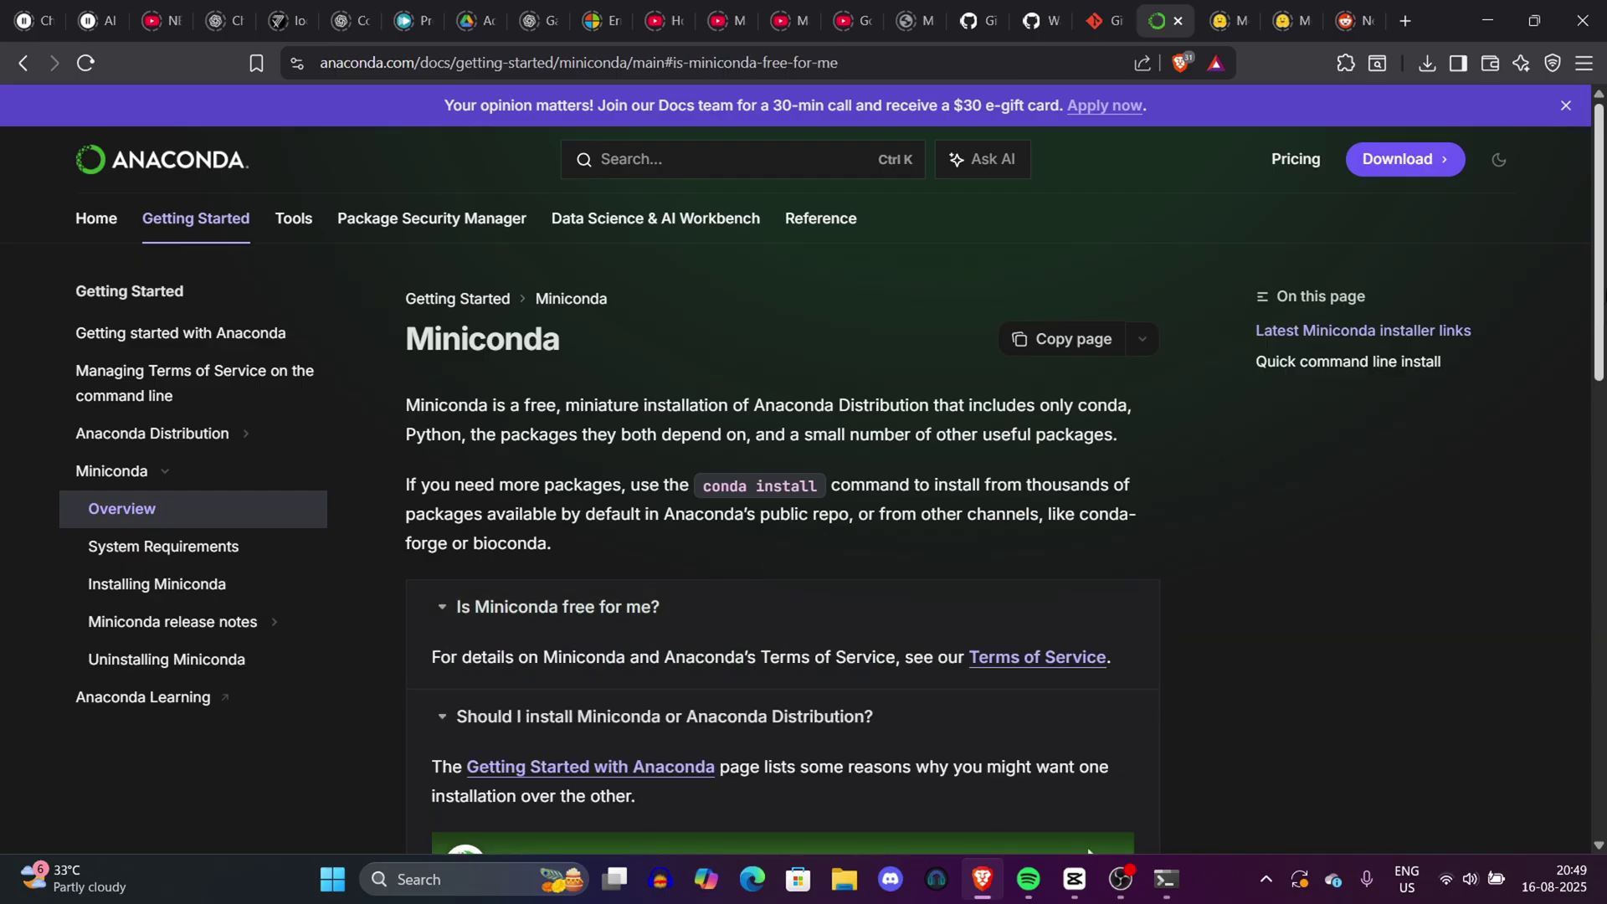
- Open the Anaconda Distribution download page and read its description
scroll(1409, 201, down, 8)
scroll(1409, 200, up, 8)
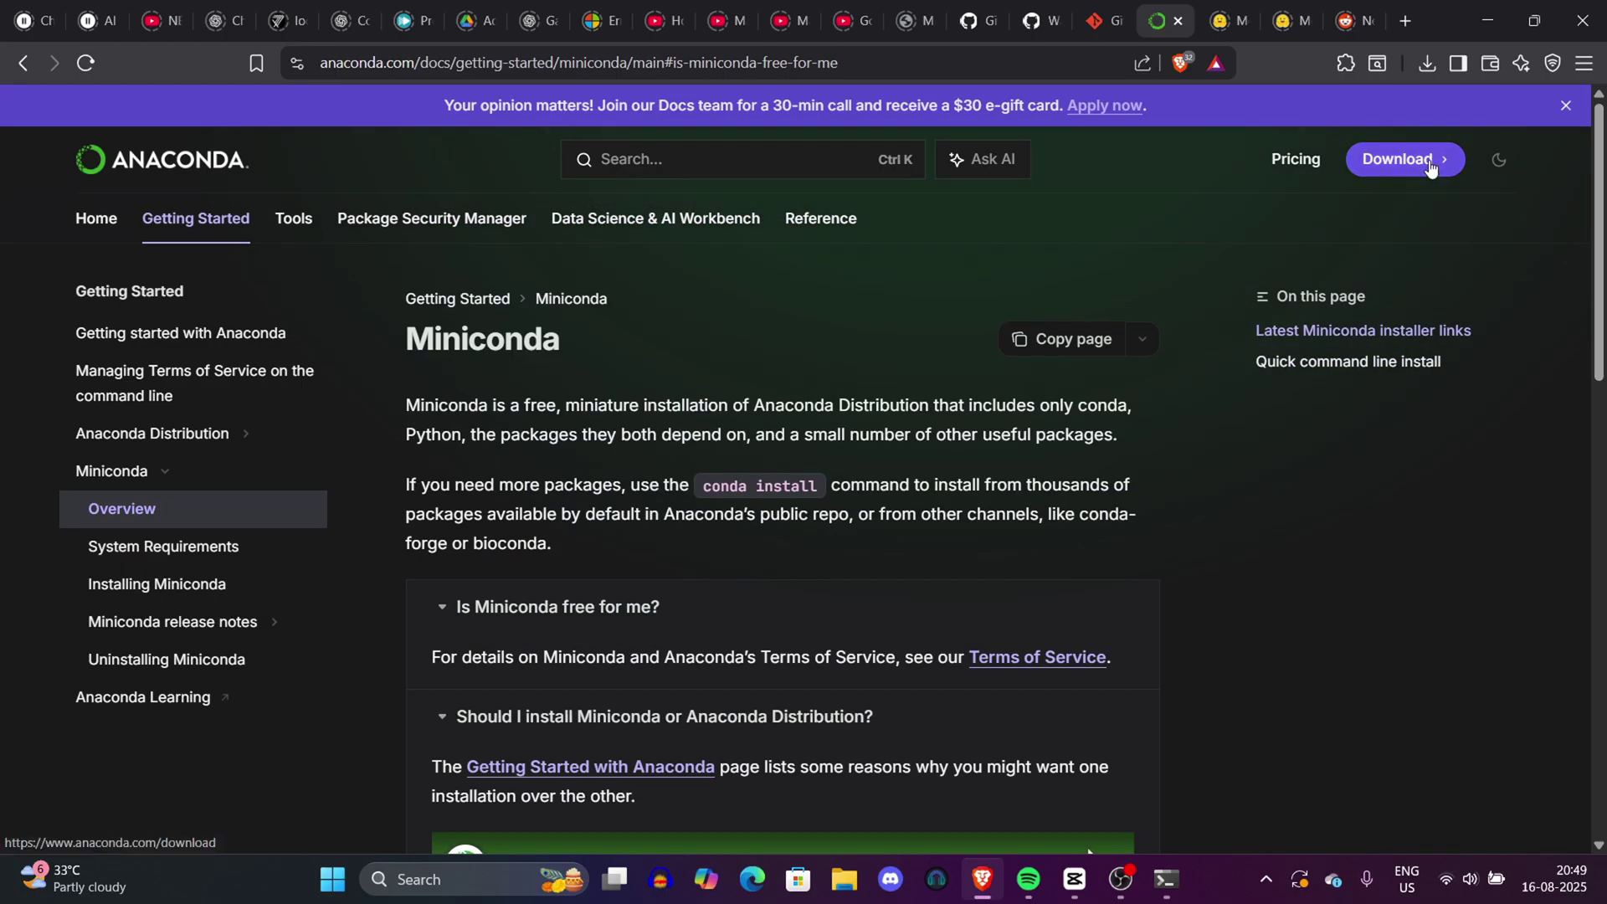
click(1432, 167)
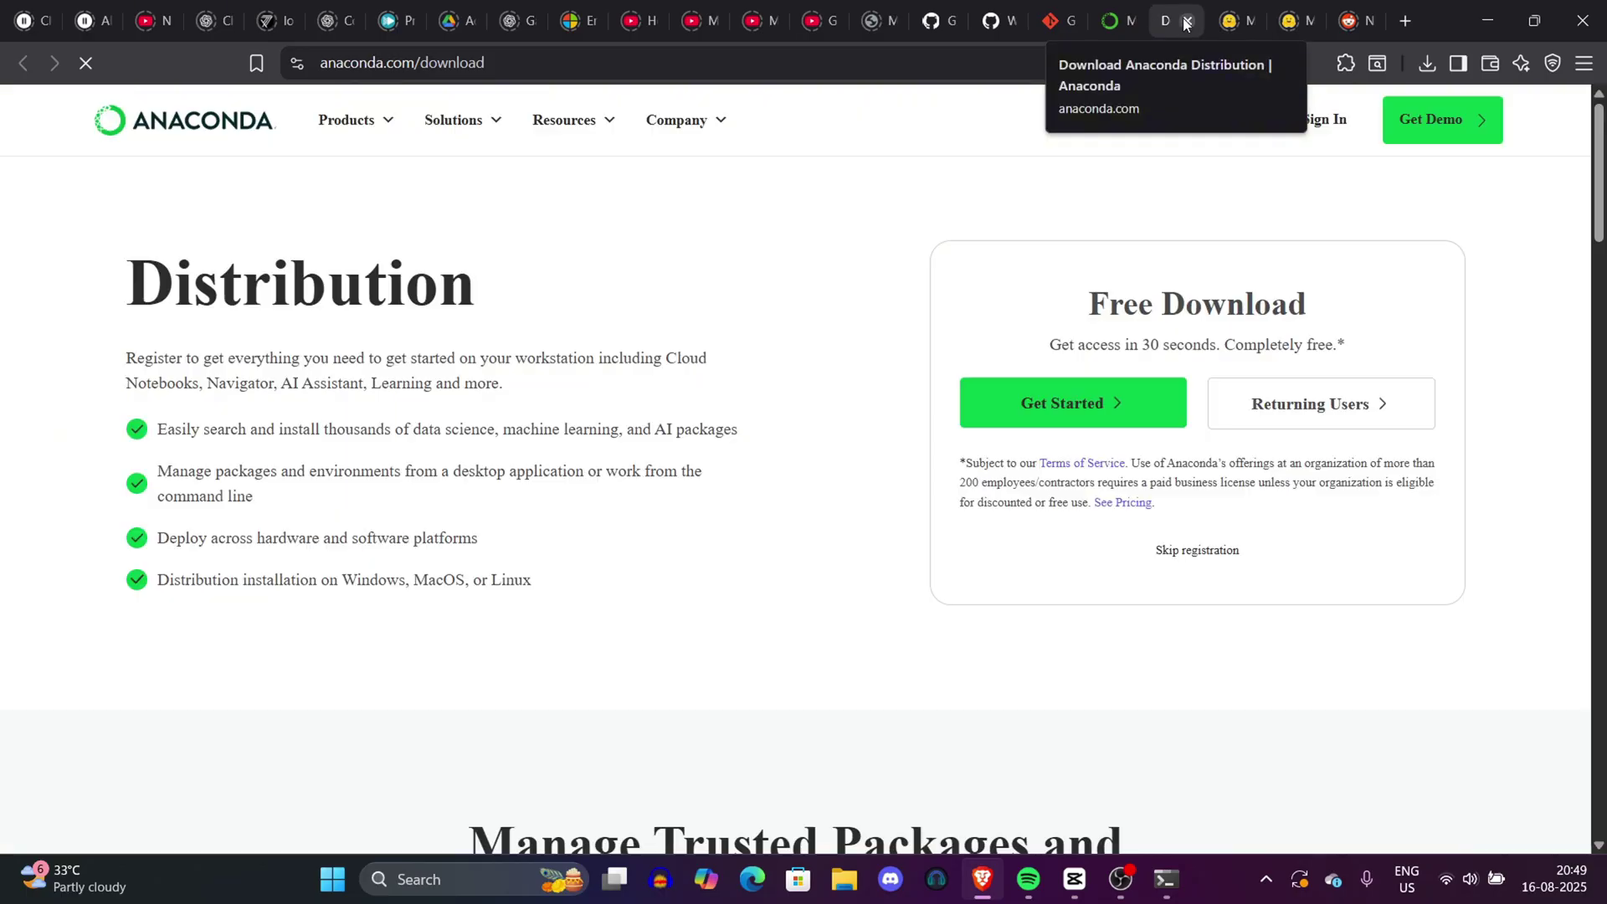
drag(341, 243, 904, 352)
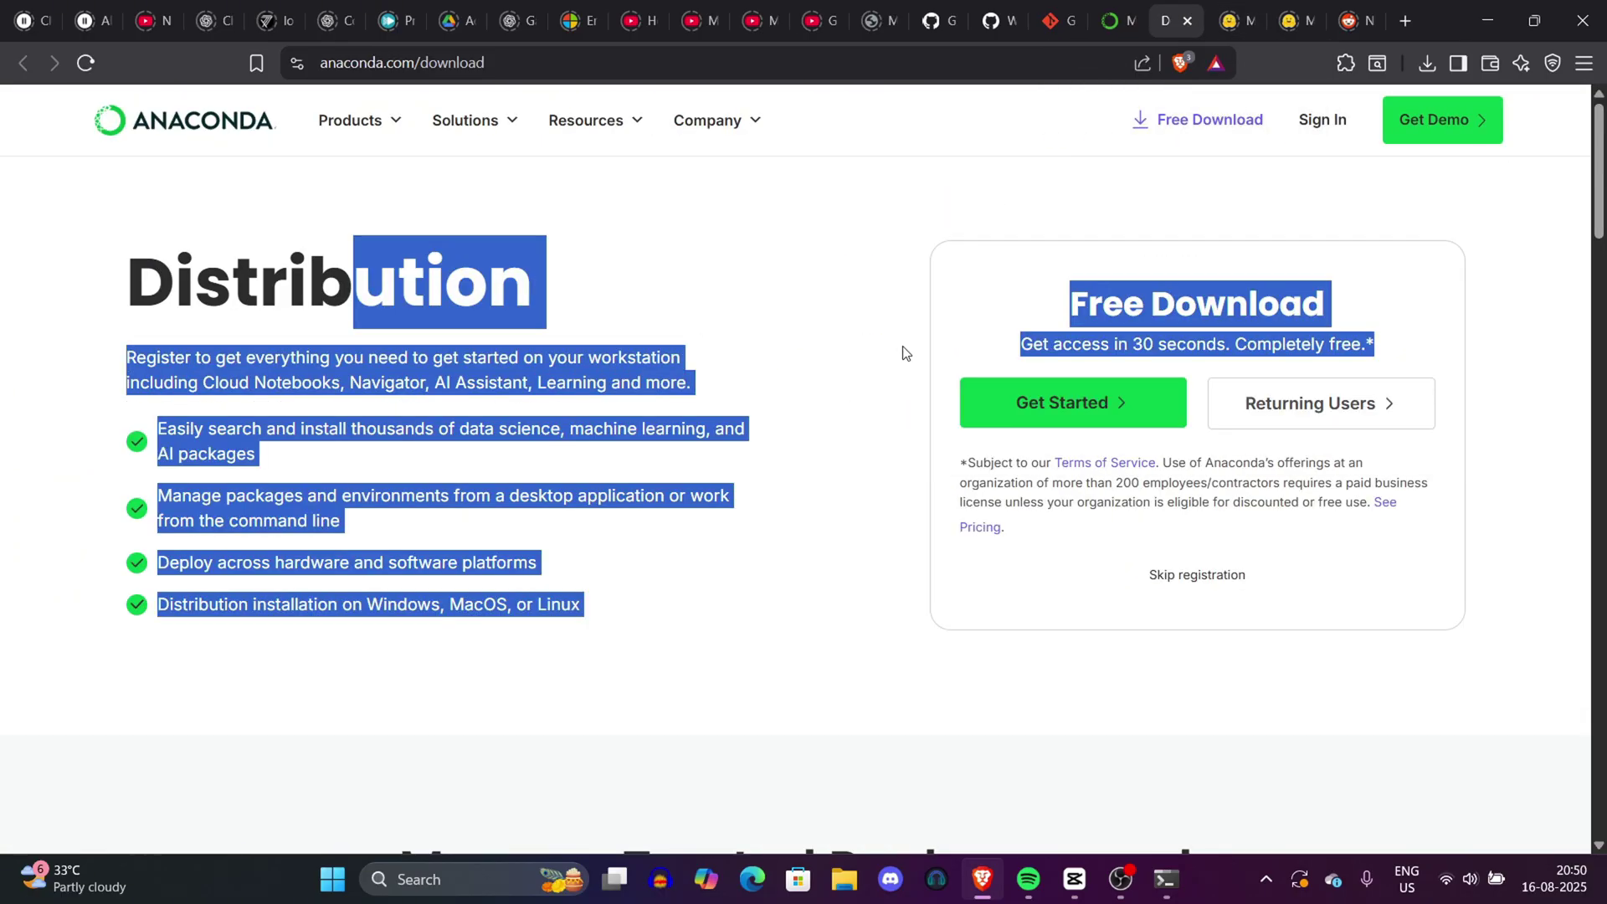
click(904, 352)
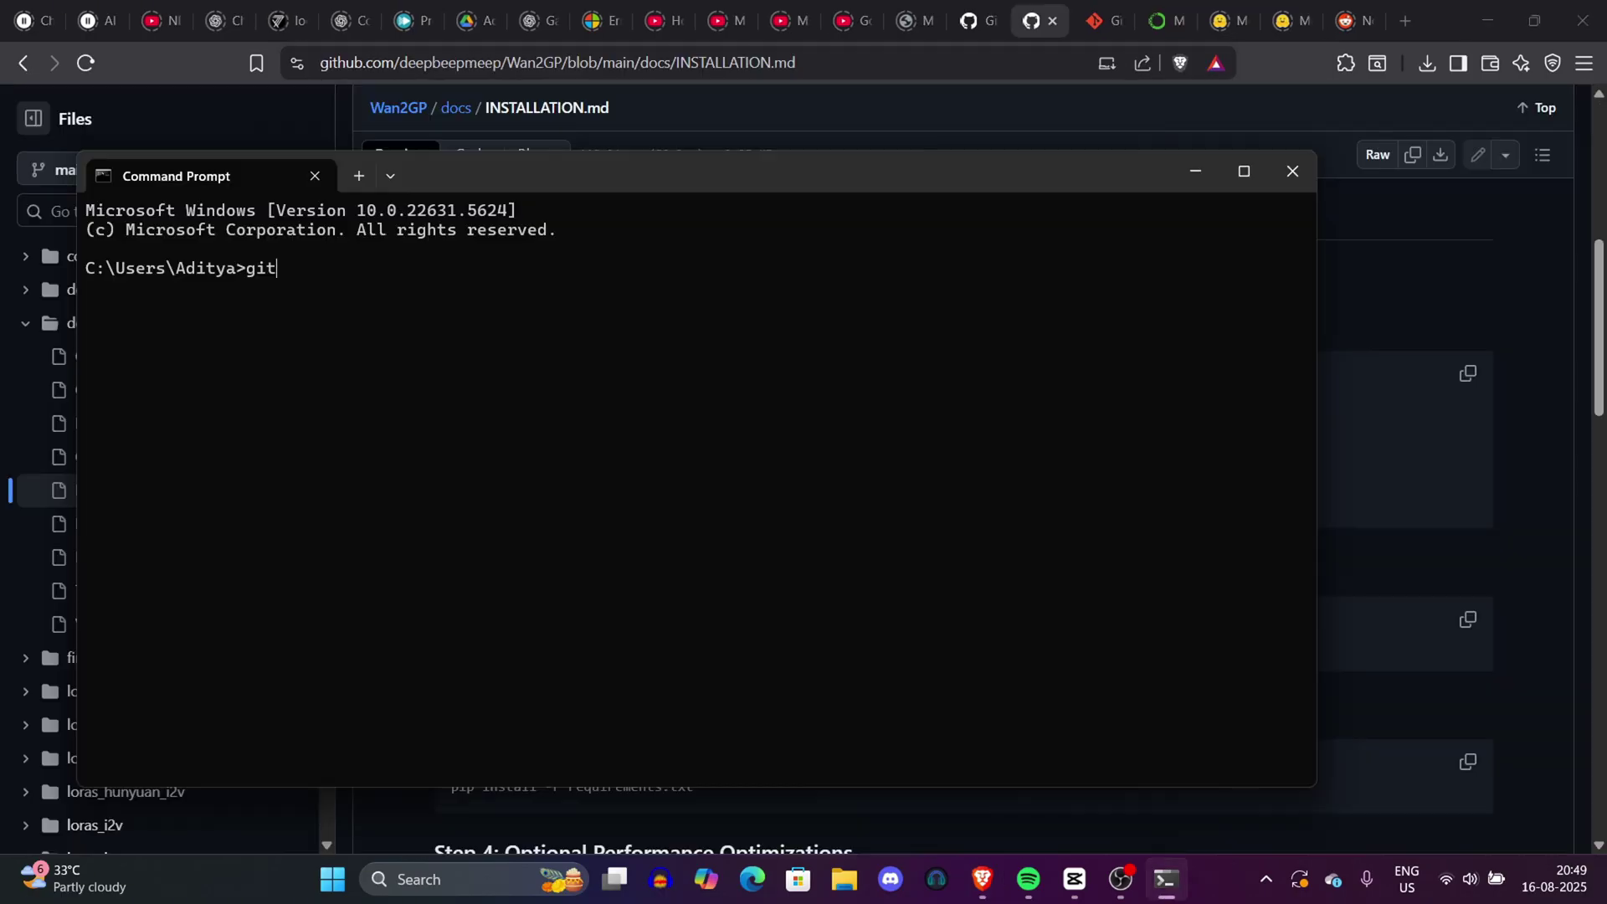
- Enter cd Wan2GP in Command Prompt to move into the cloned folder
key(BackSpace)
key(BackSpace)
key(BackSpace)
text(git clone https://github.com/deepbeepmeep/Wan2GP.git)
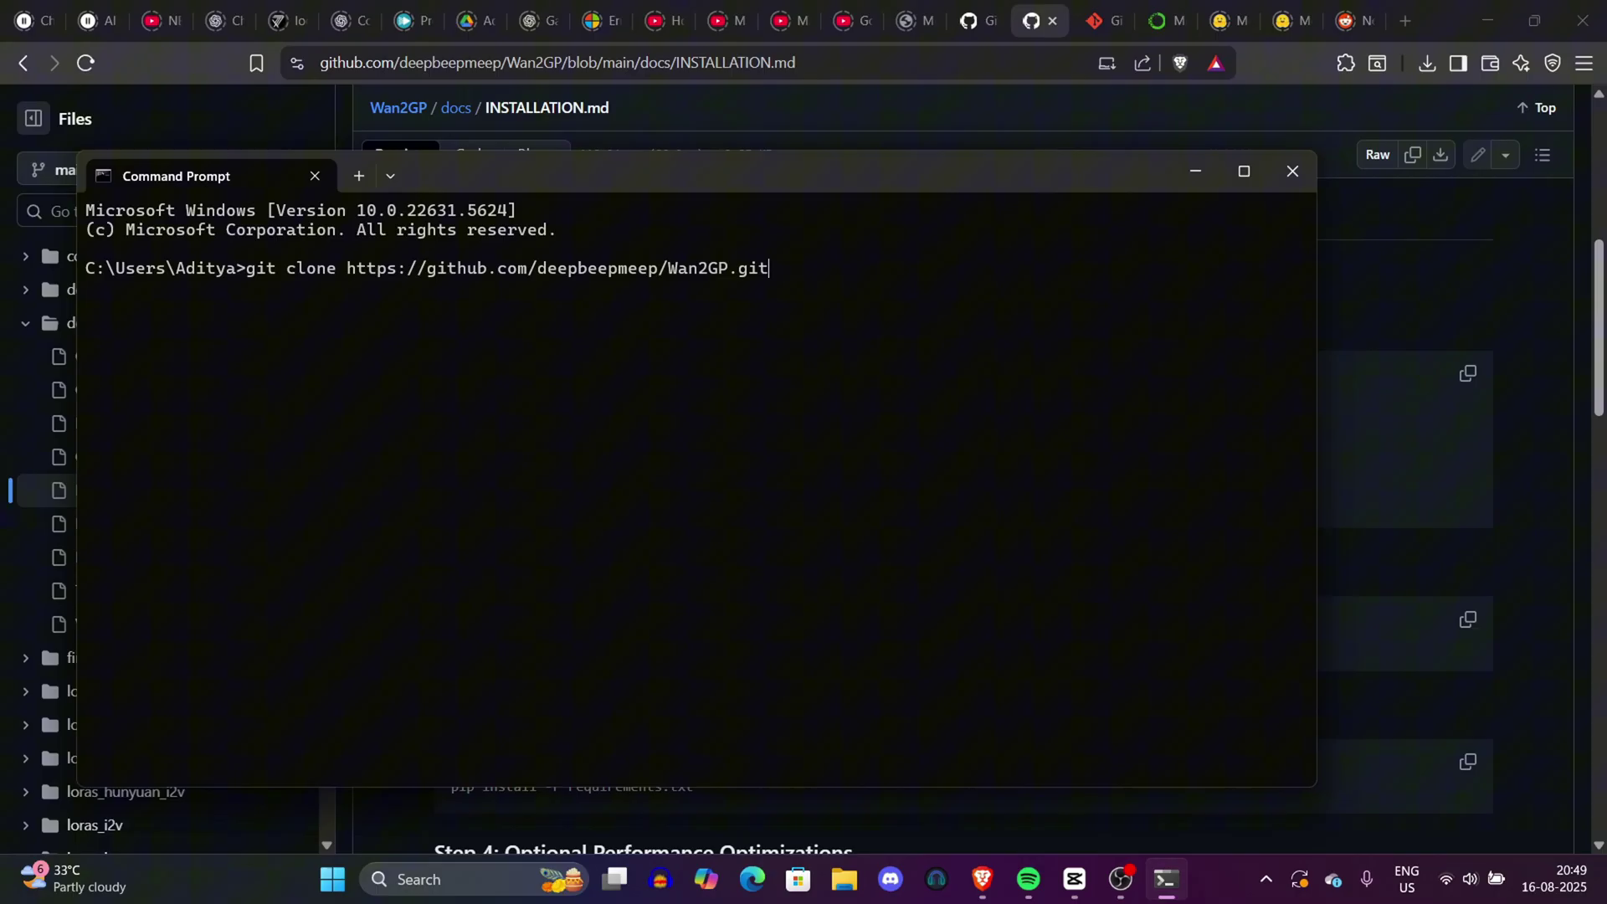
key(ctrl+BackSpace)
text(cd)
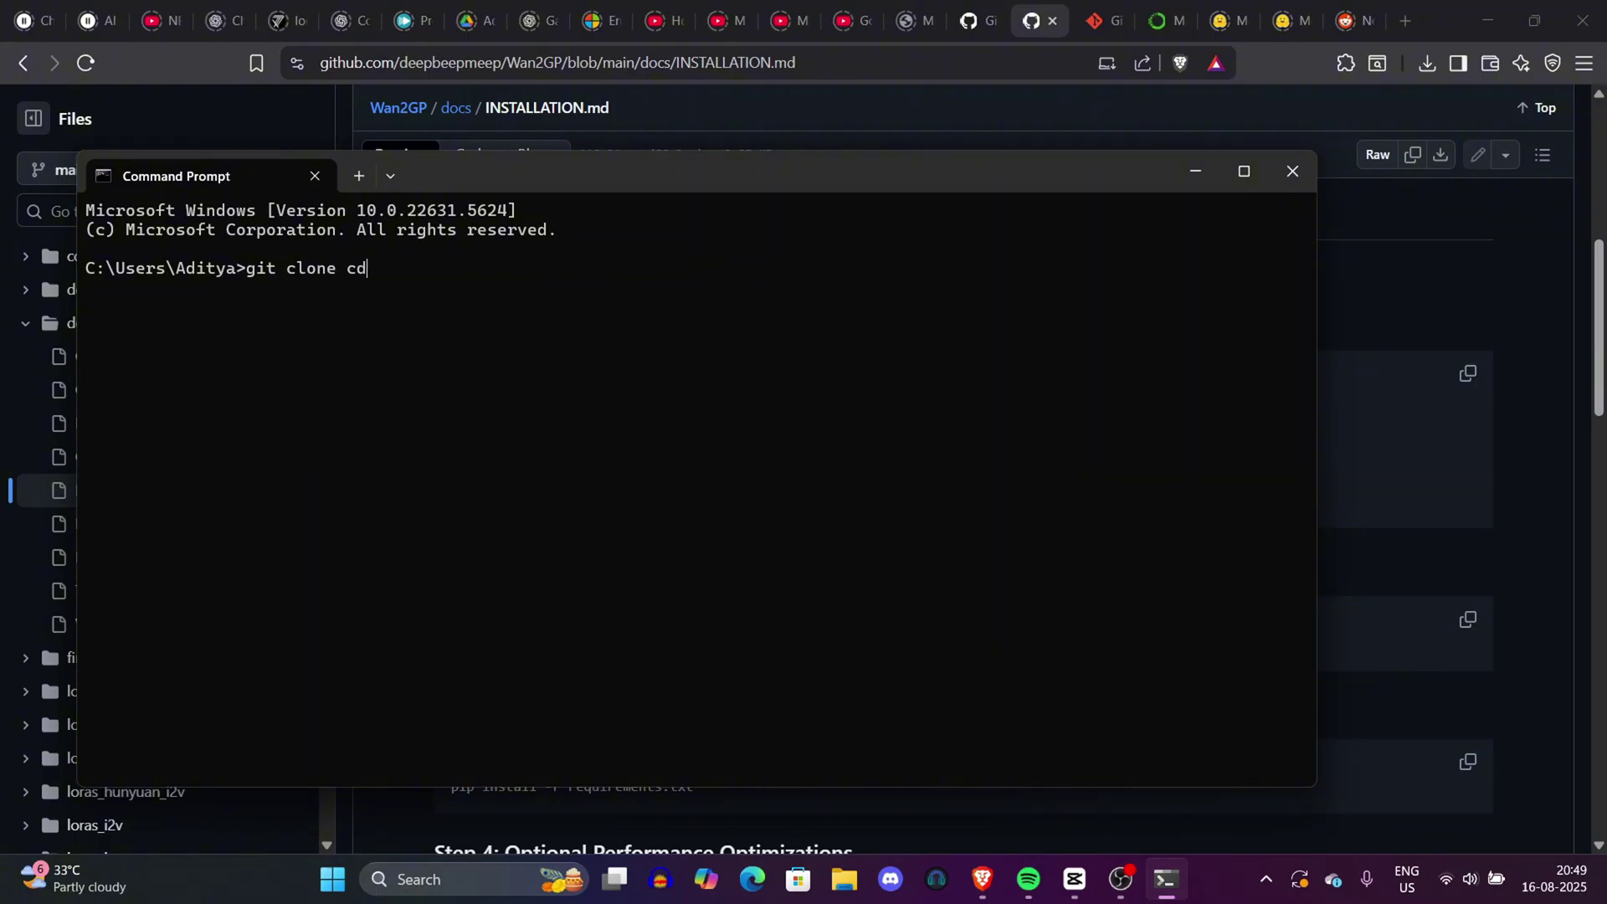
key(ctrl+BackSpace)
key(ctrl+BackSpace)
key(ctrl+BackSpace)
text(cd)
key(BackSpace)
text(d Wan2GP)
key(alt+Tab)
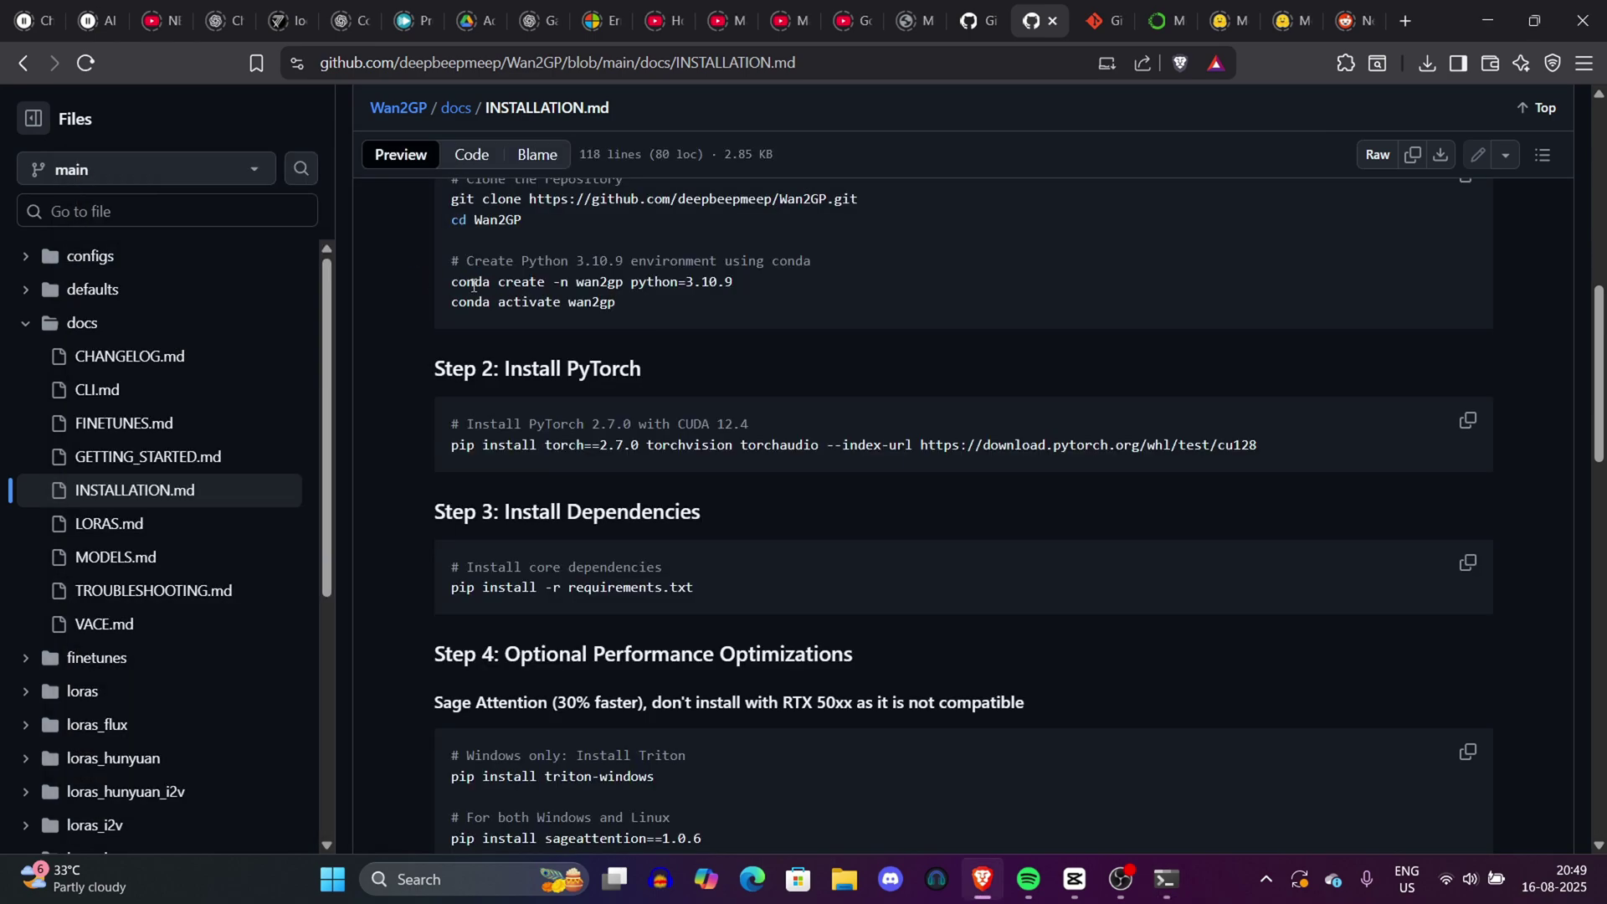
- Paste the guide's two conda lines to create the Python 3.10.9 wan2gp environment
drag(451, 282, 801, 294)
click(801, 292)
drag(449, 284, 718, 319)
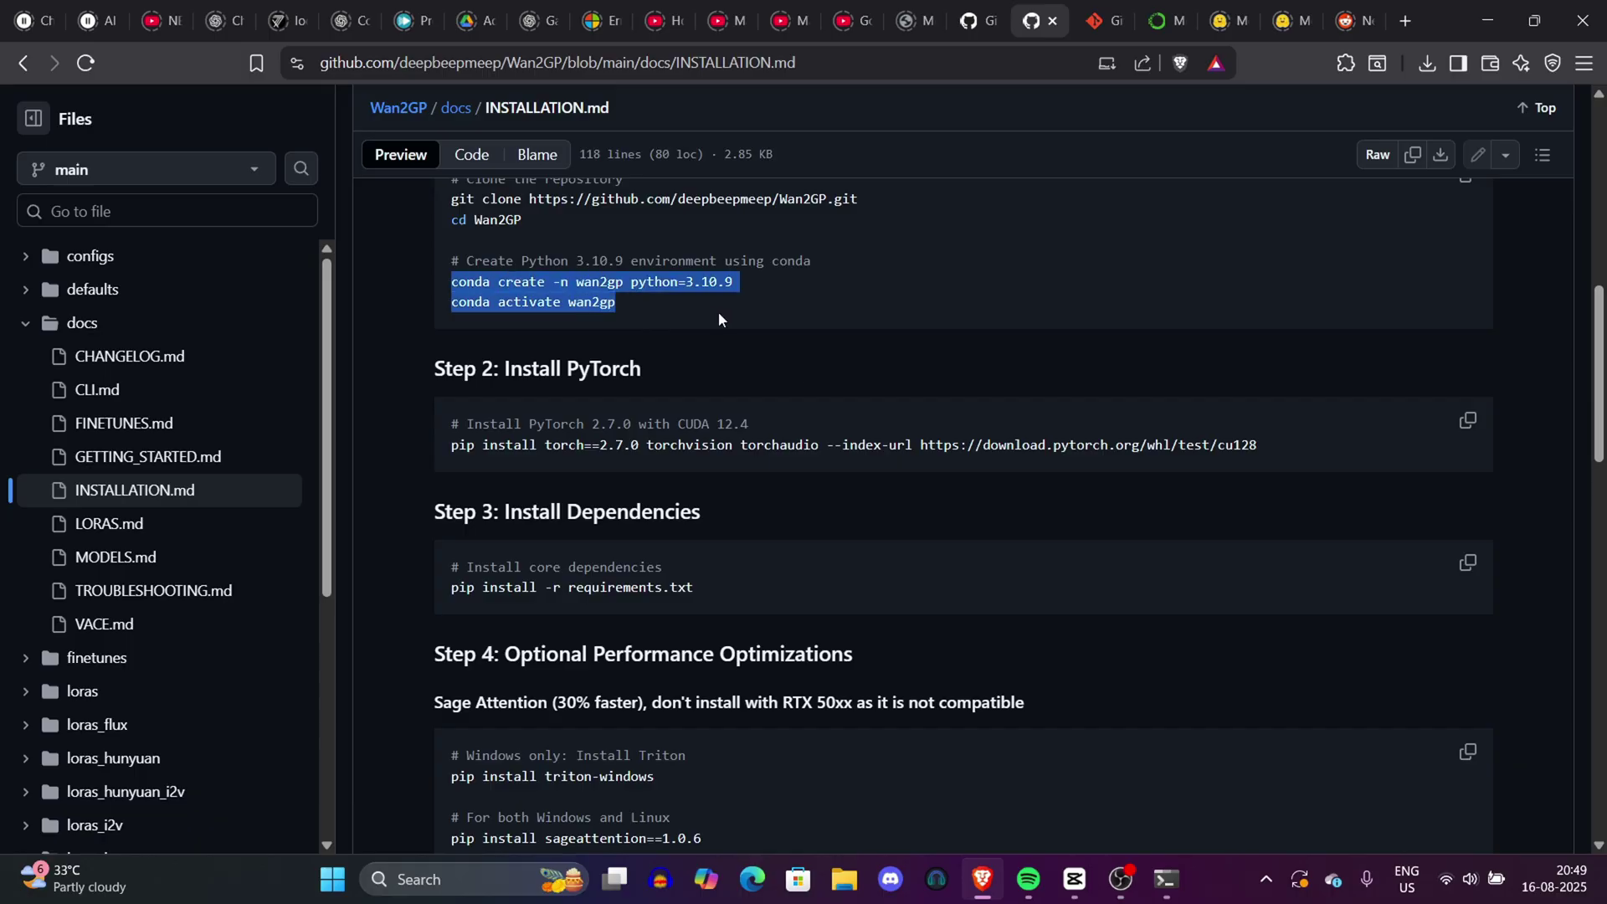
key(ctrl+c)
click(1167, 871)
key(ctrl+v)
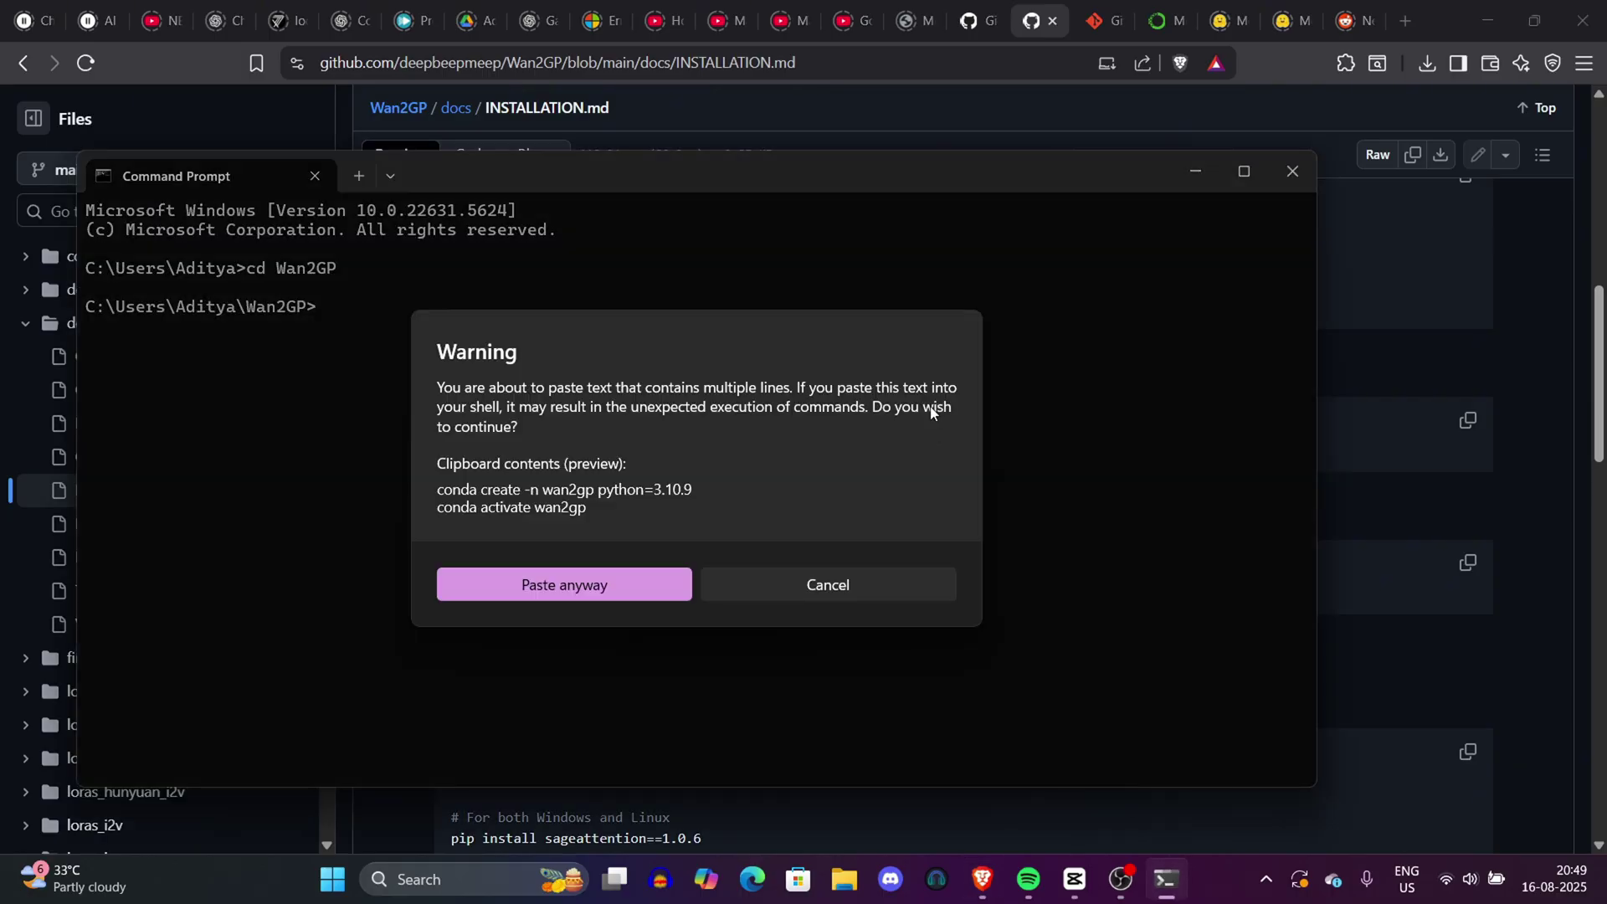
click(669, 579)
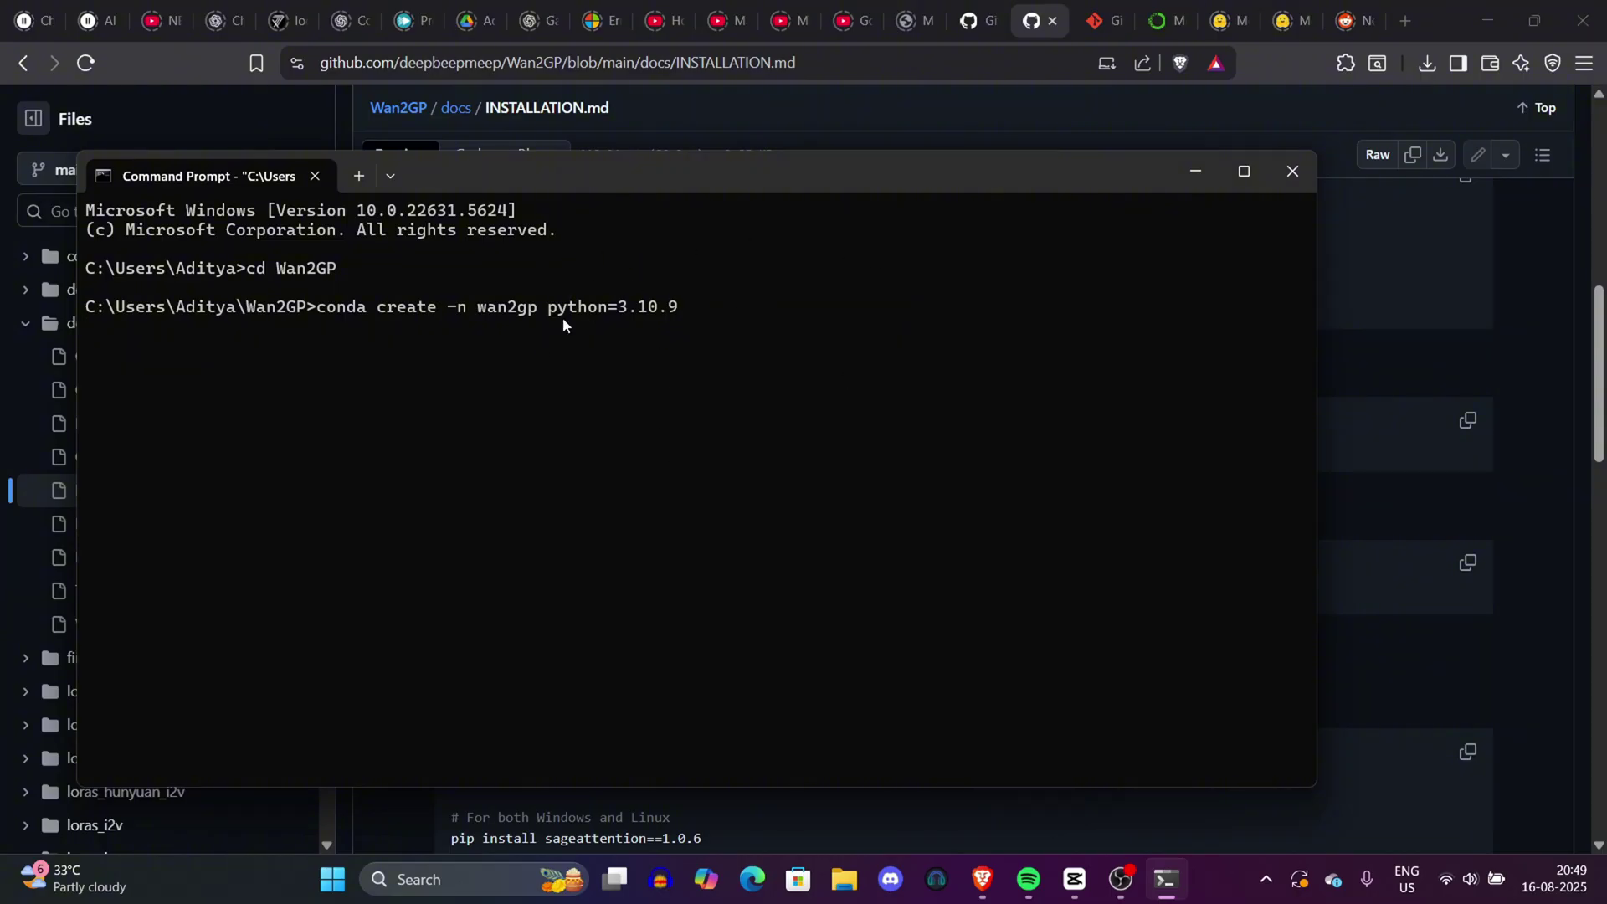
drag(444, 283, 796, 324)
click(794, 284)
click(1195, 170)
- Copy the 'conda activate wan2gp' line from the guide into Command Prompt
click(716, 444)
scroll(716, 443, up, 1)
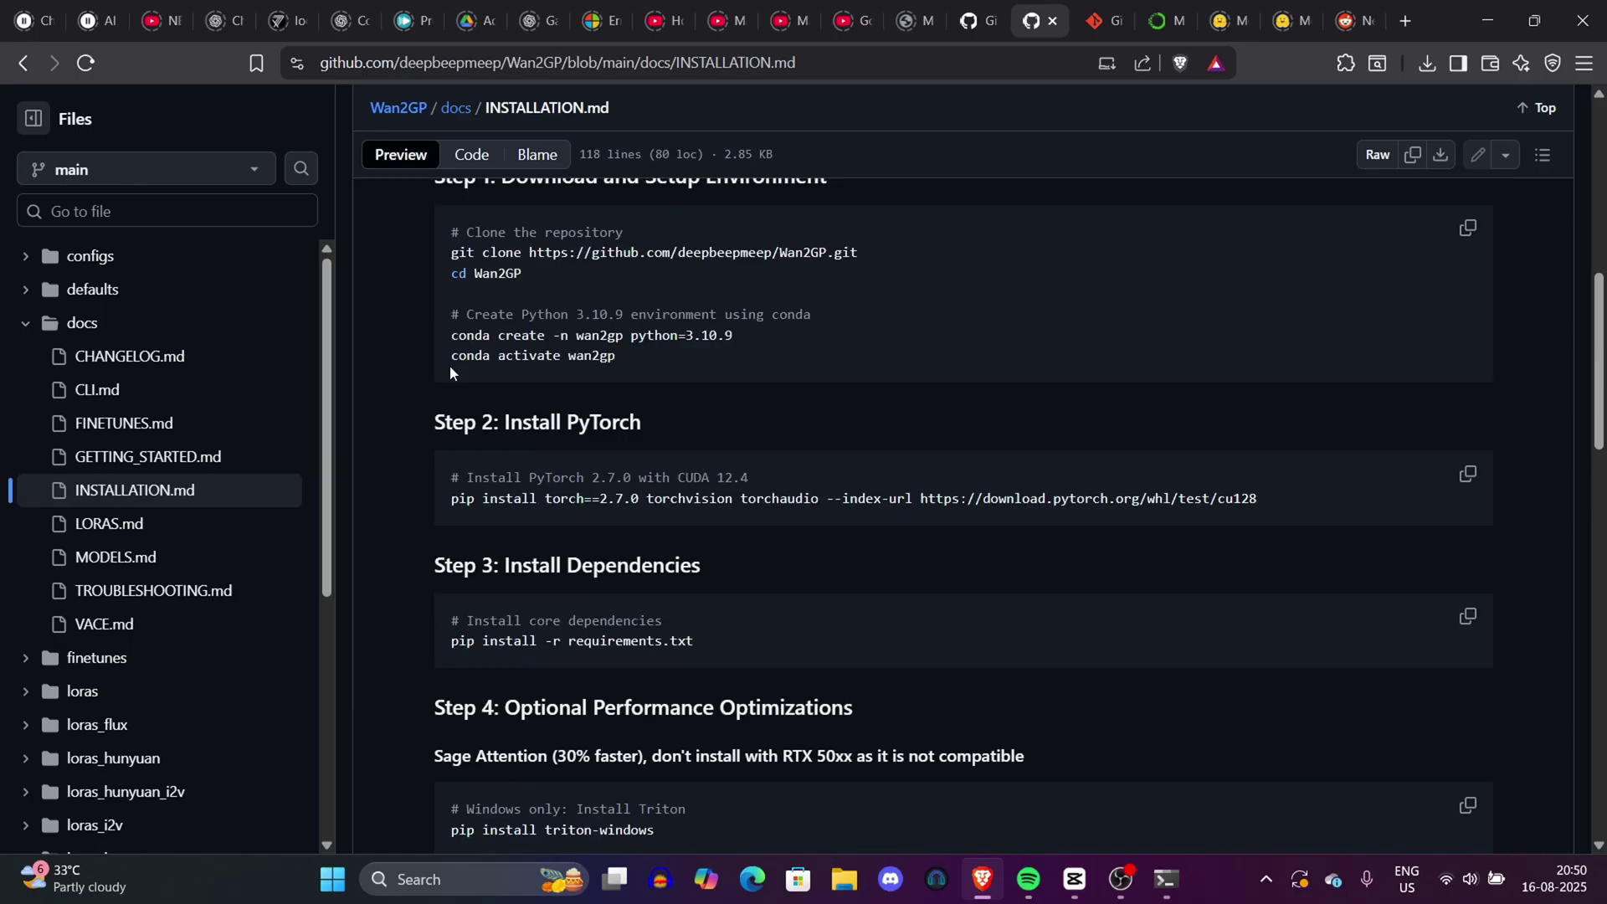
drag(445, 355, 676, 383)
key(ctrl+c)
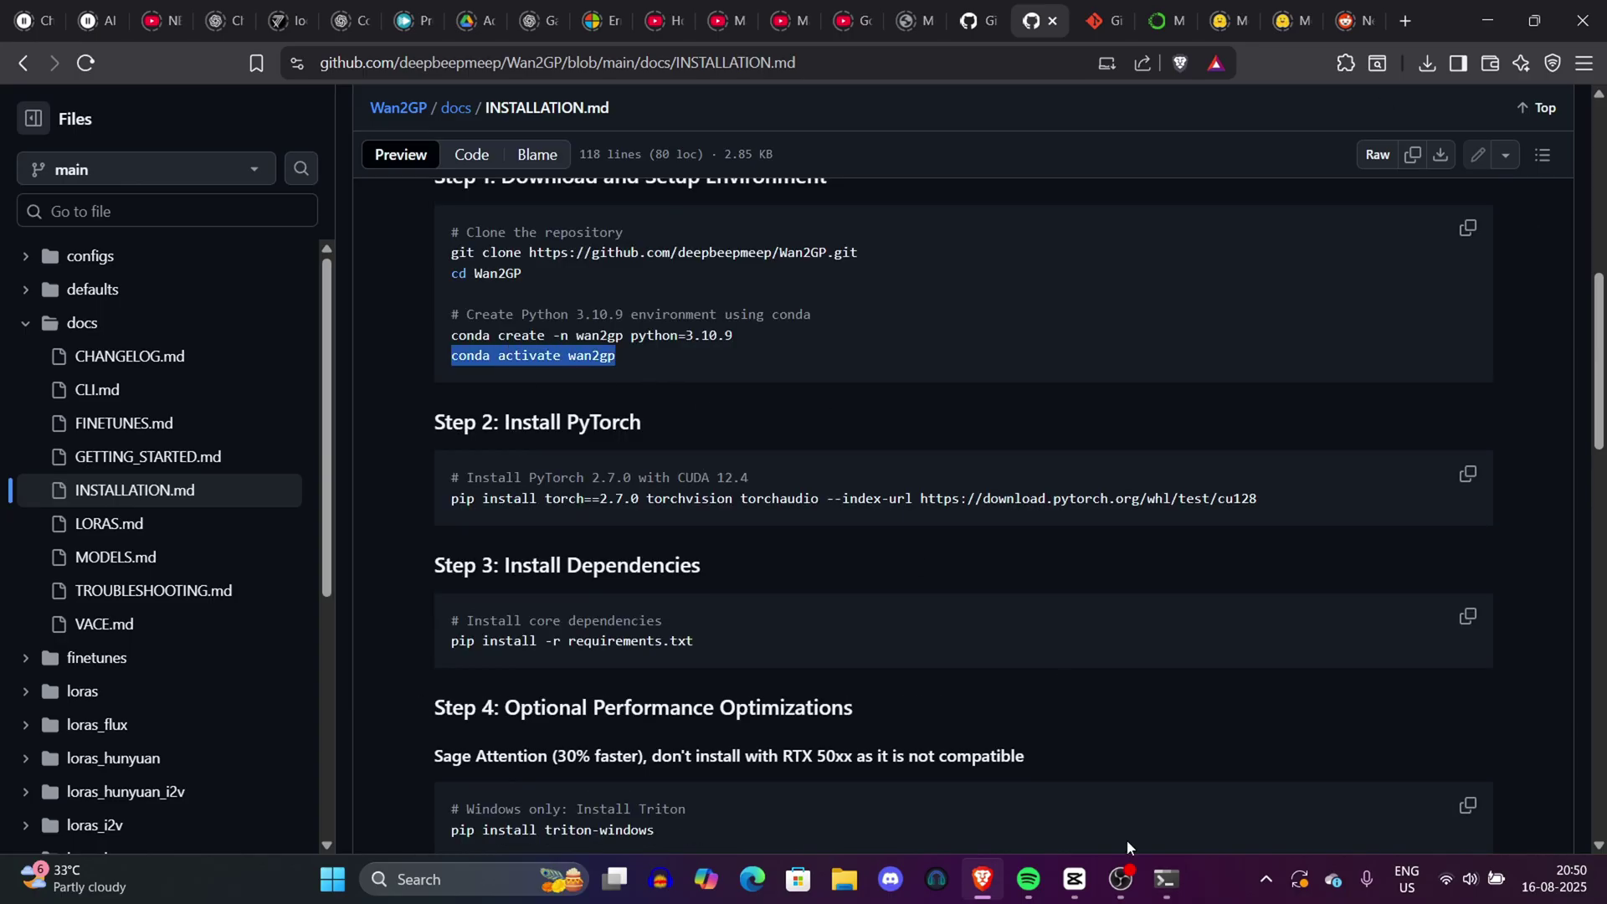
click(1166, 879)
key(ctrl+v)
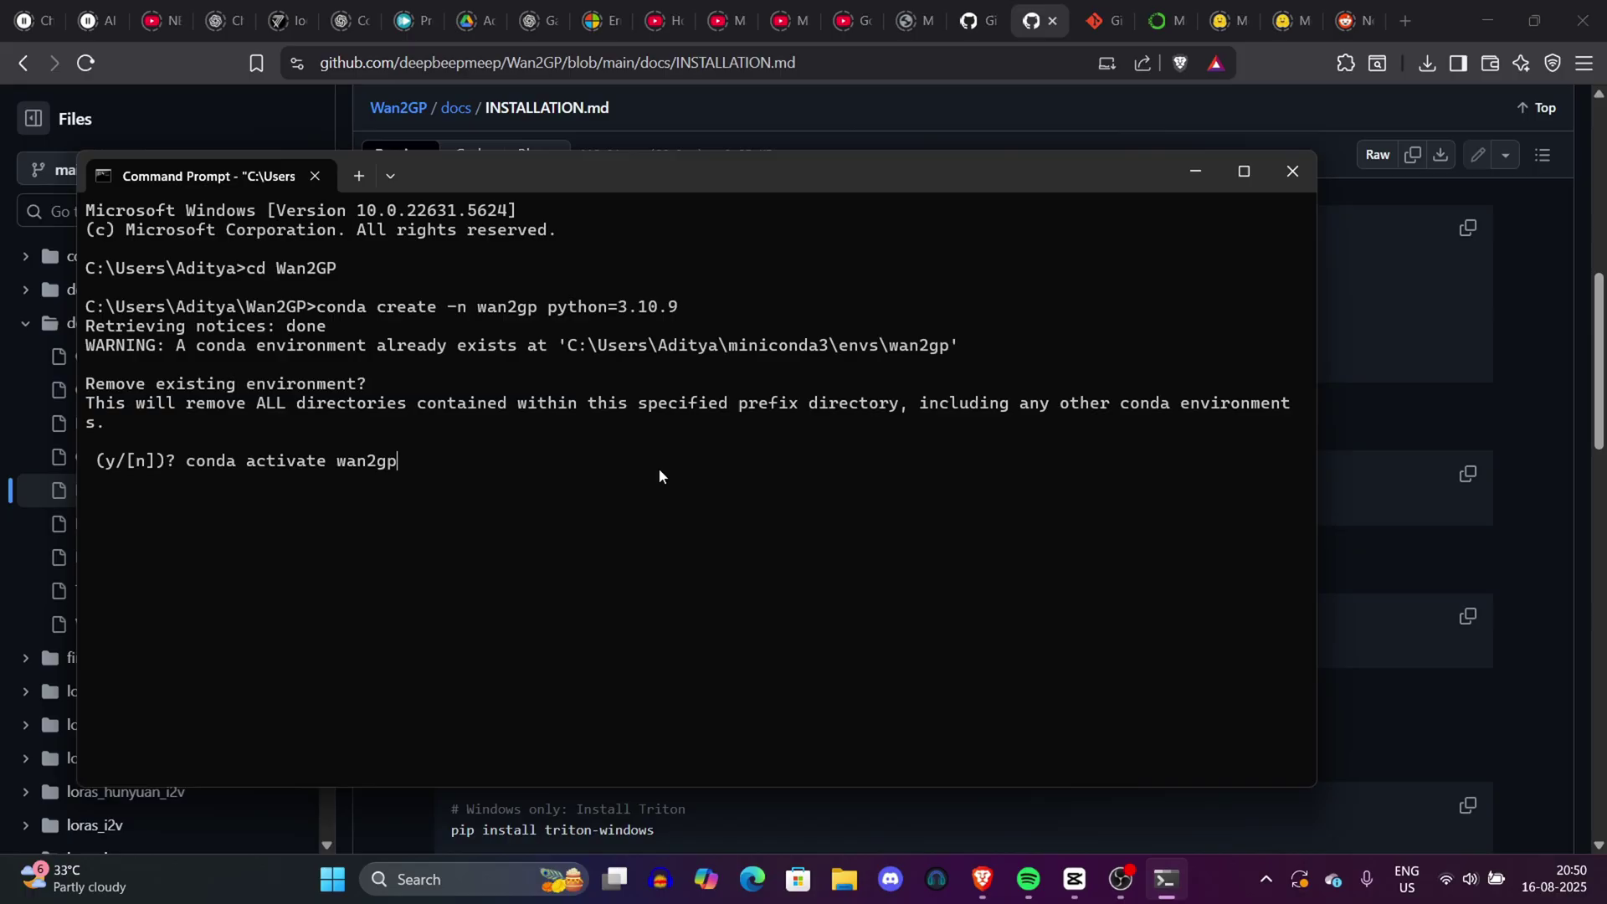
- Abort the stalled conda create, clear the terminal, and activate the wan2gp environment
key(ctrl+c)
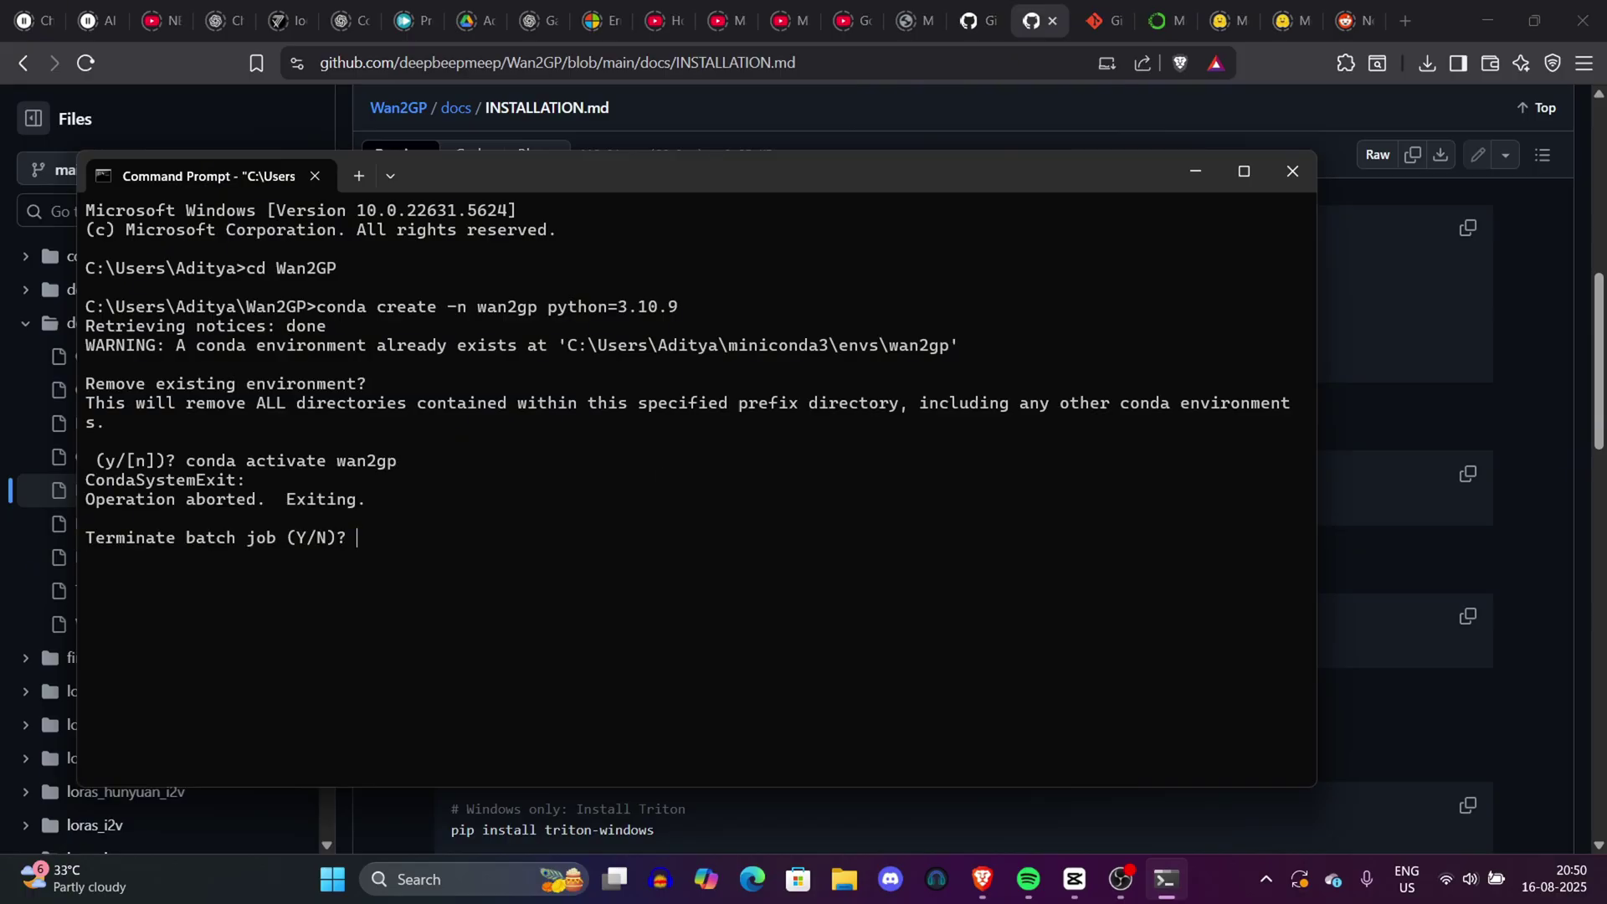
key(ctrl+x)
key(ctrl+c)
text(cle)
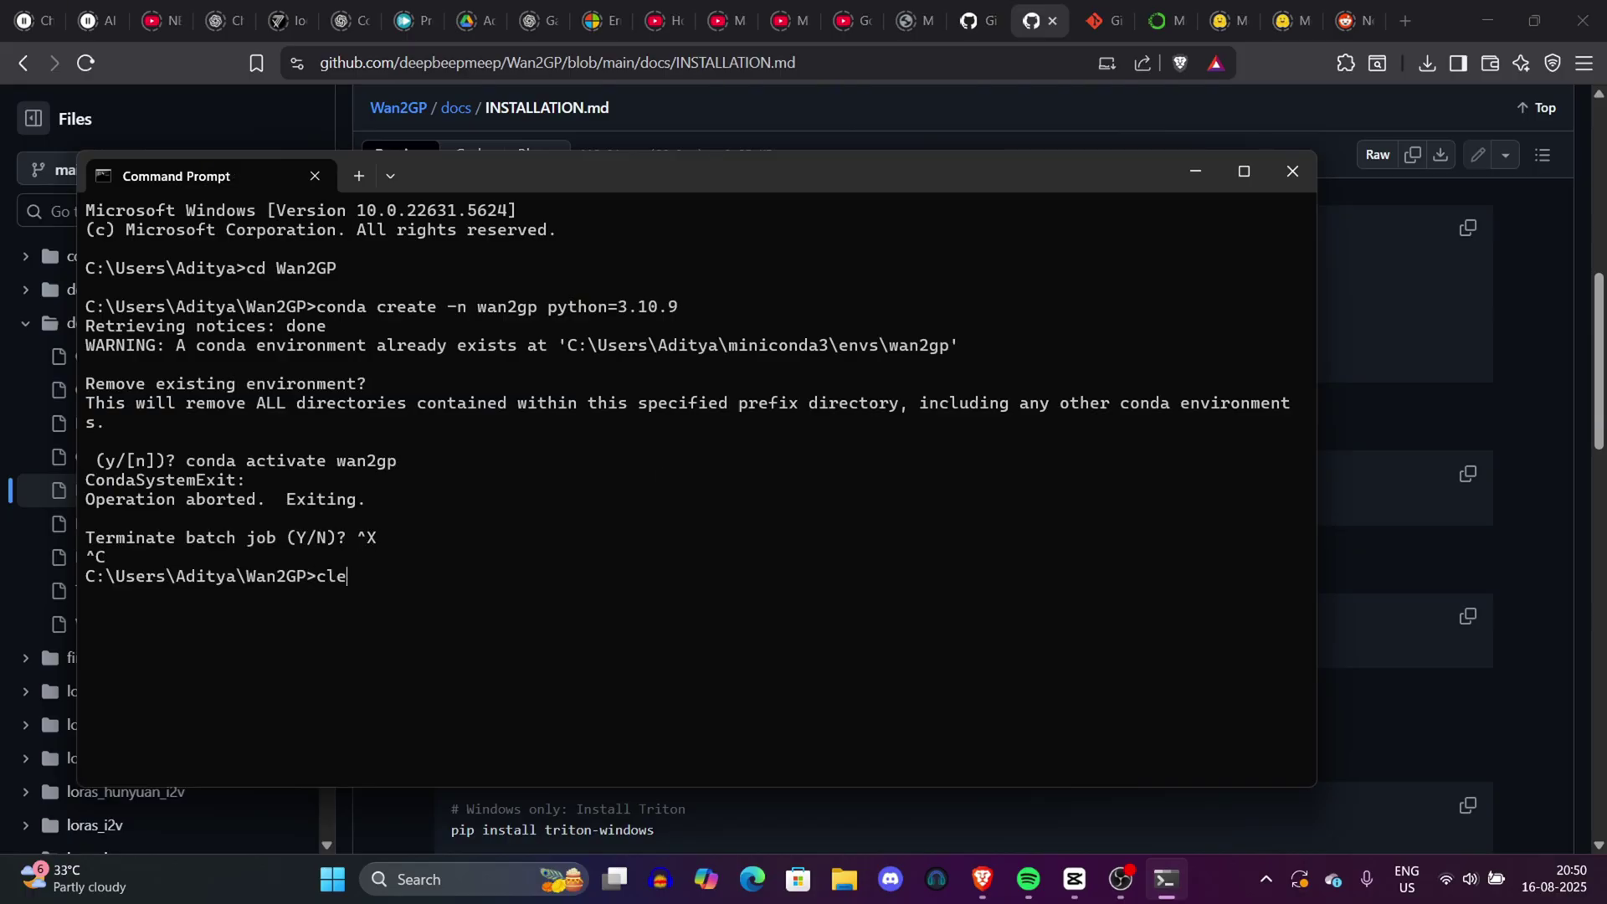
text(ar)
key(Return)
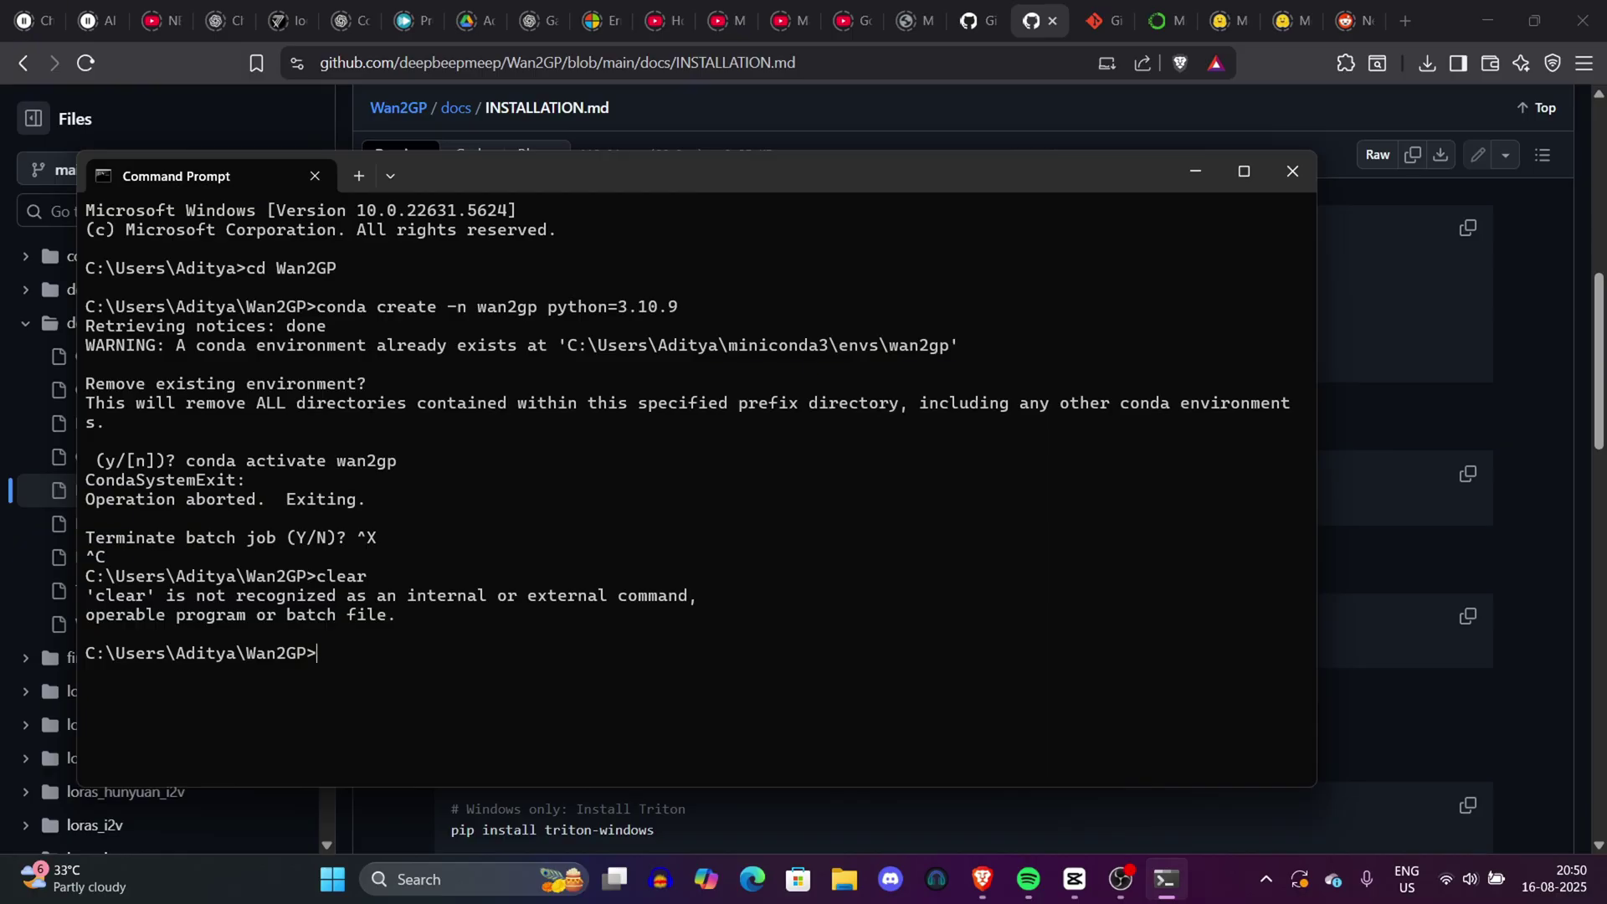
key(ctrl+v)
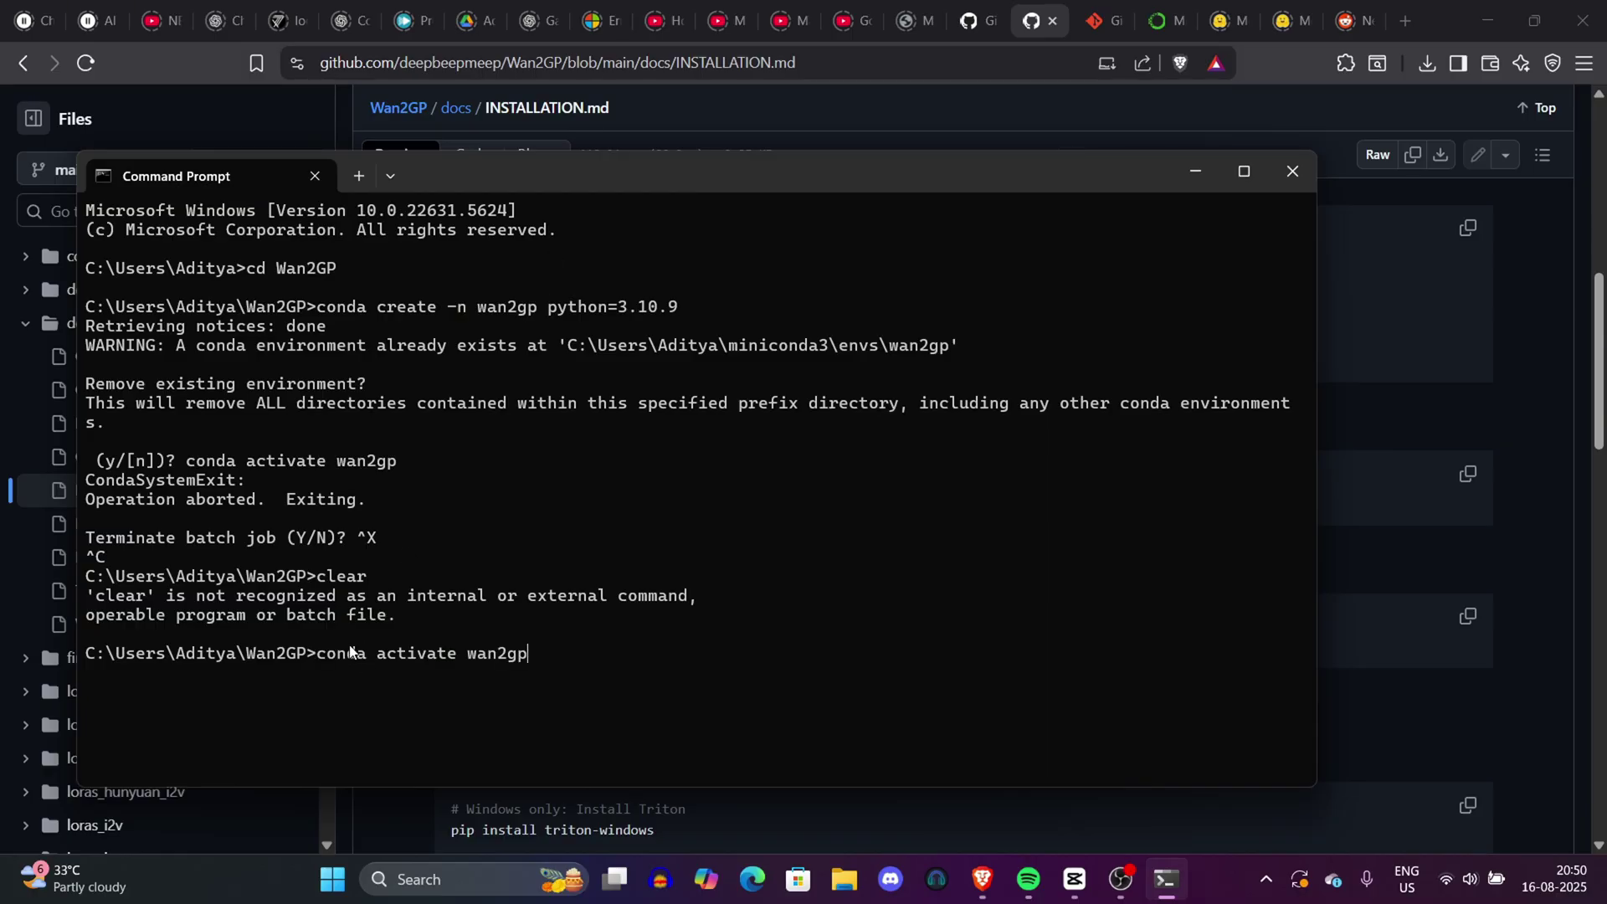
drag(314, 656, 686, 672)
click(635, 655)
key(Return)
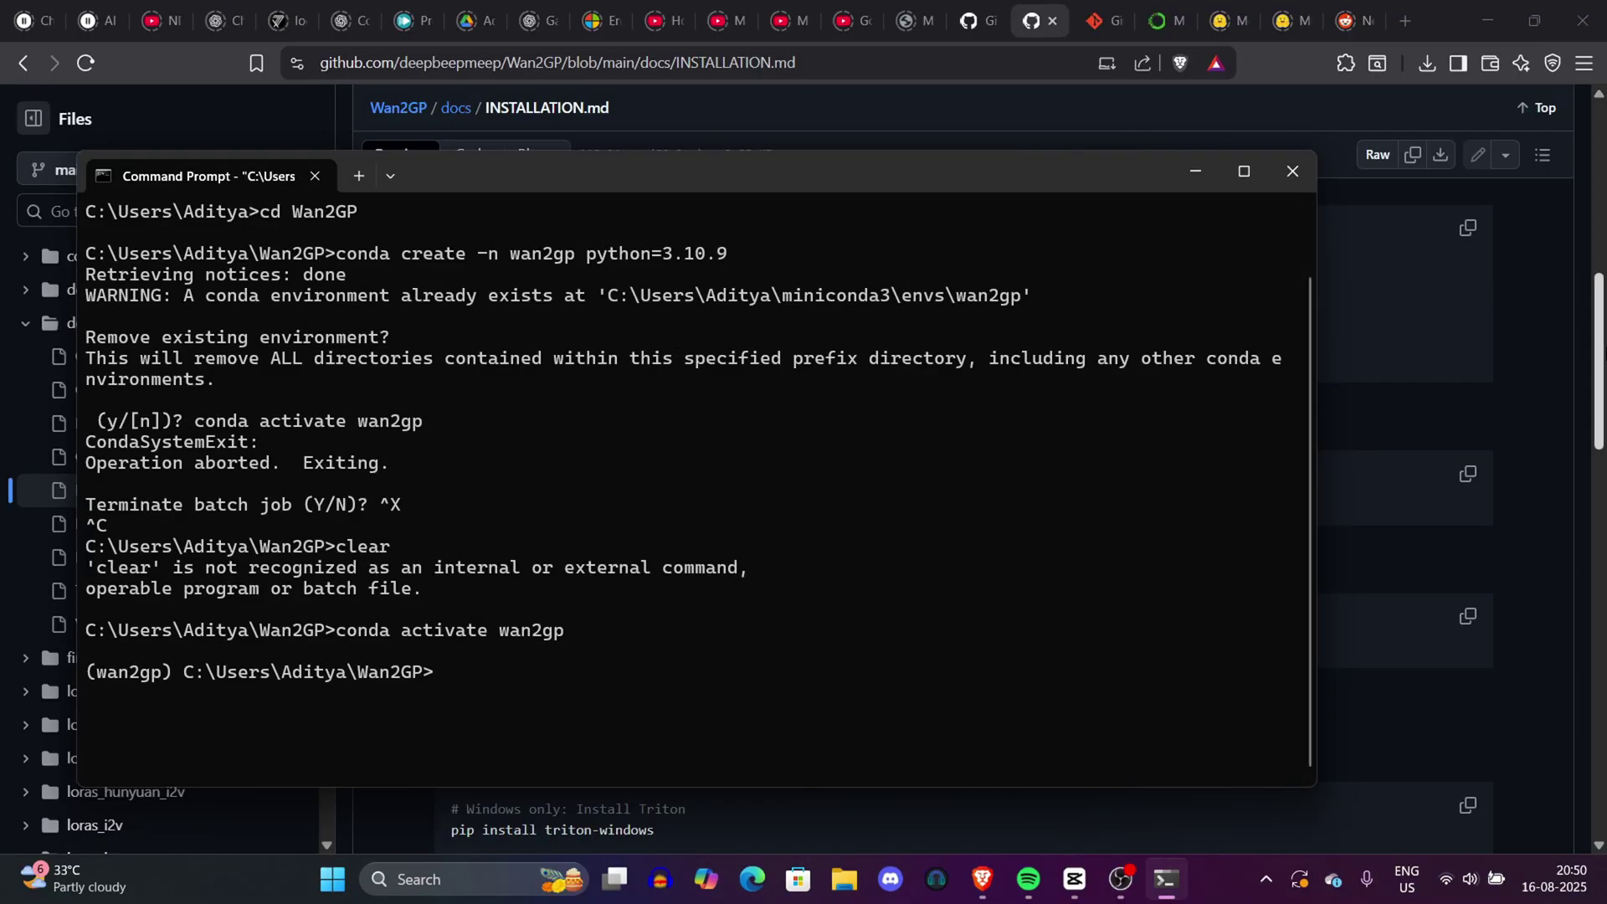
key(alt+Tab)
- Paste the Step 2 pip install command for PyTorch 2.7.0 (cu128 index) at the wan2gp prompt
scroll(791, 363, down, 2)
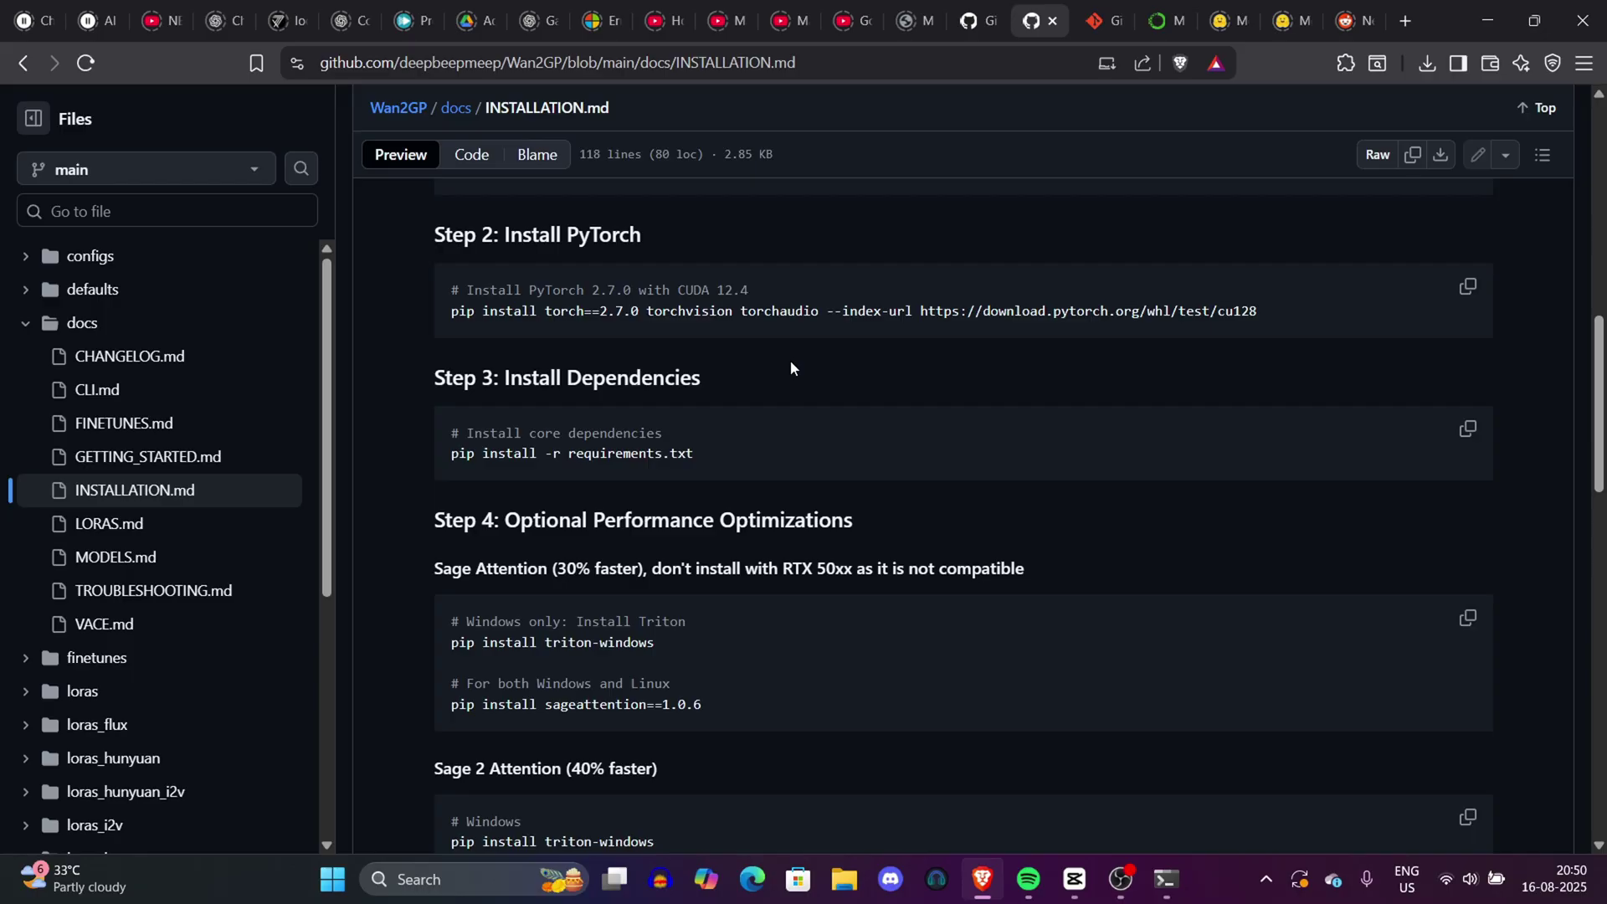
triple_click(1306, 315)
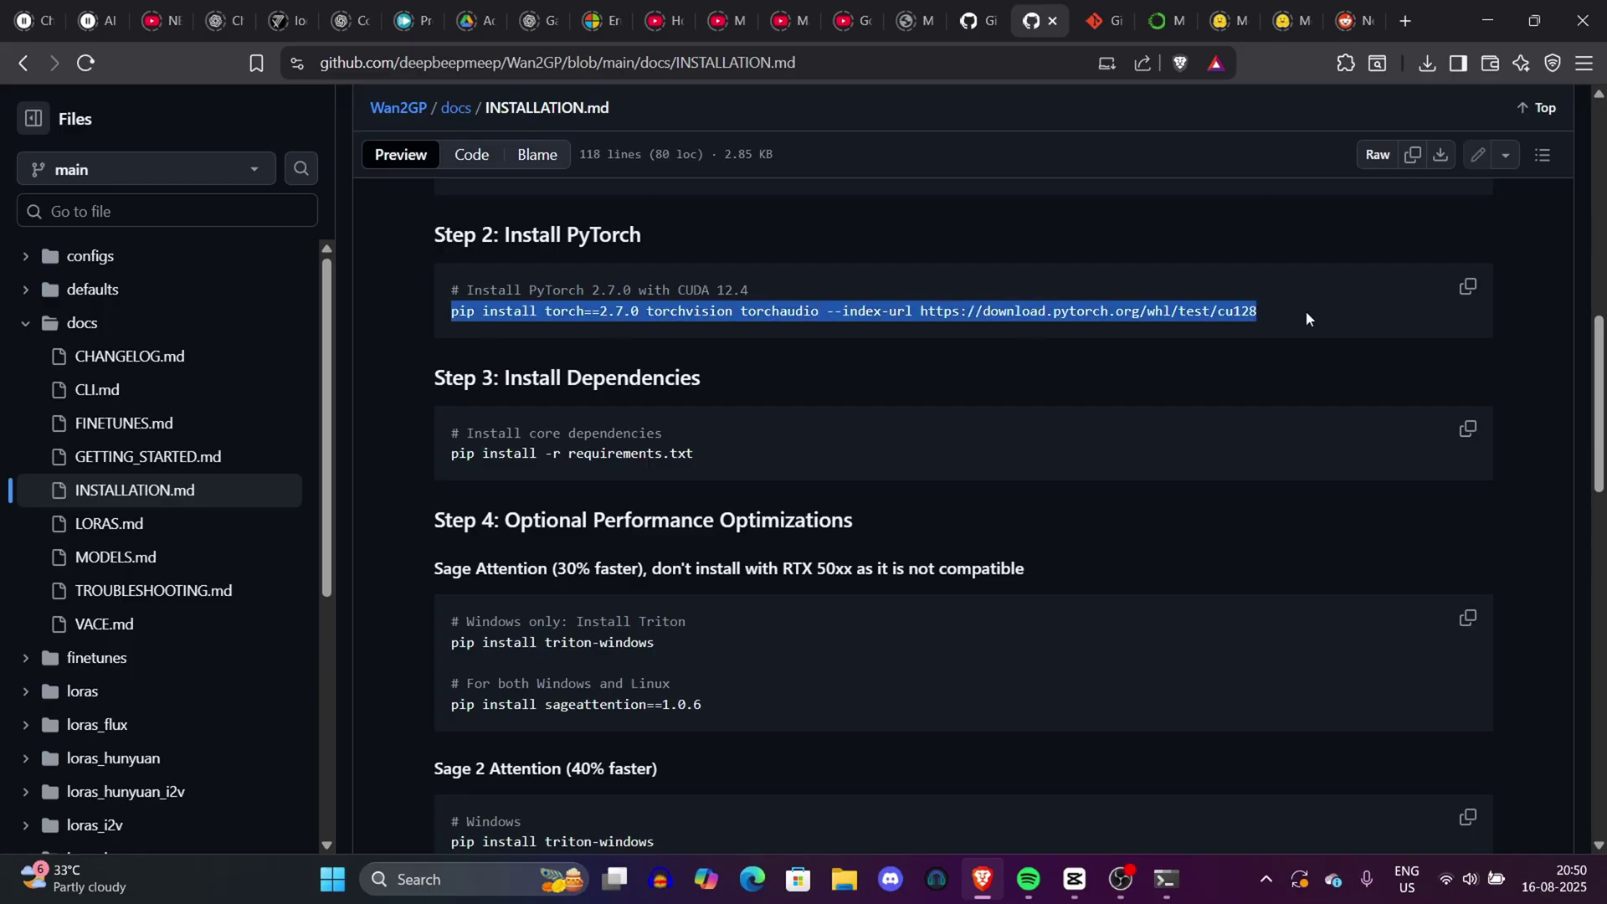
key(alt+Tab)
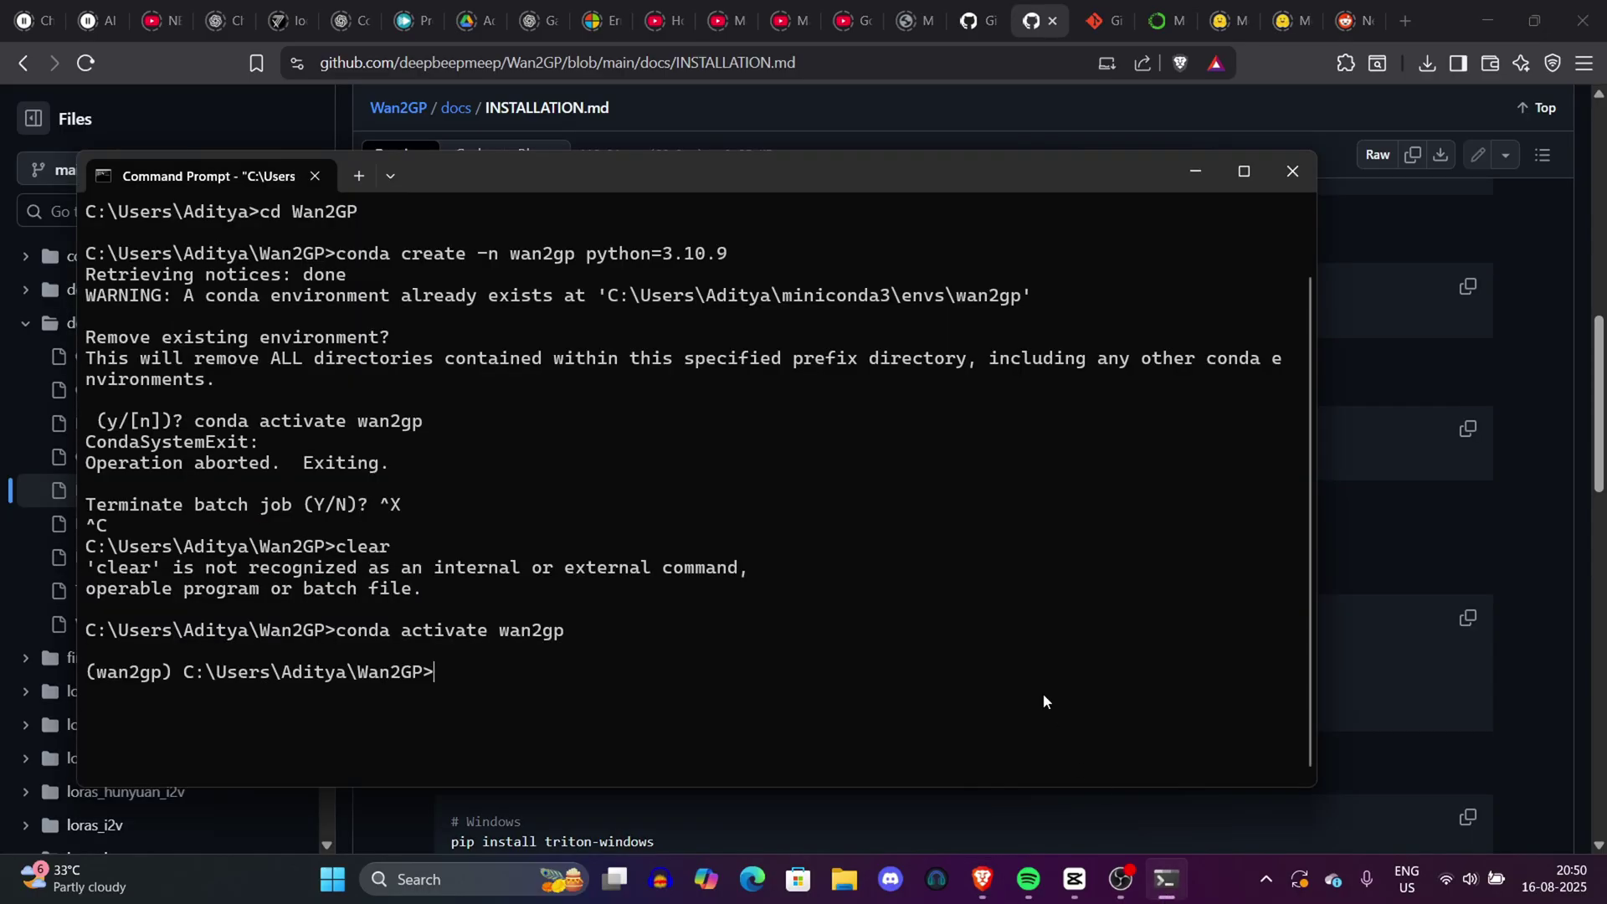
drag(465, 672, 536, 676)
click(530, 680)
key(ctrl+v)
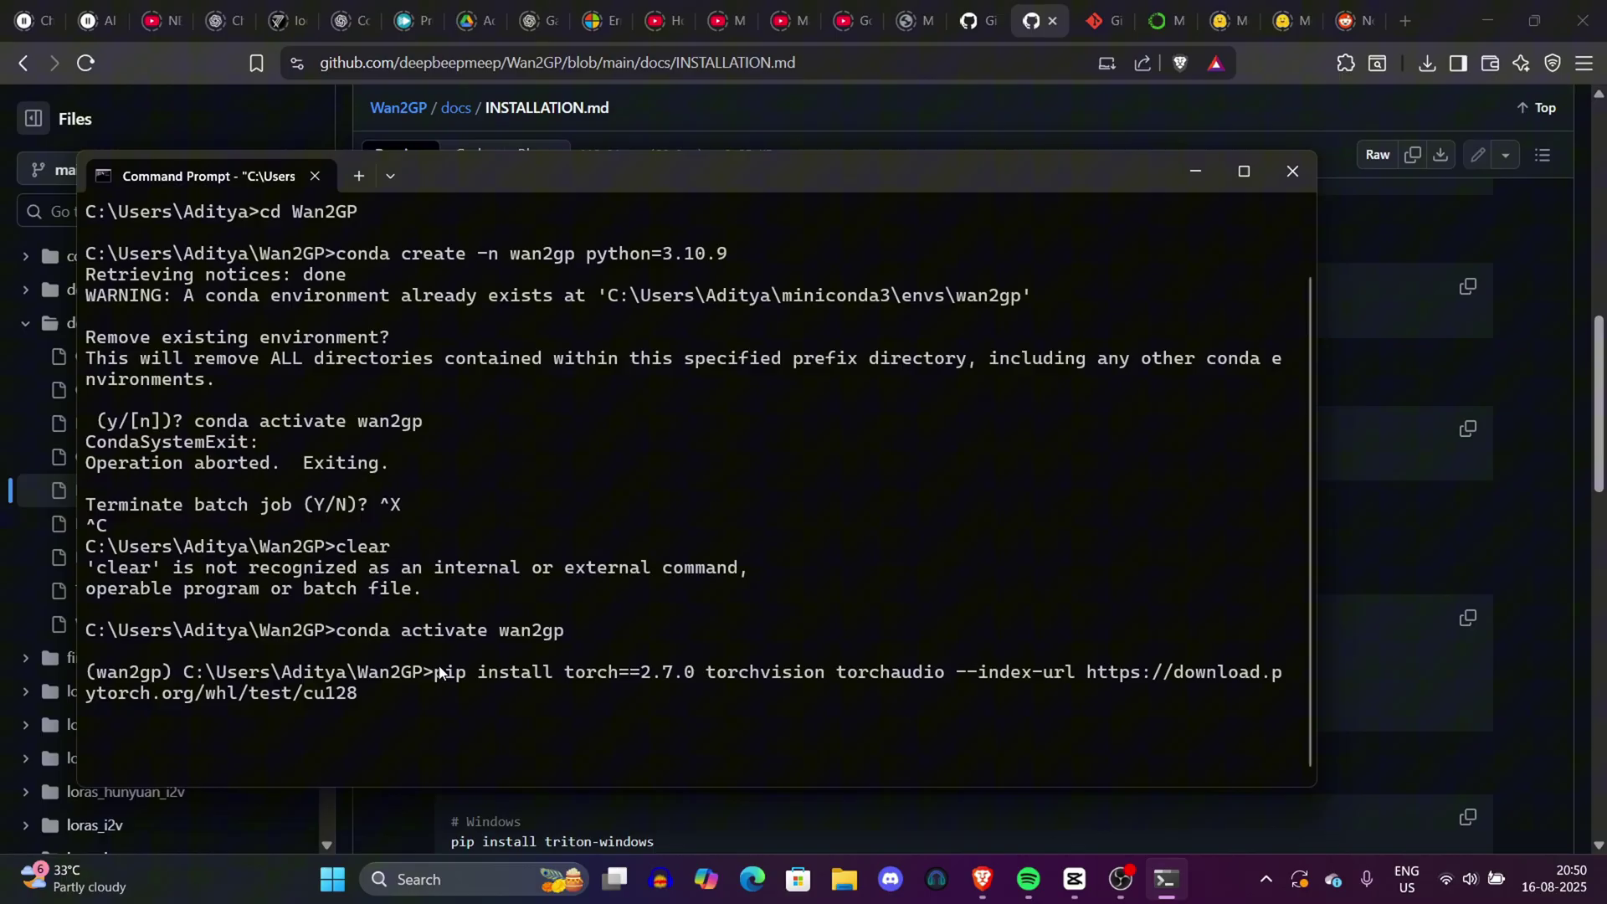
click(1423, 345)
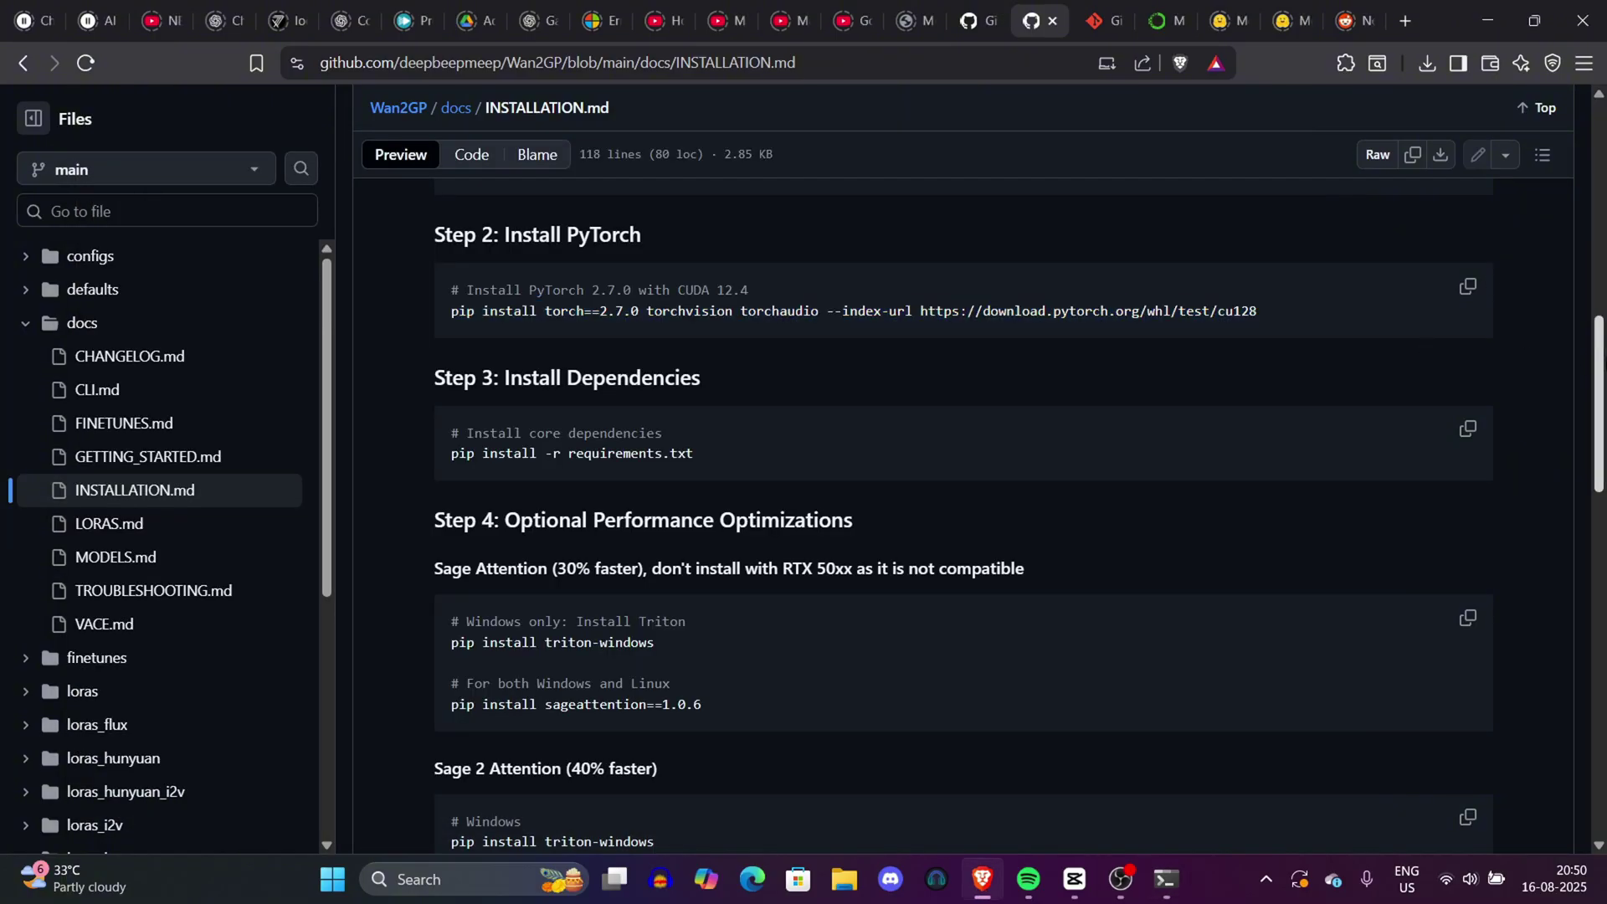
- Find 'python wgp.py' in the guide's Troubleshooting SDPA fallback command and select it
scroll(1423, 345, down, 2)
scroll(1314, 244, up, 1)
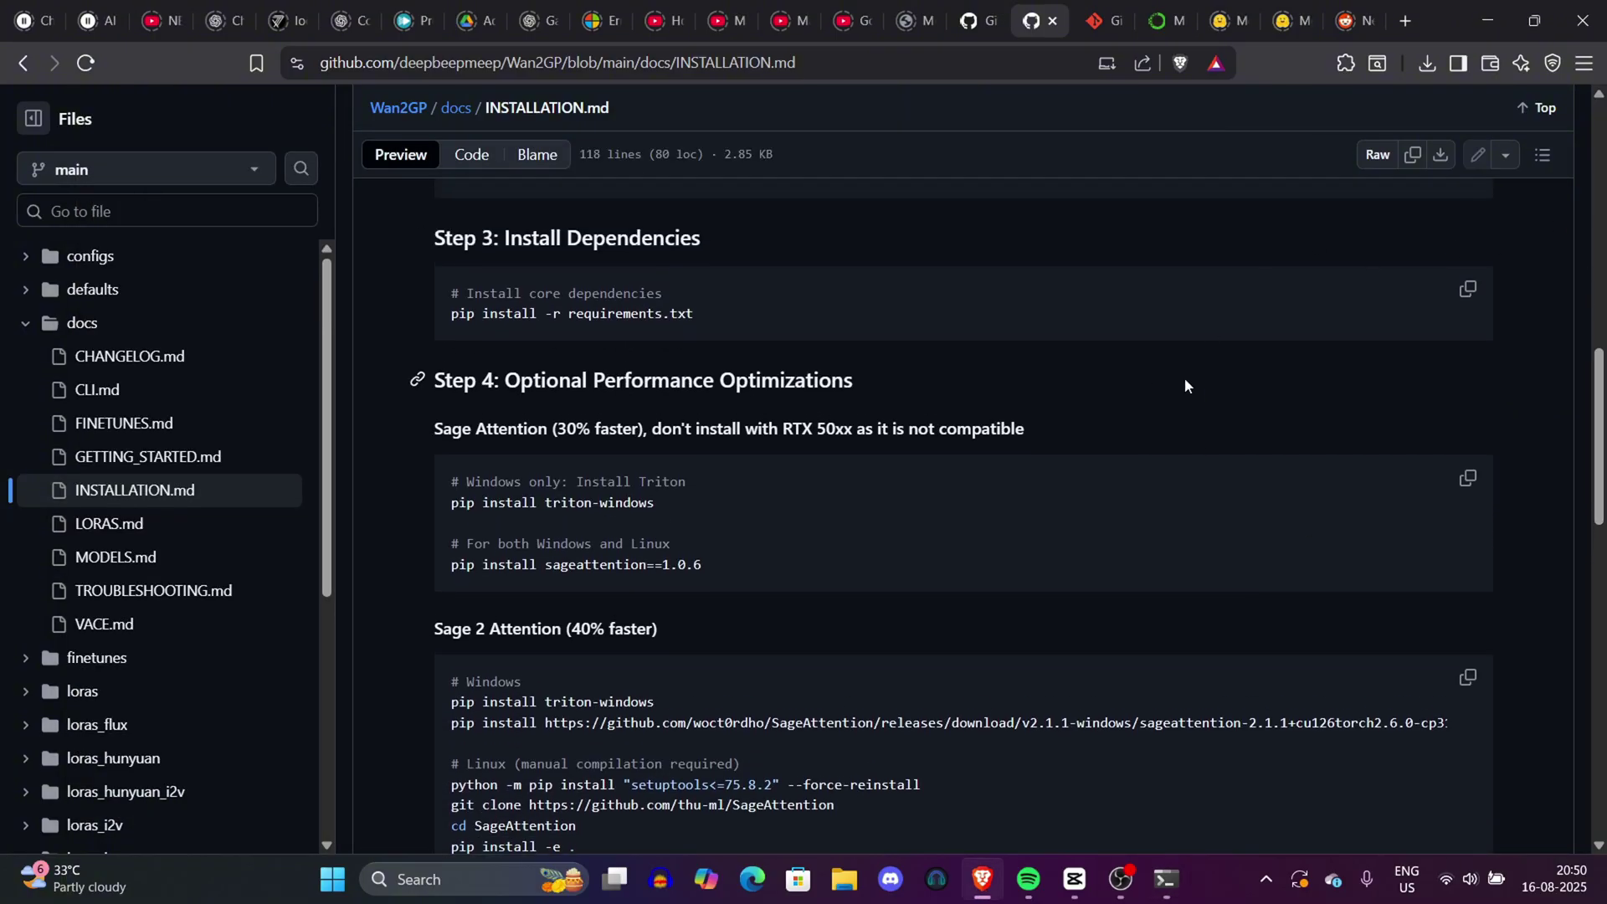
drag(1601, 423, 1600, 485)
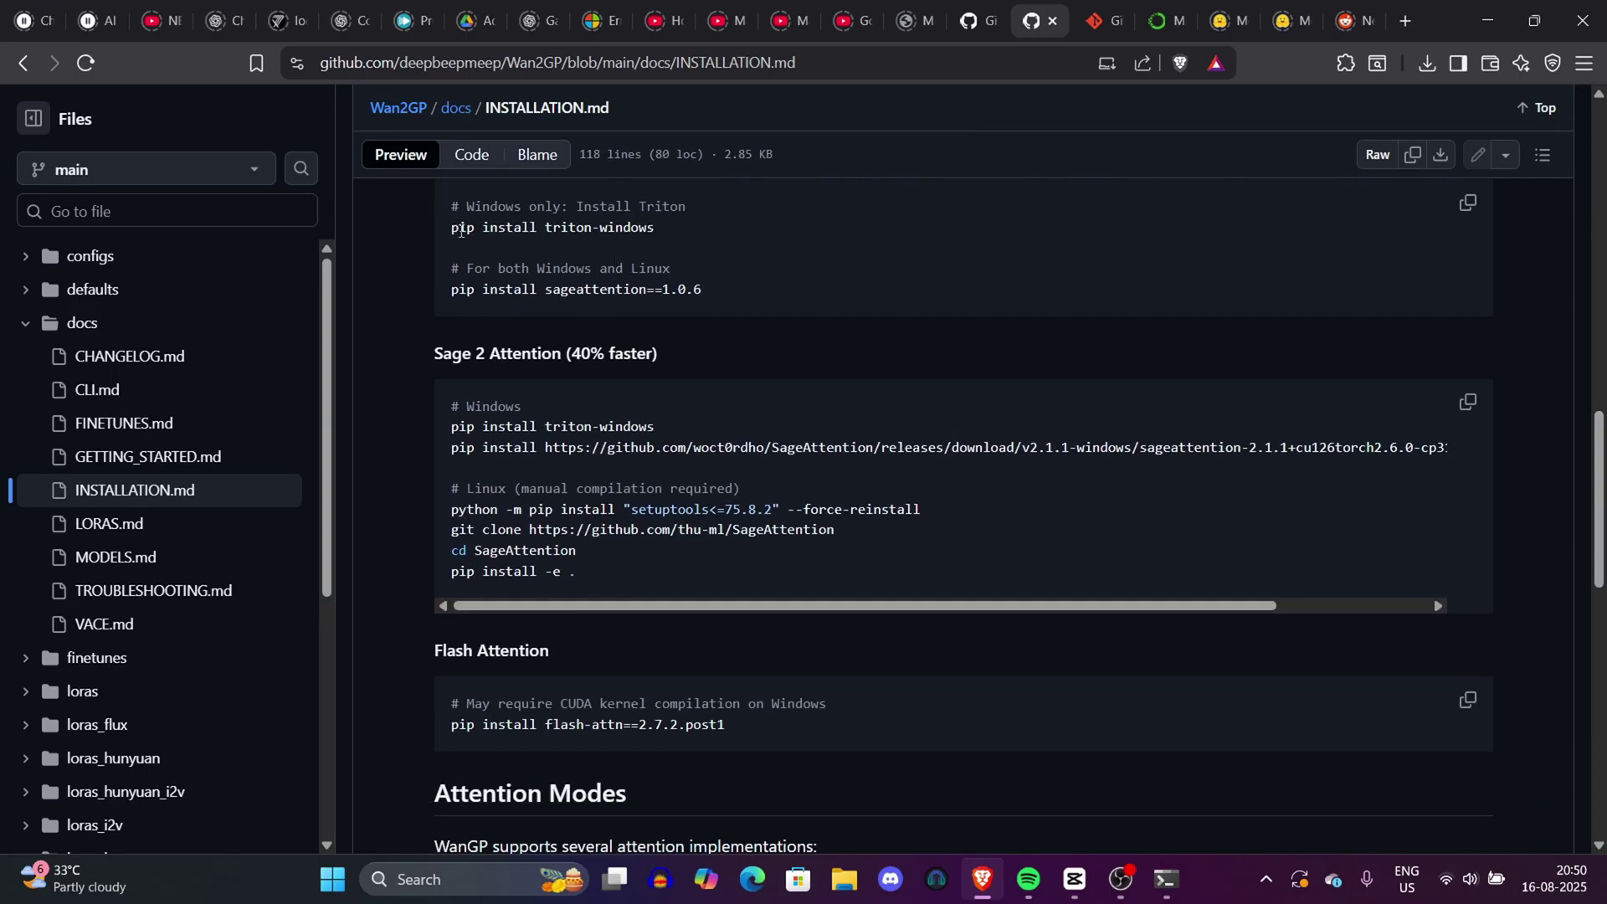
drag(455, 226, 756, 304)
click(756, 304)
drag(450, 419, 667, 519)
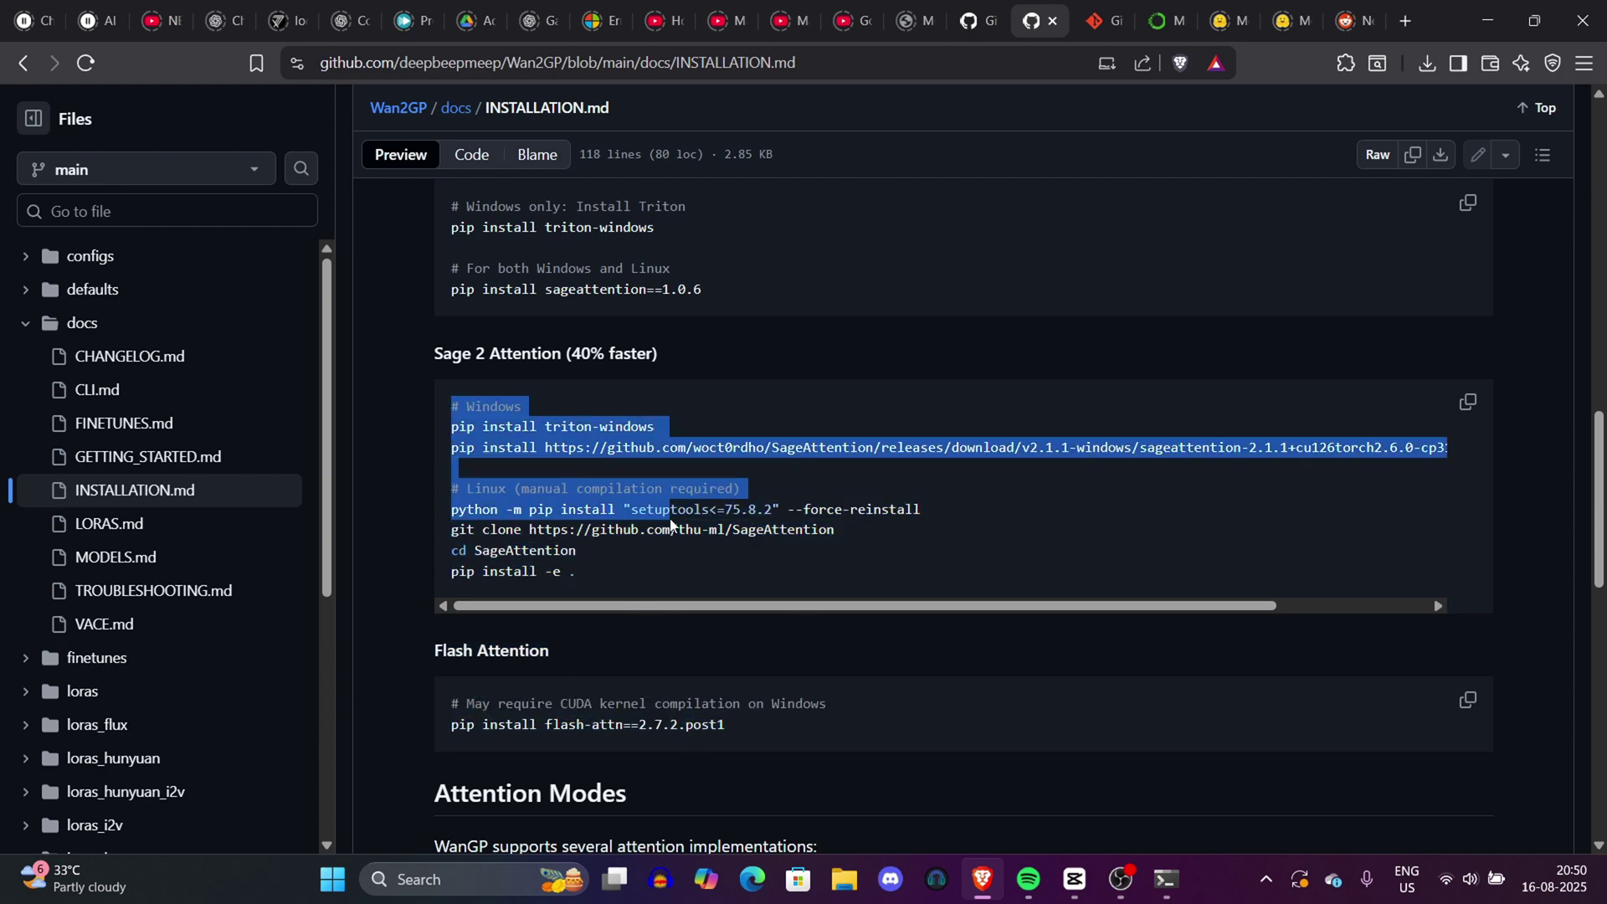
click(668, 519)
drag(1603, 412, 1602, 474)
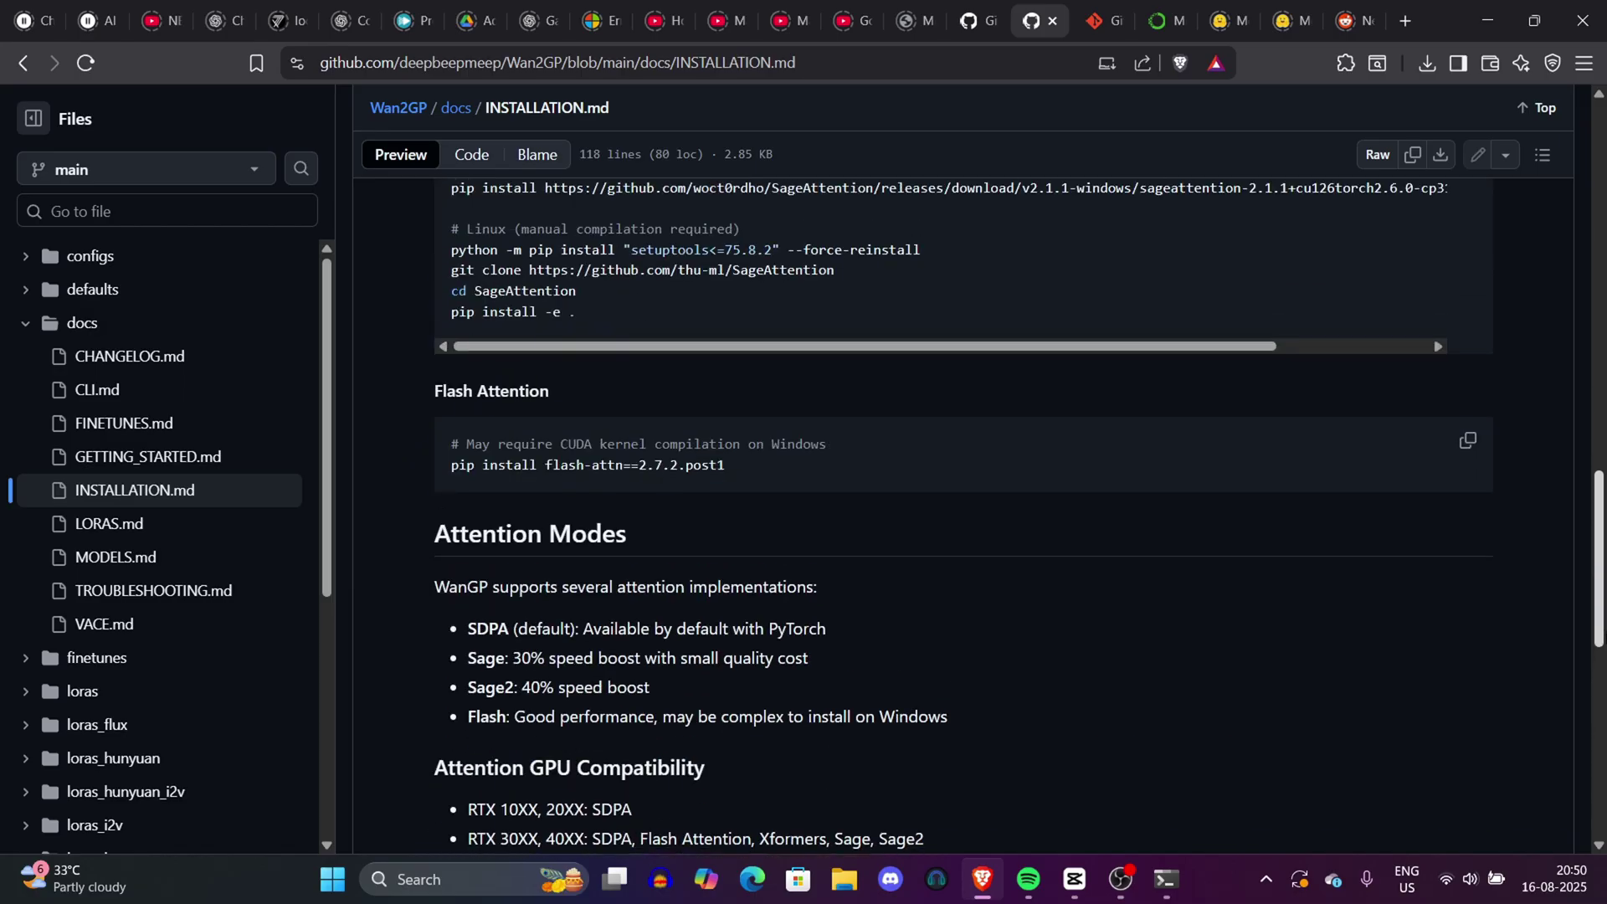
scroll(1545, 653, down, 9)
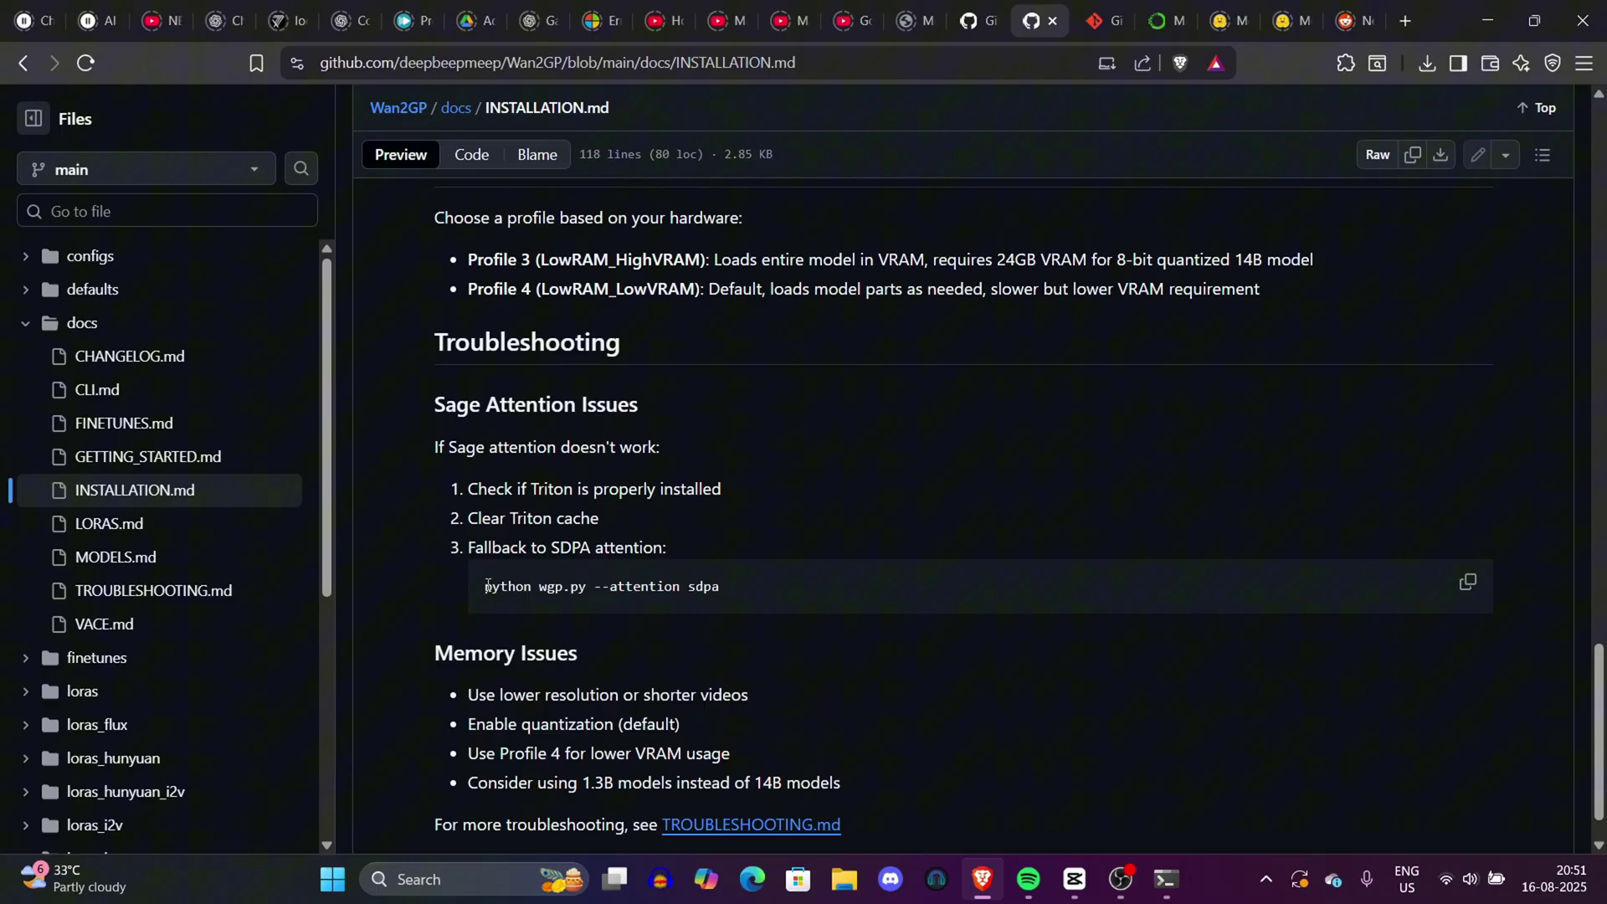
drag(487, 586, 587, 586)
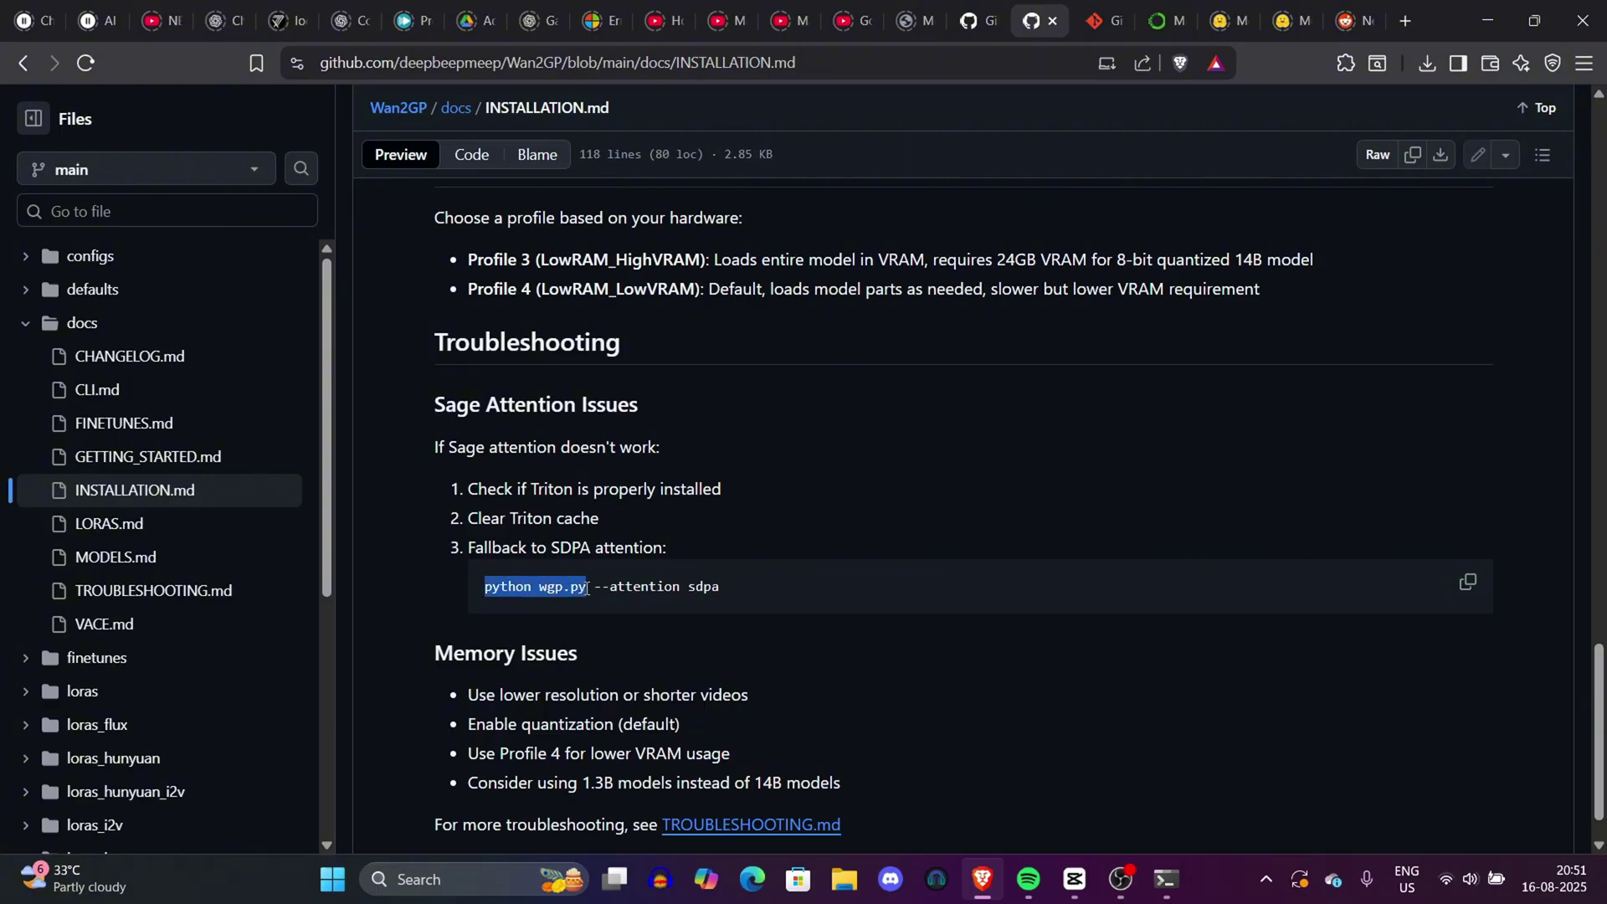
- Discard the pending pip command and launch WanGP with python wgp.py on localhost:7860
click(1155, 876)
key(ctrl+a)
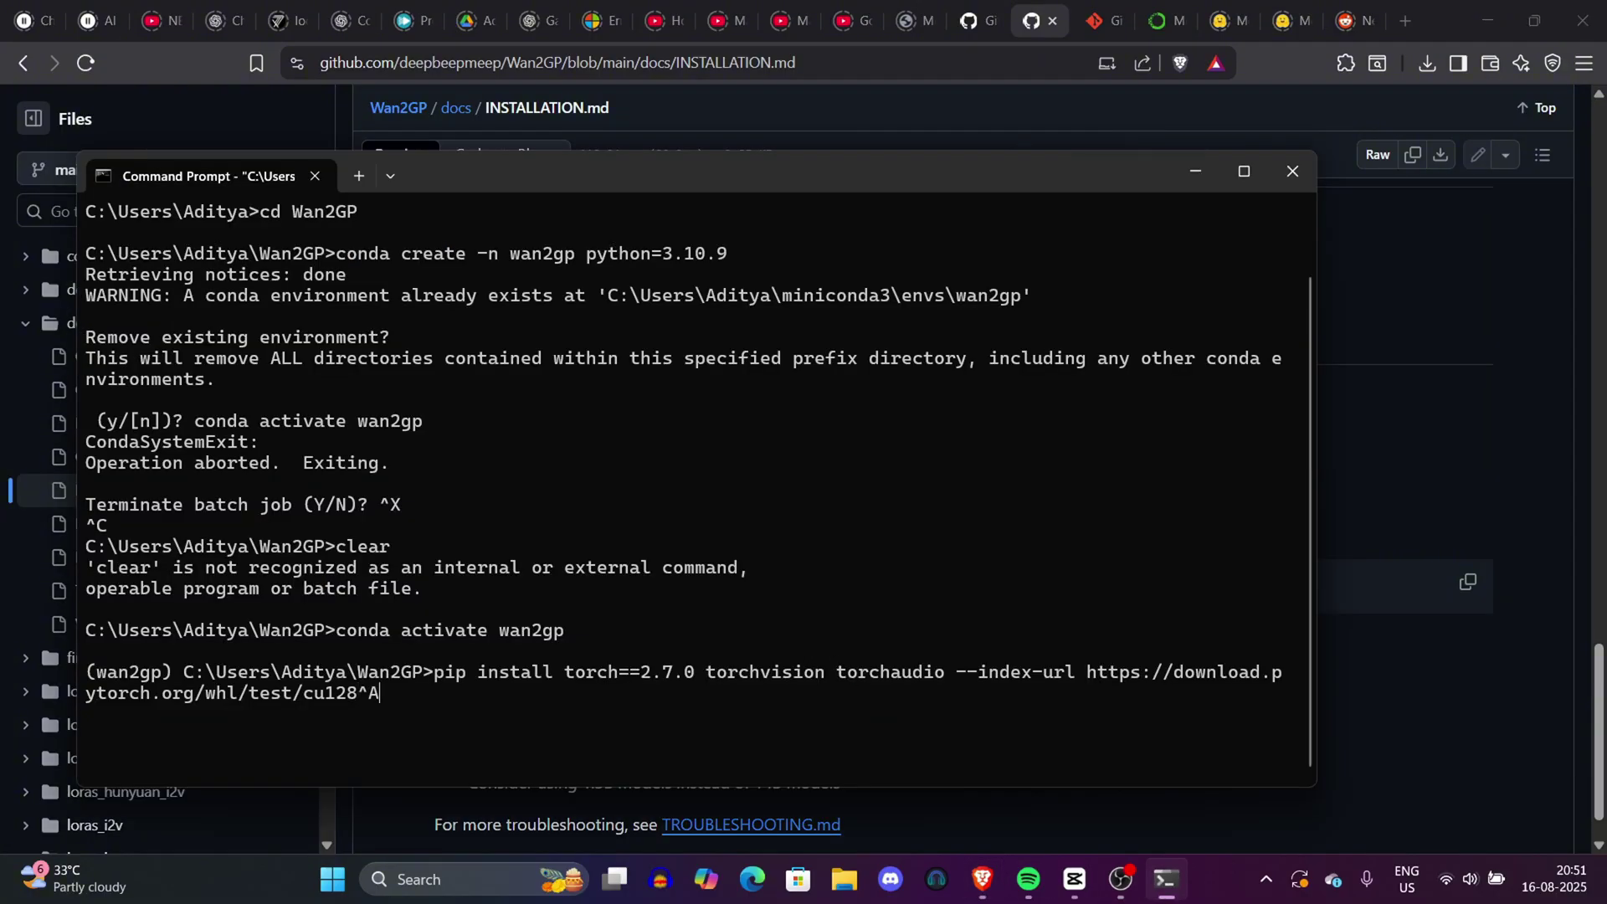
key(ctrl+x)
key(ctrl+z)
key(ctrl+z)
key(Return)
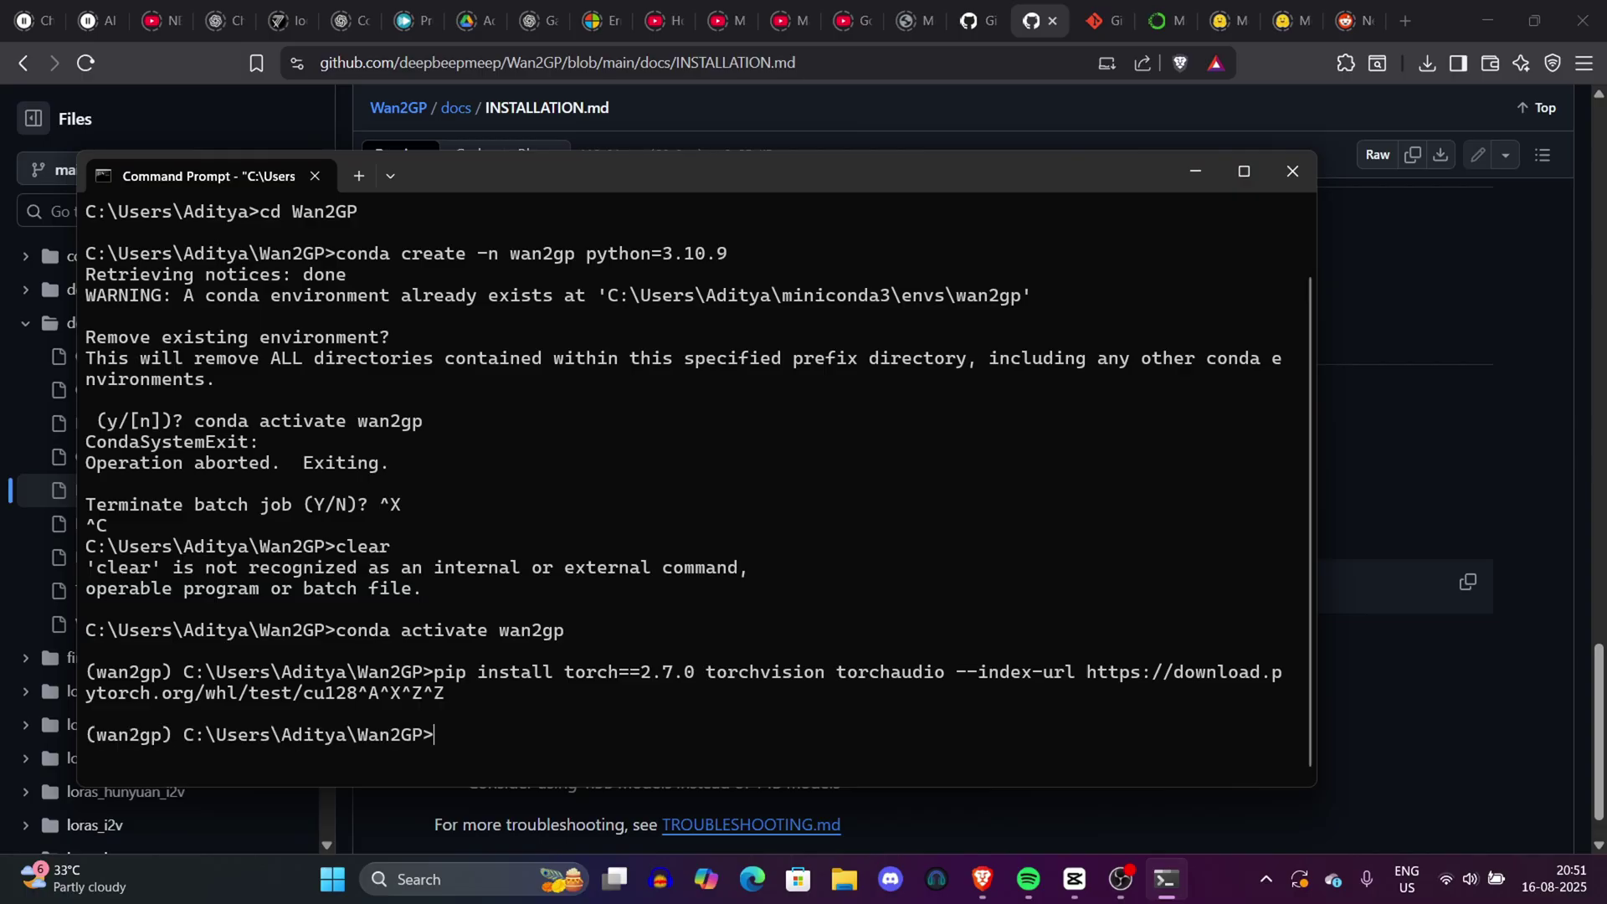
key(ctrl+v)
key(Return)
scroll(706, 698, up, 5)
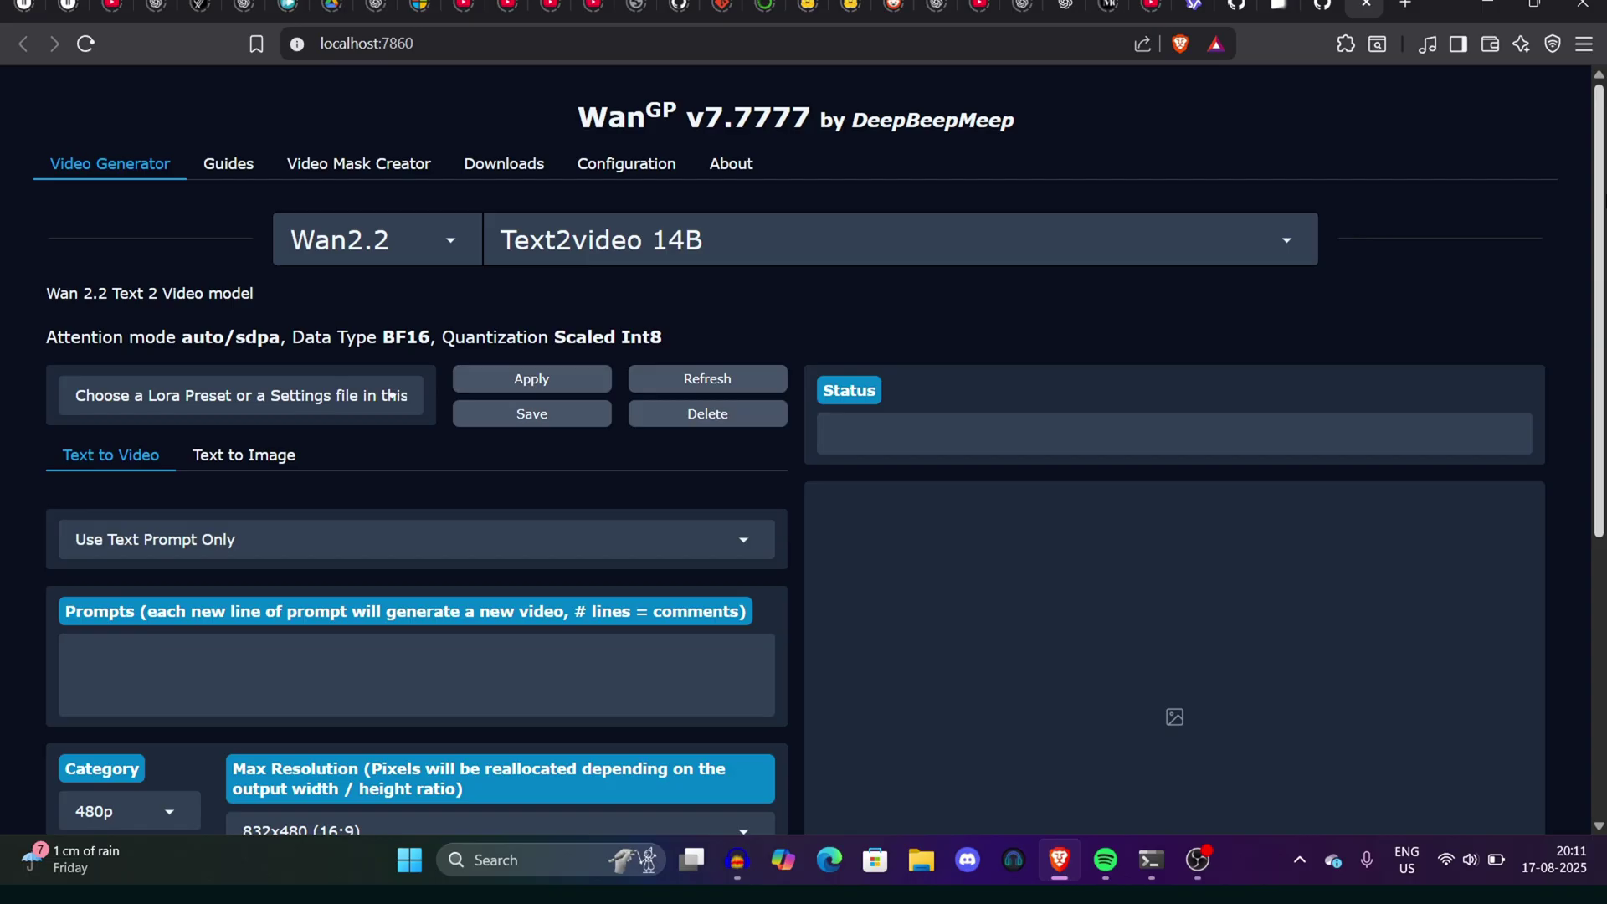
- Keep Wan2.2 as the model family and select its Text2video 14B model
scroll(391, 395, down, 6)
scroll(391, 395, up, 6)
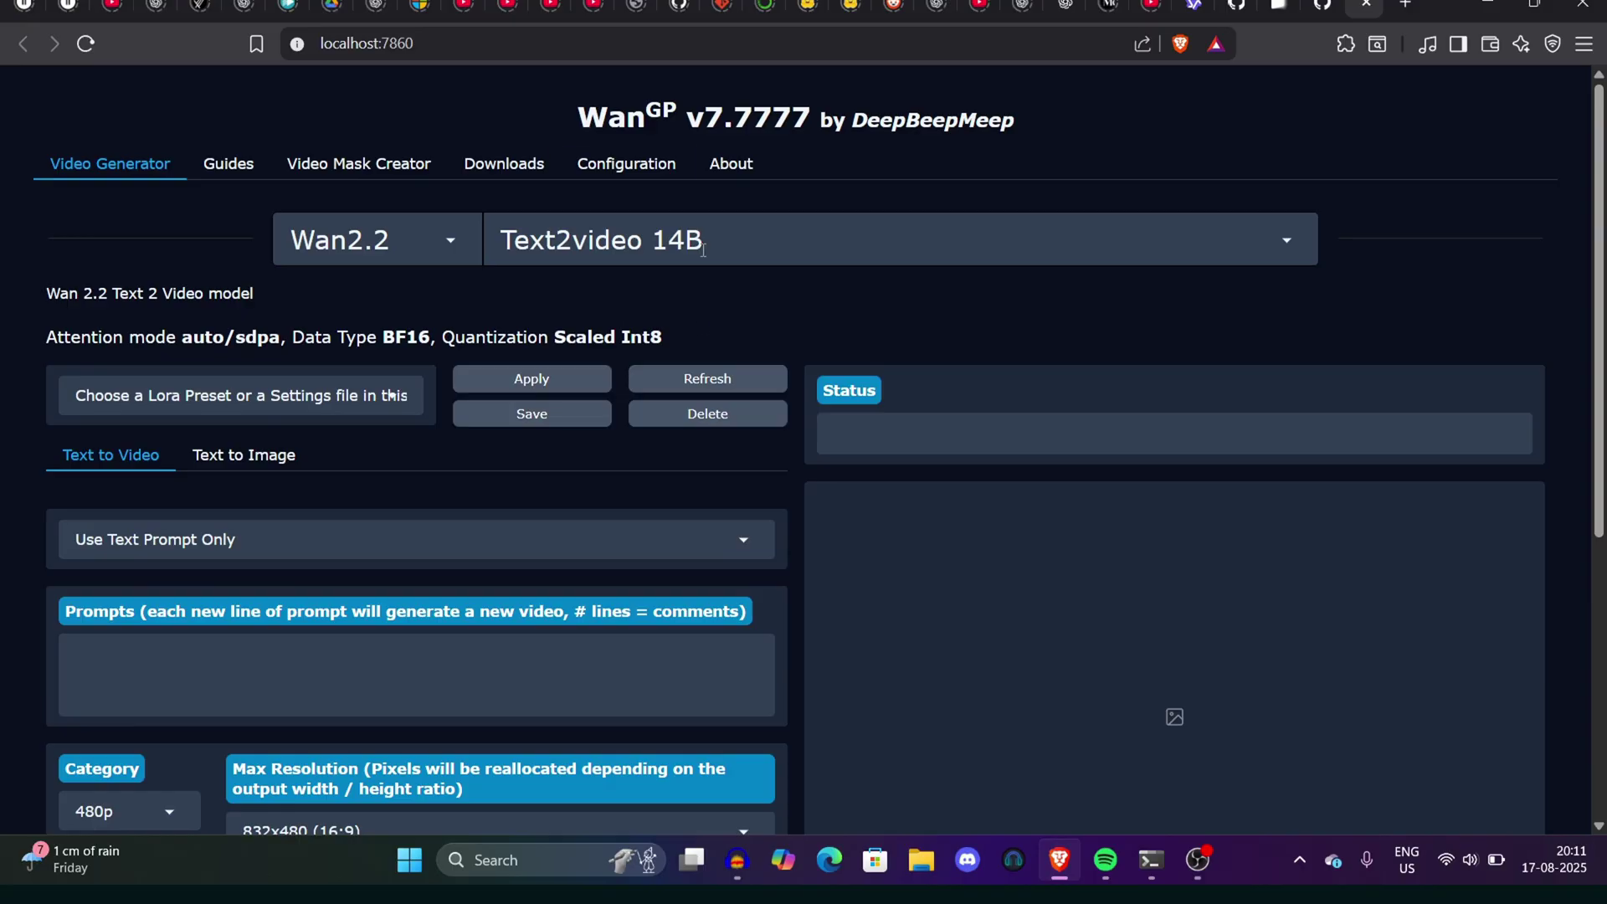
click(359, 251)
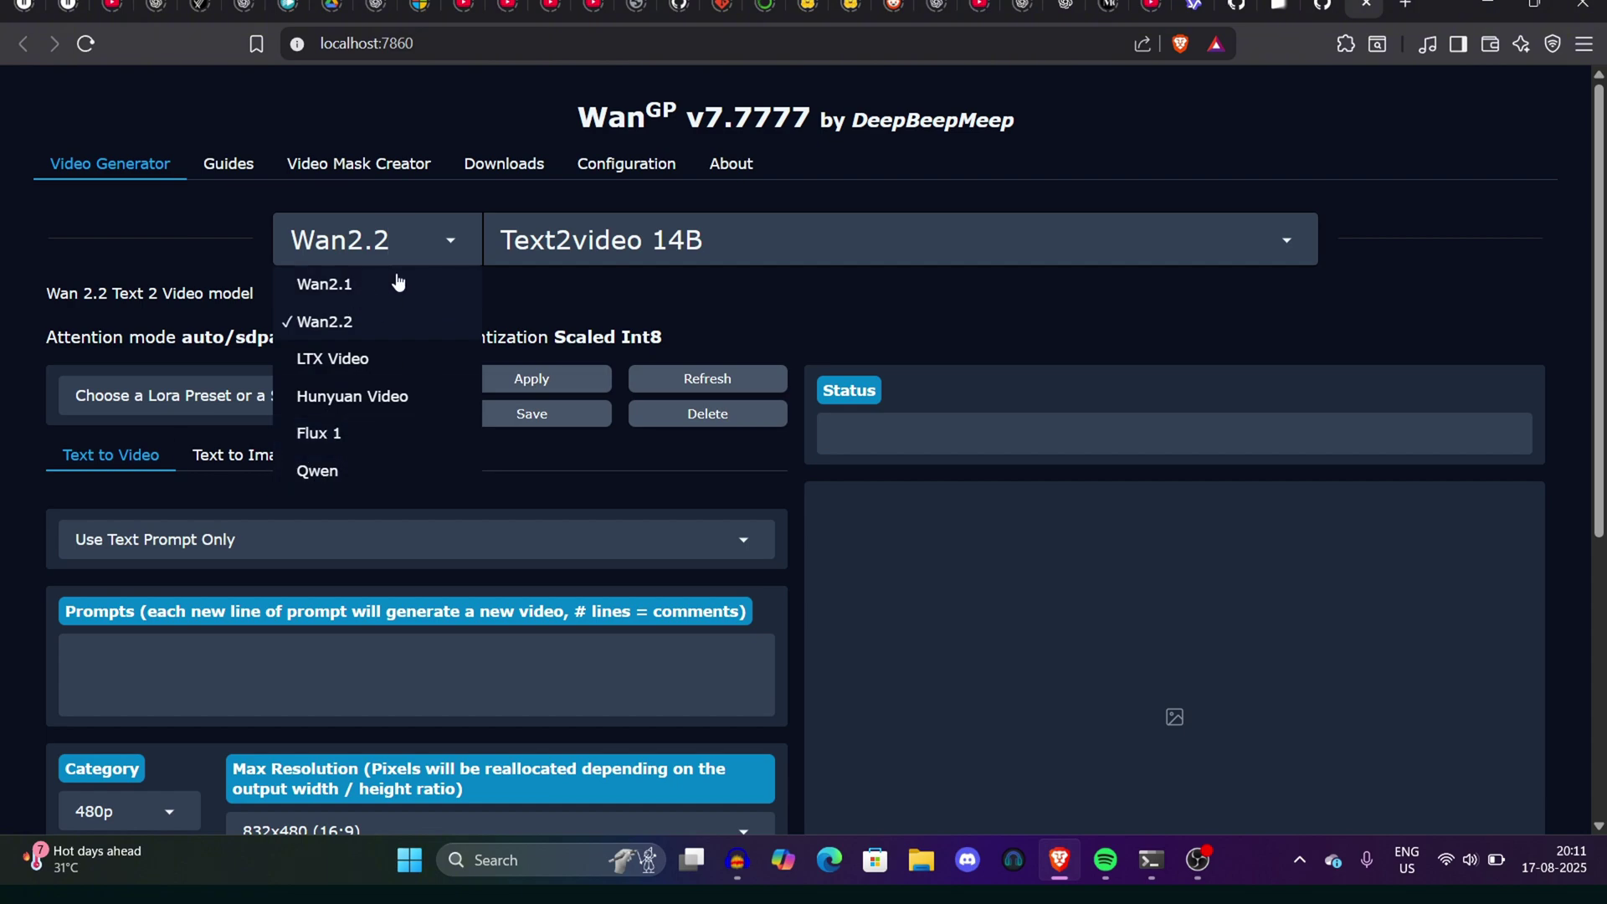
click(388, 322)
click(674, 239)
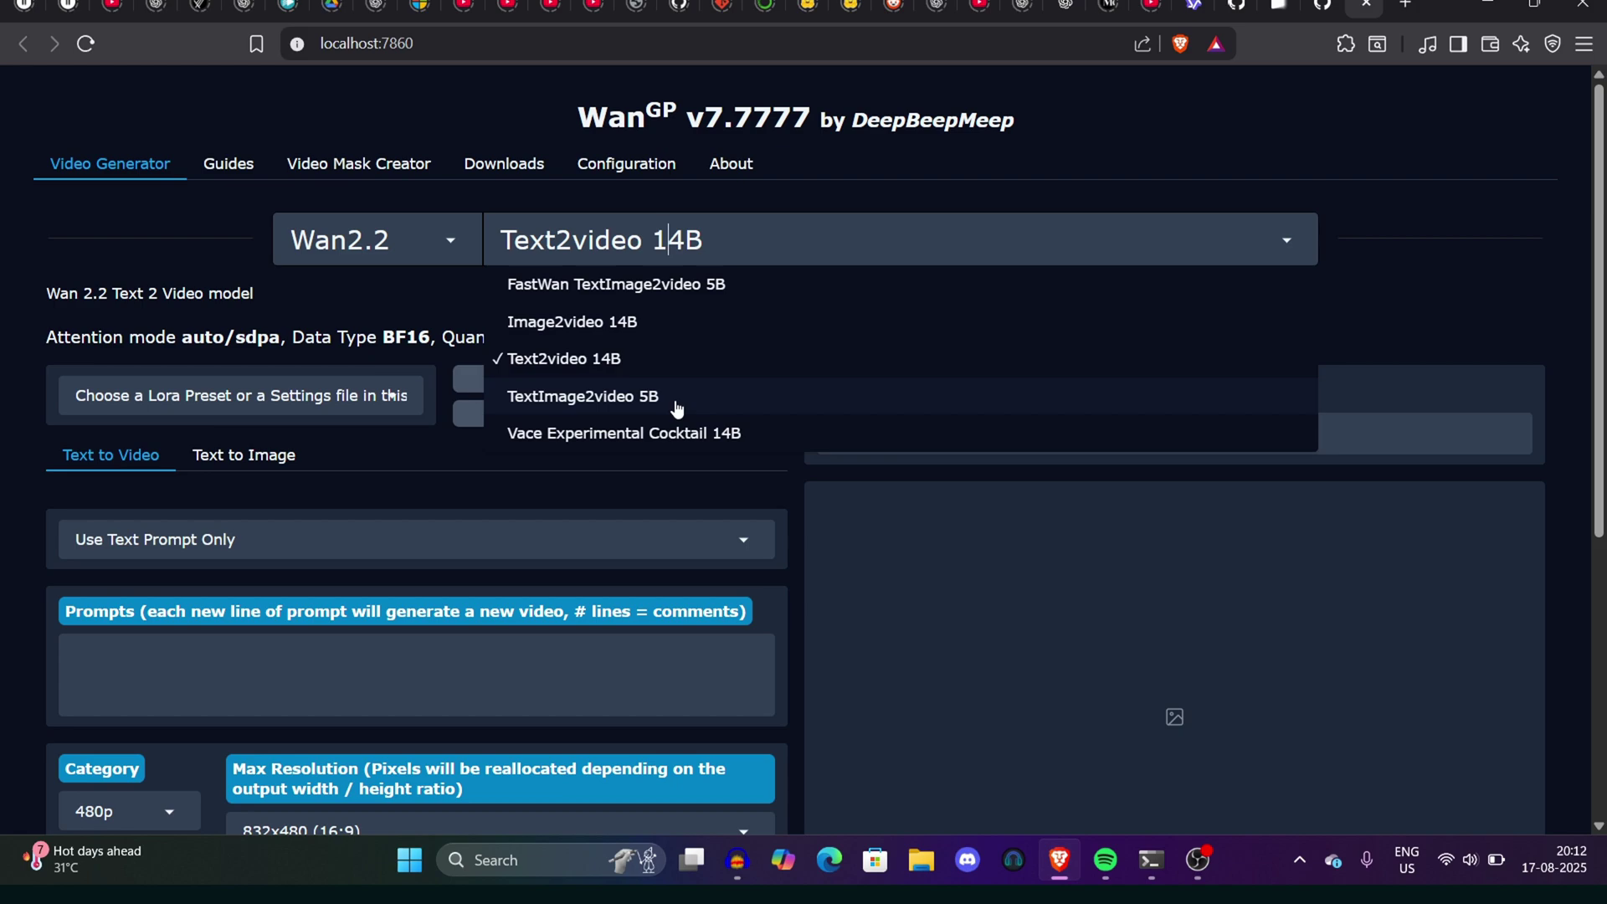
click(629, 360)
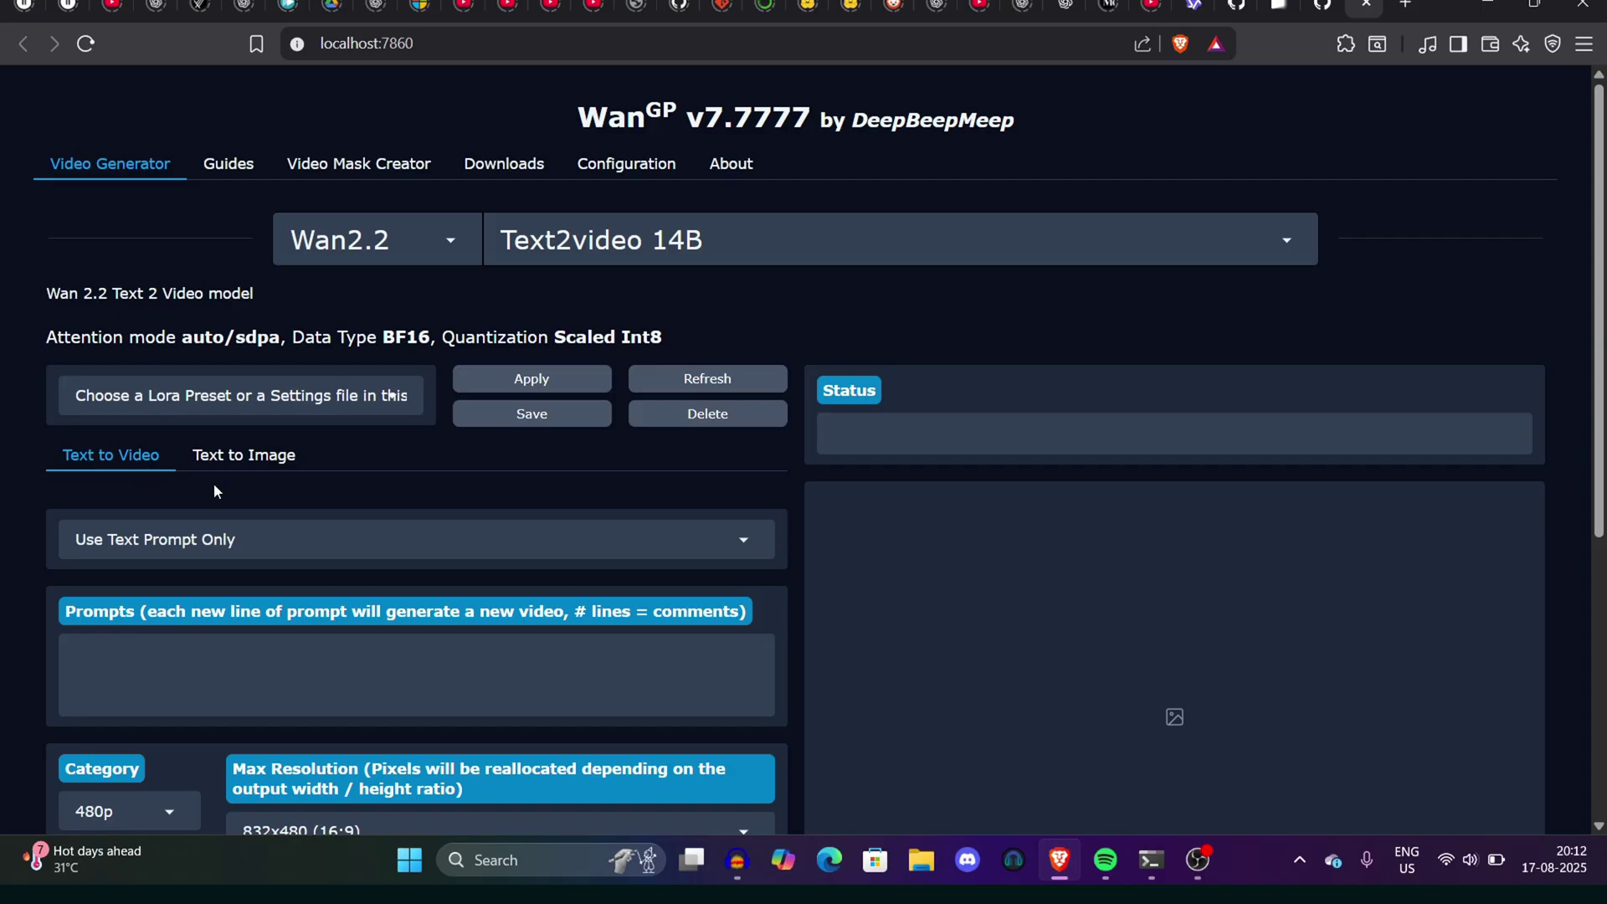
- Stay in Text to Video mode with text prompt only as the input mode
click(242, 465)
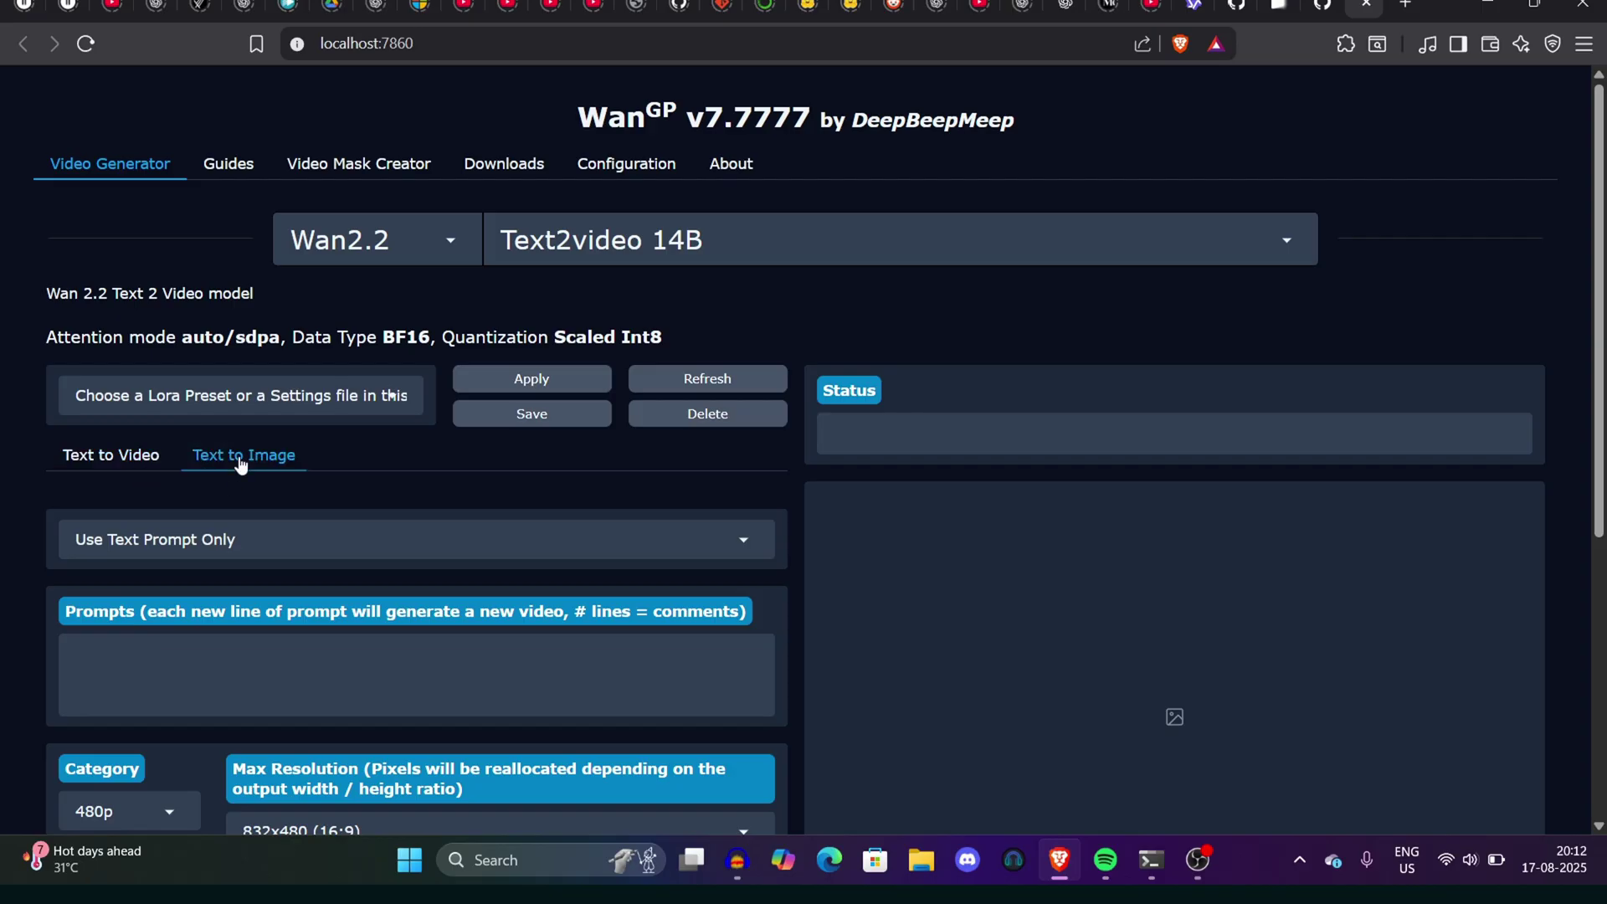
click(111, 454)
scroll(787, 193, down, 3)
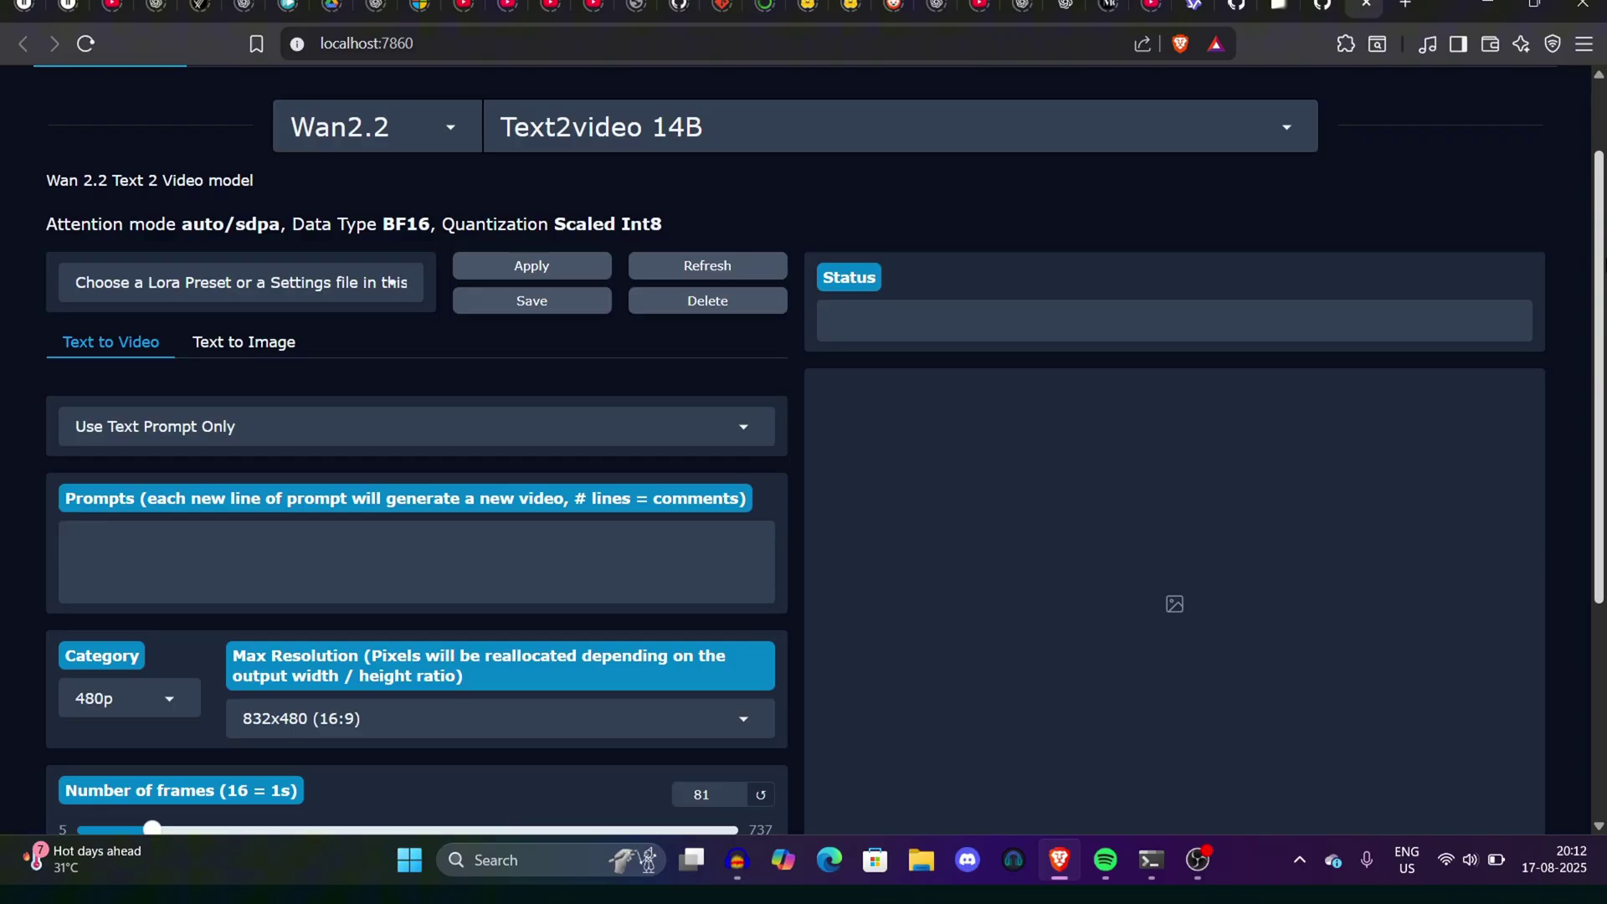
click(770, 276)
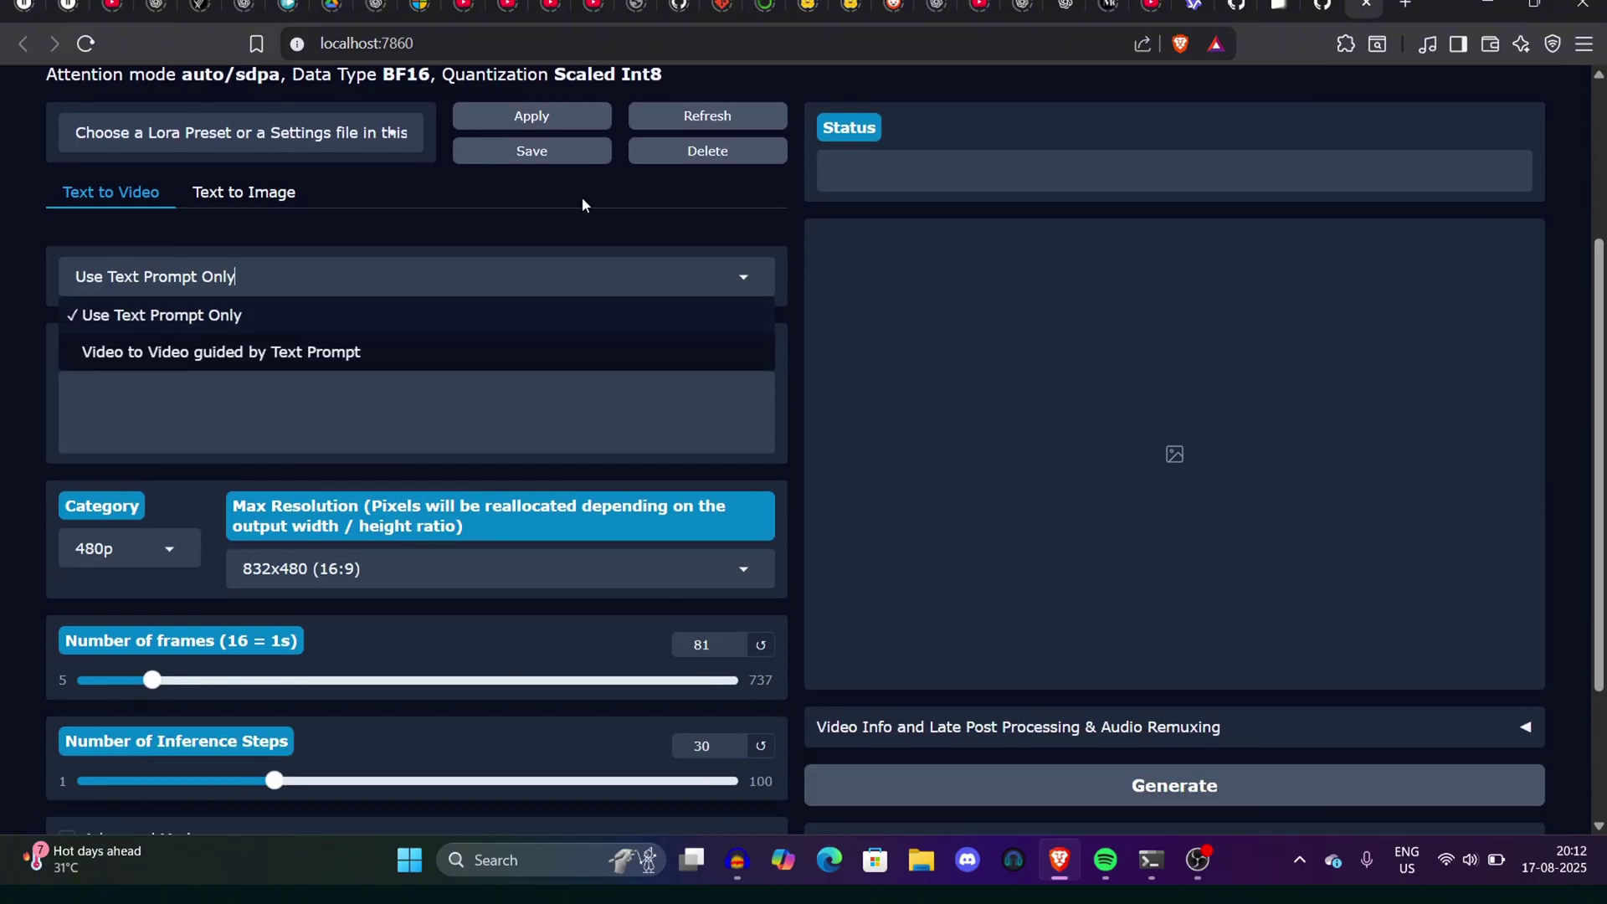
click(3, 372)
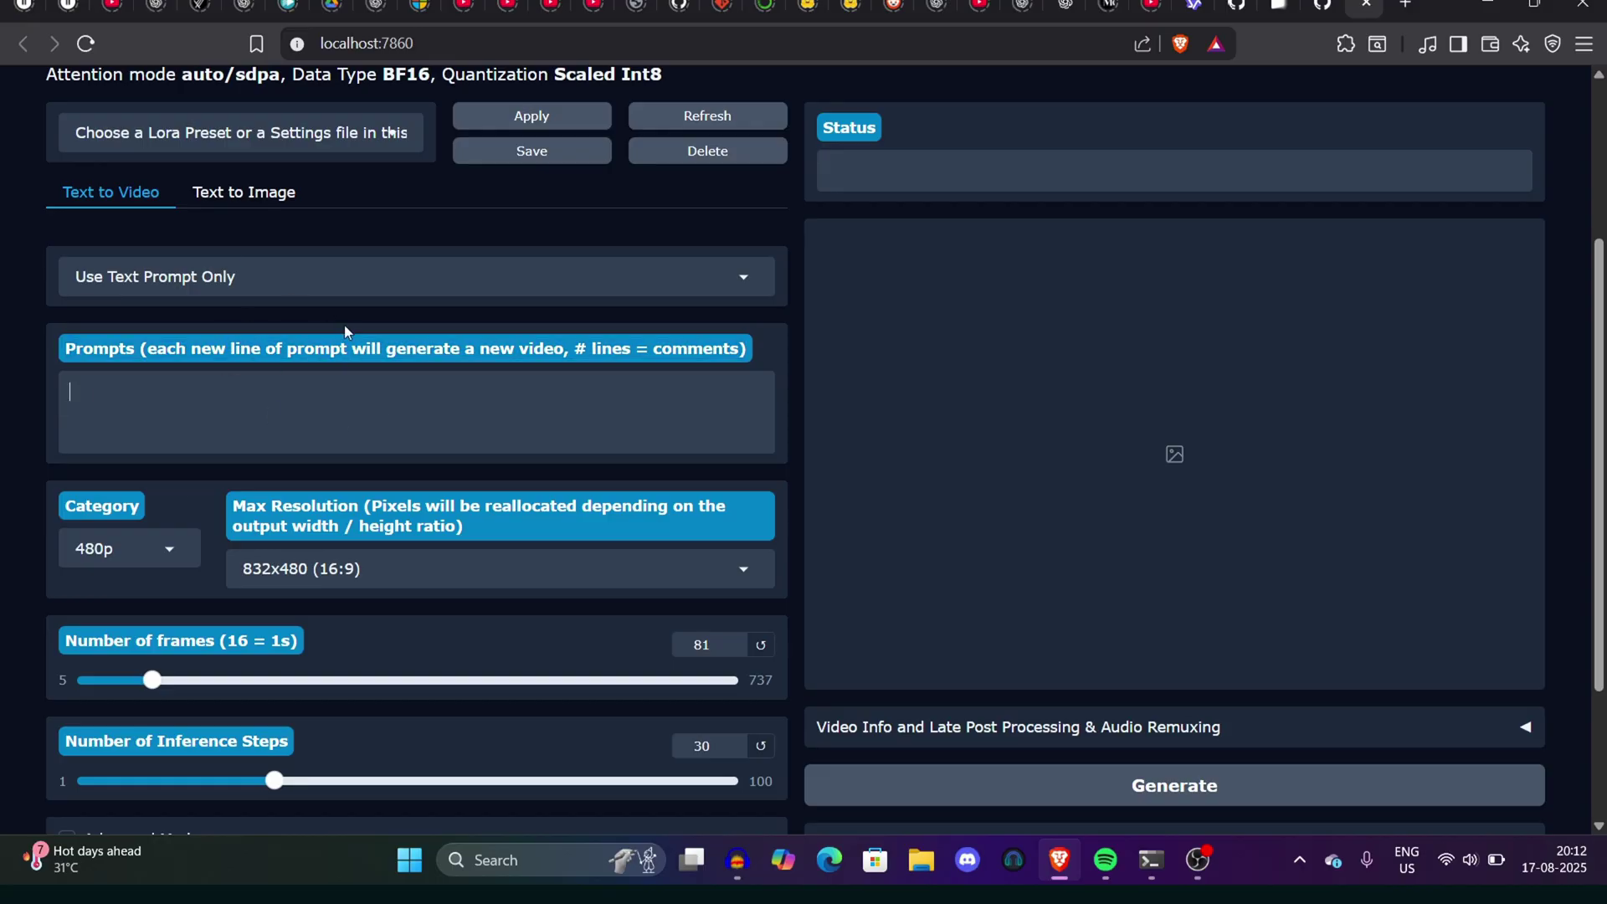
- Set the output Category to 720p and keep the 1280x720 (16:9) resolution
click(158, 552)
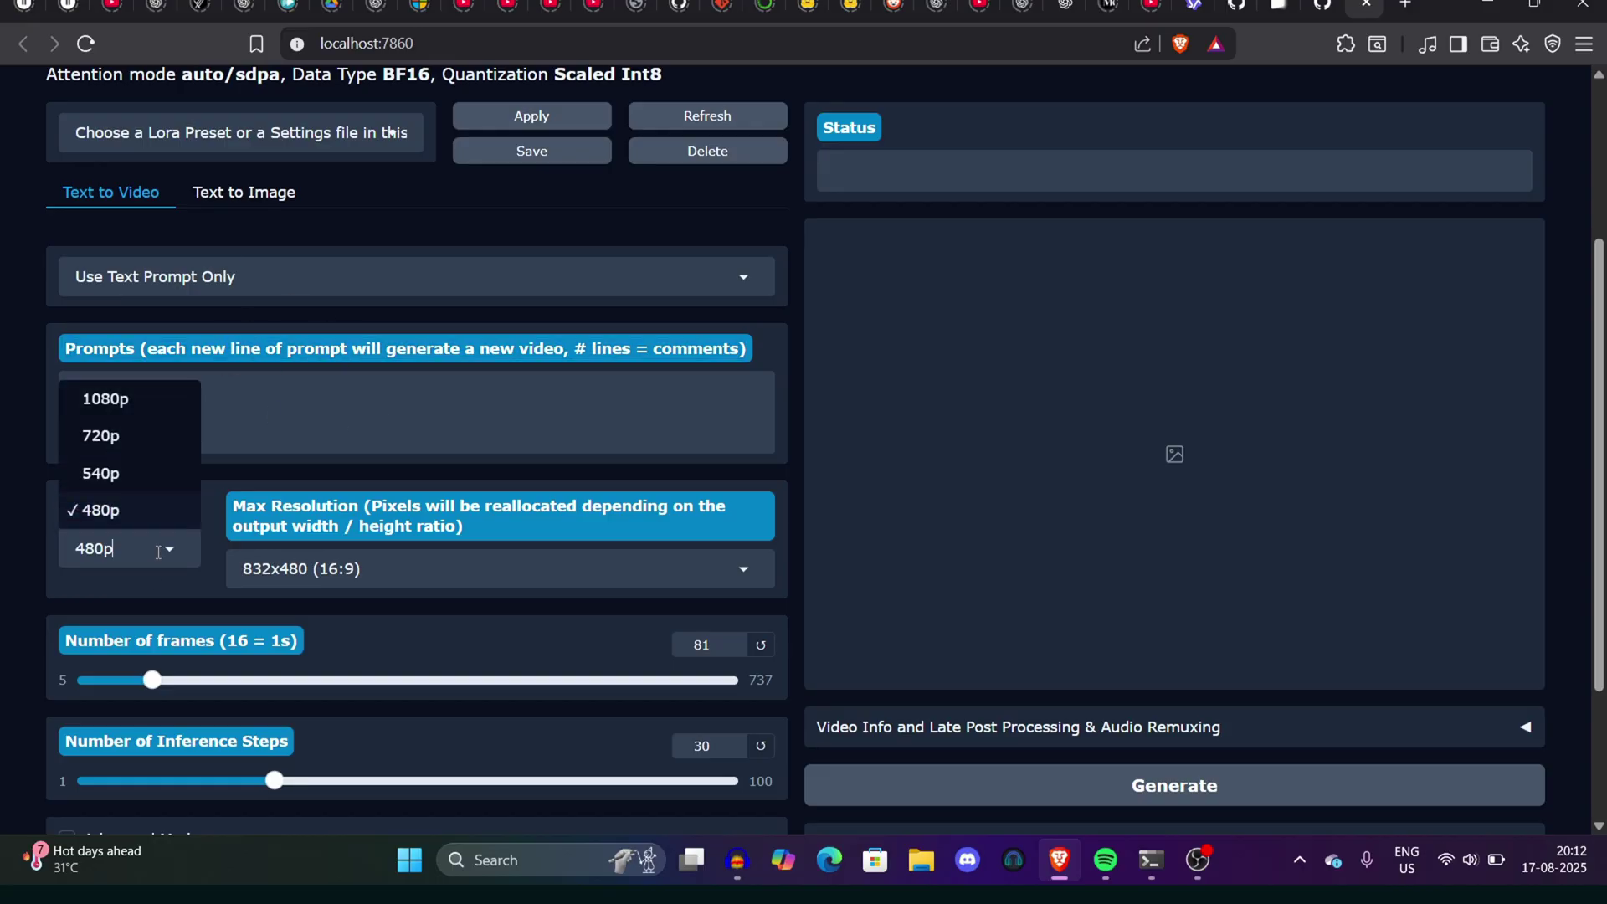
click(108, 432)
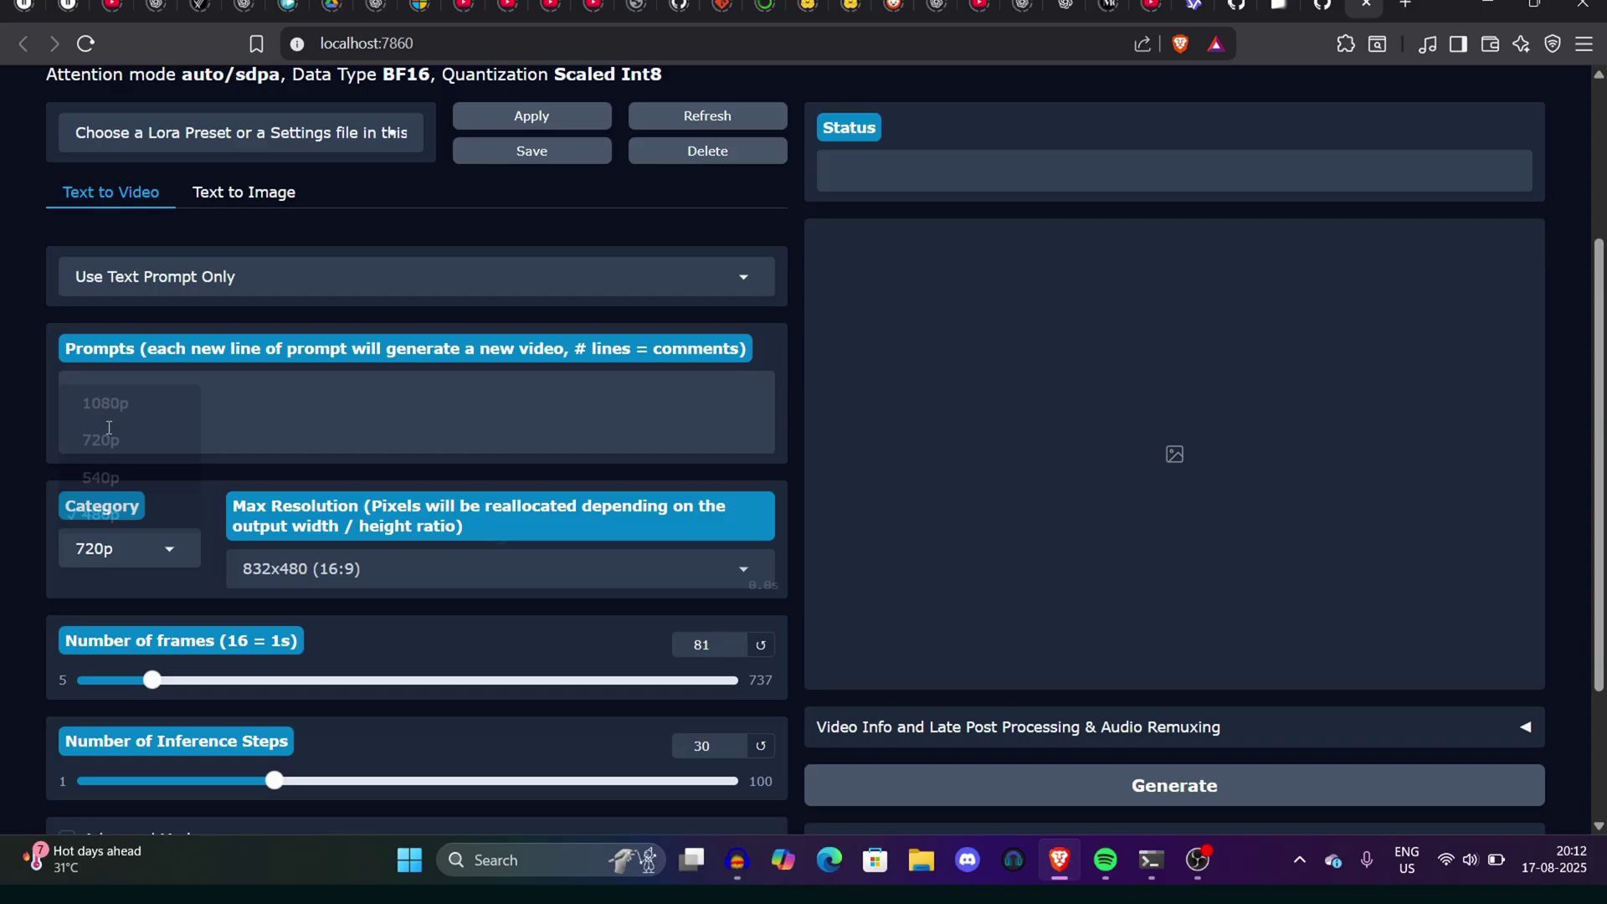
click(298, 568)
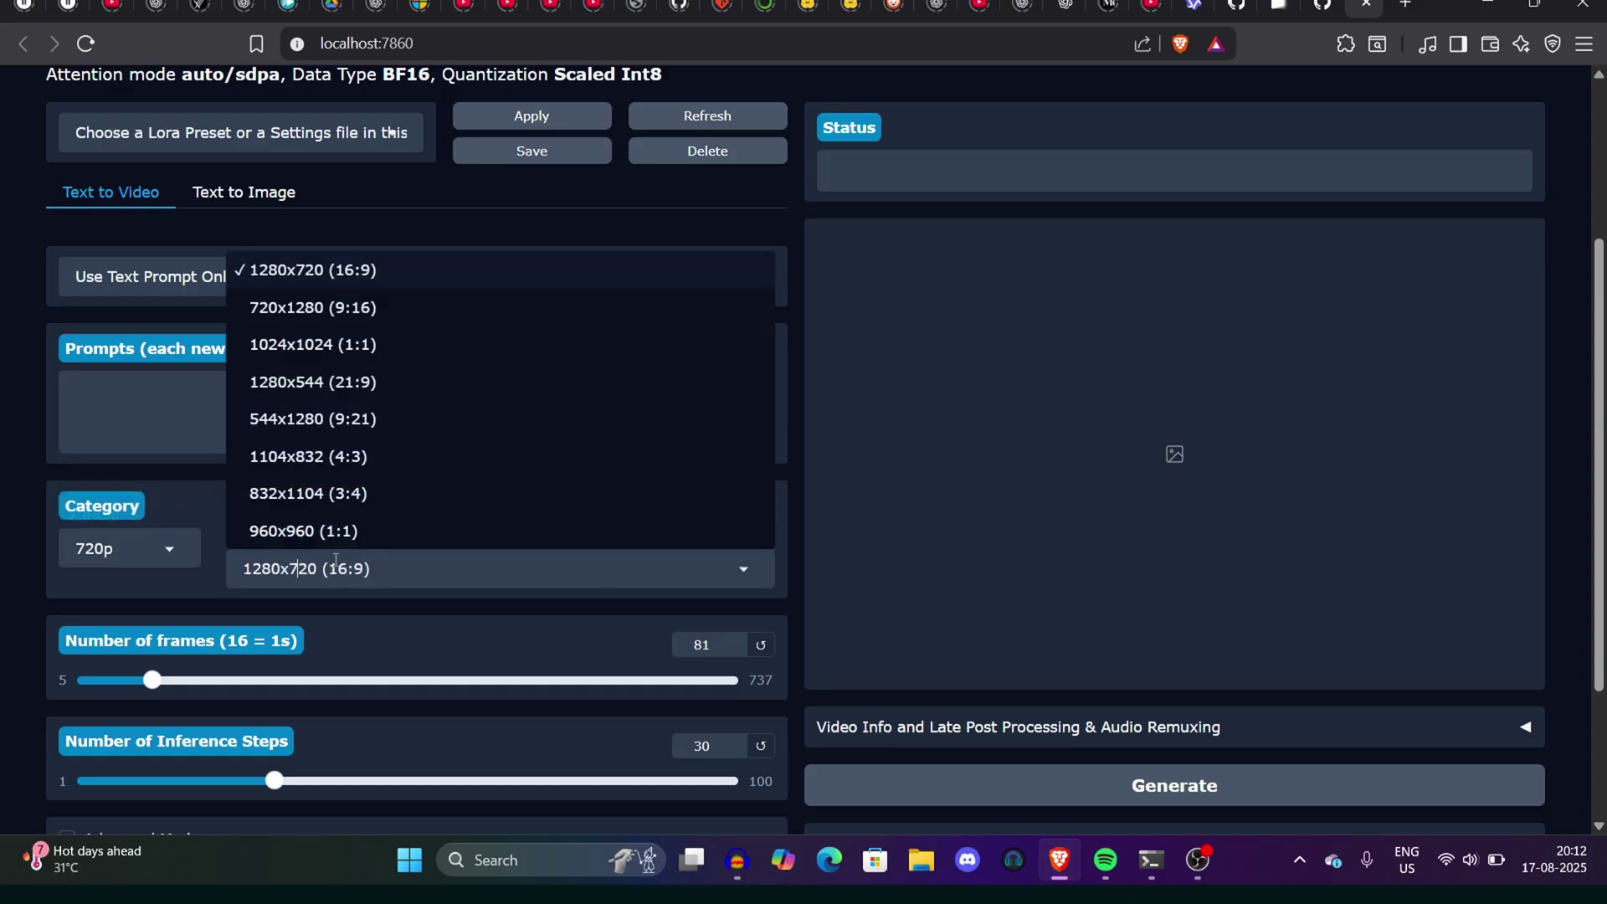
click(446, 273)
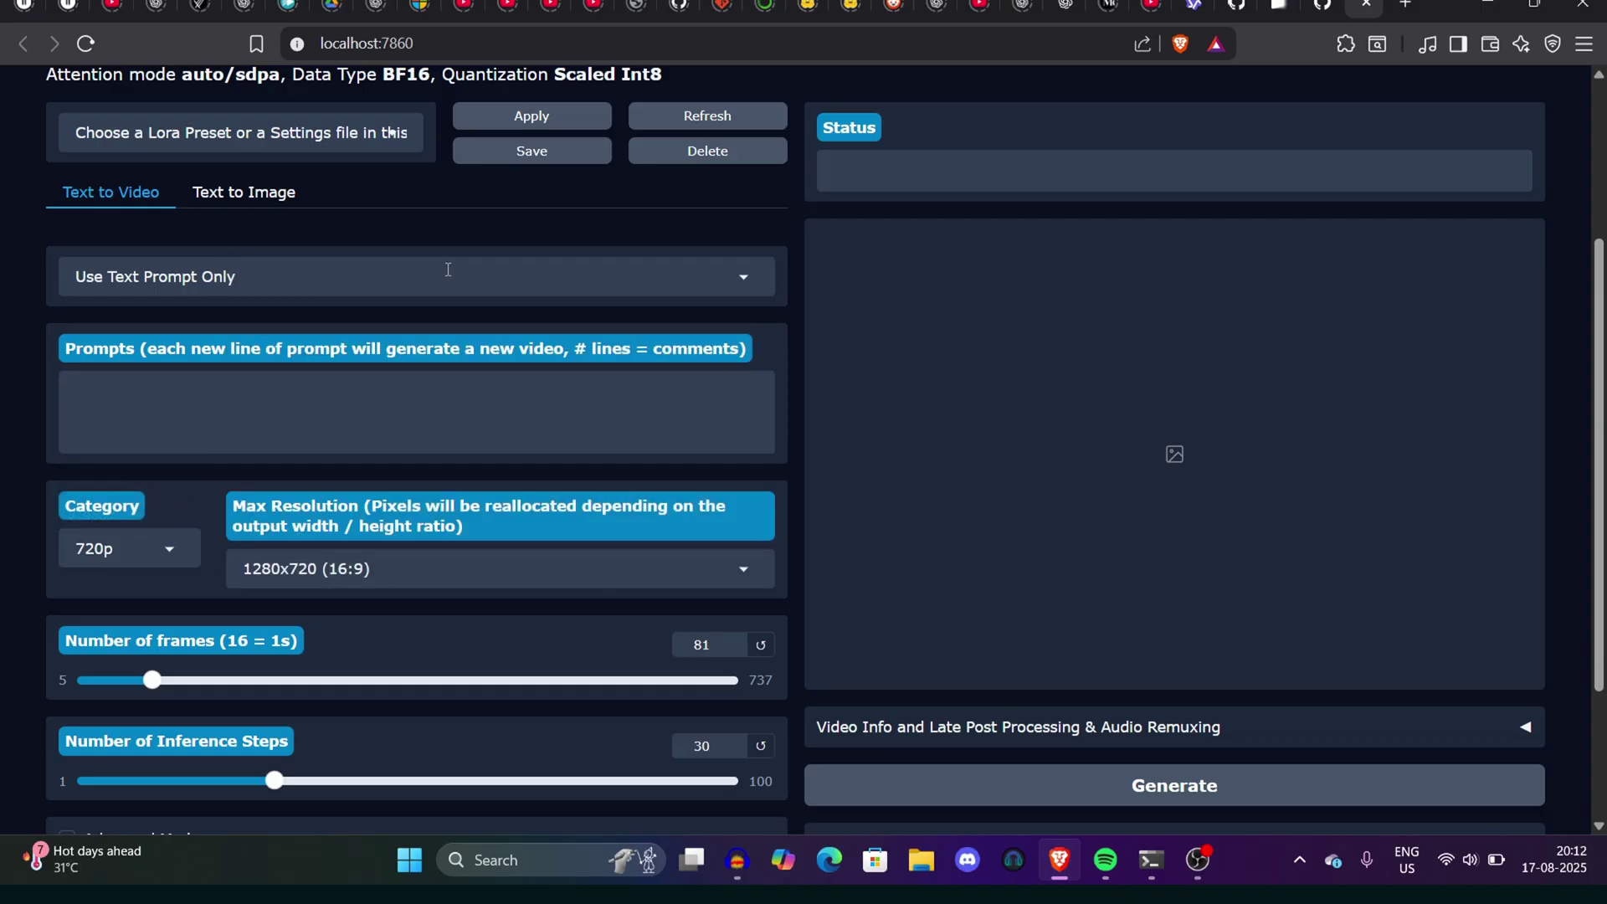
scroll(1568, 252, down, 3)
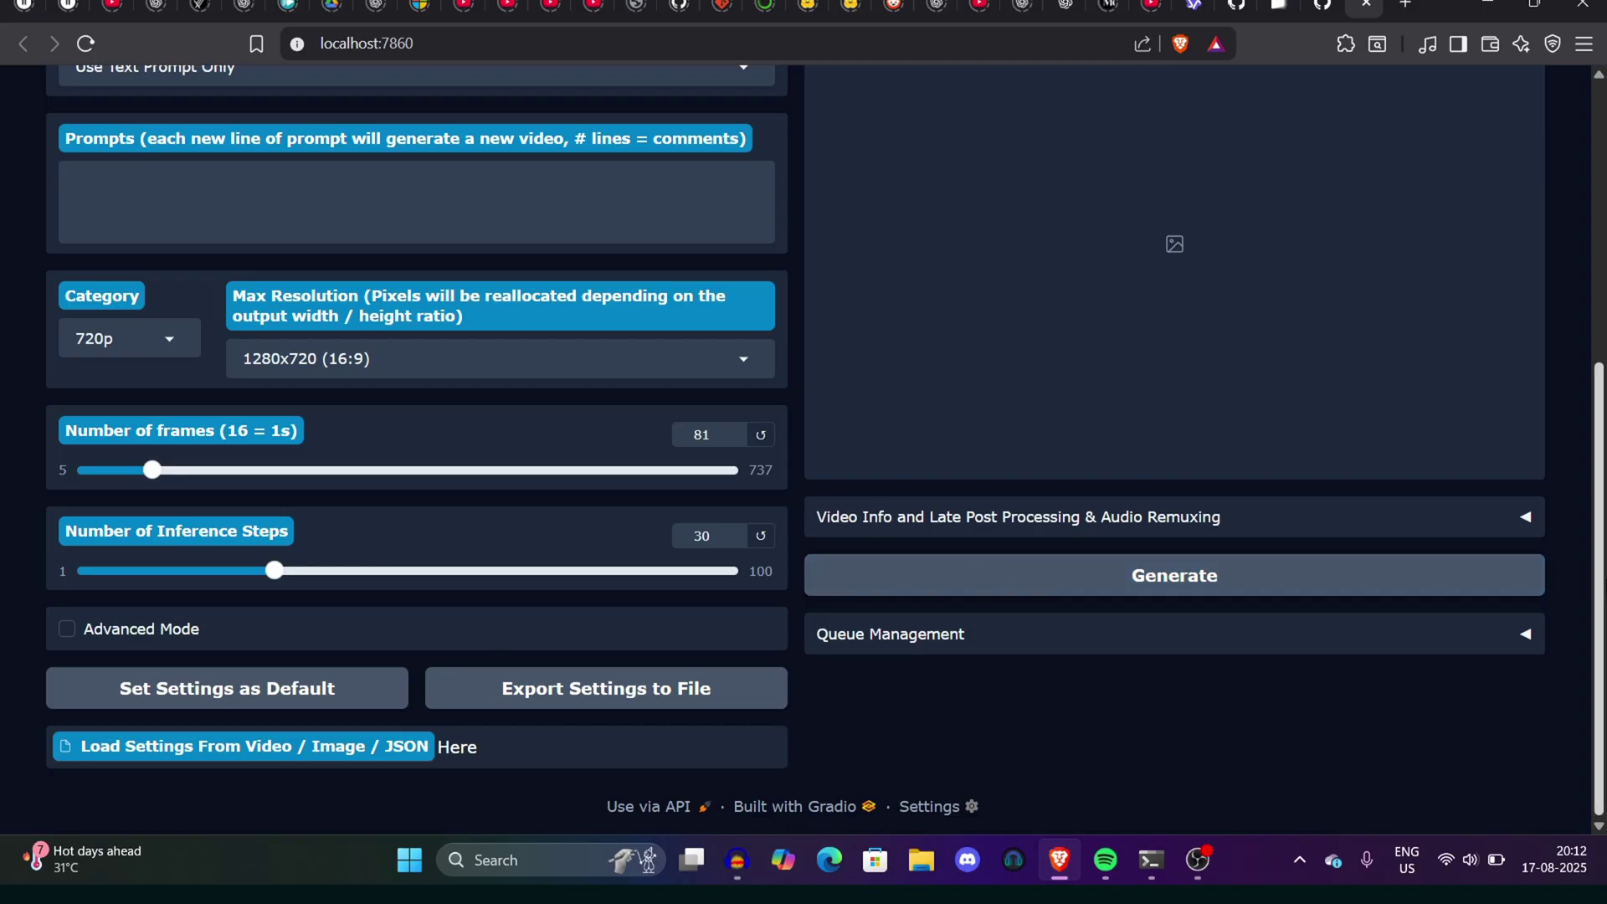
drag(1603, 576, 1599, 298)
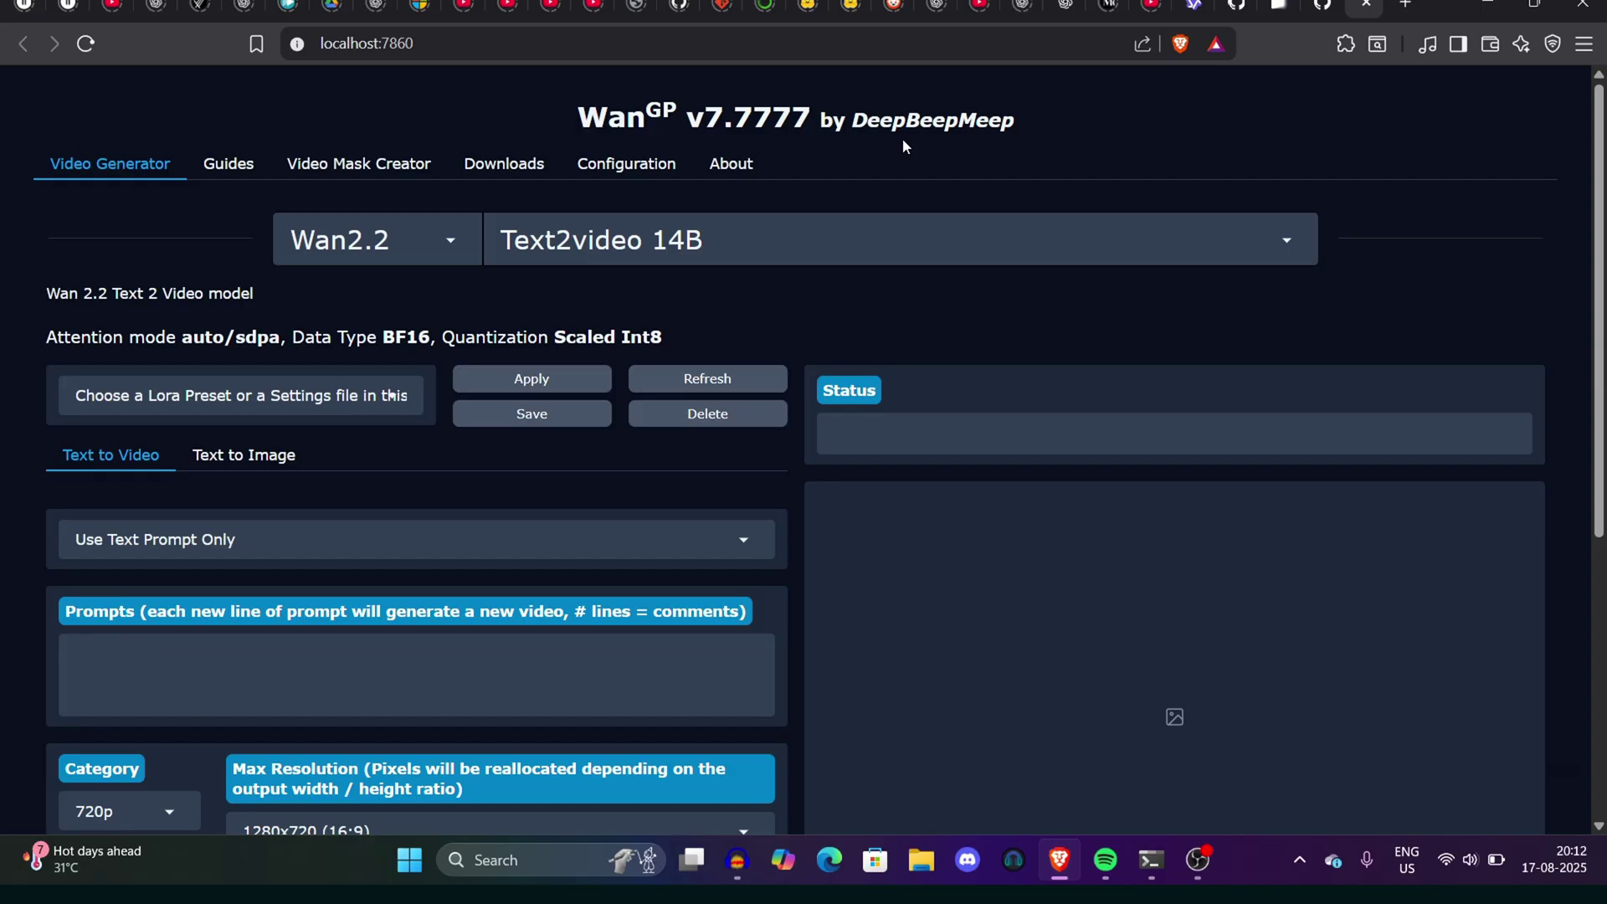
- Paste the castaway prompt: a gaunt man clinging to a wooden plank on an overcast ocean
click(523, 670)
text(Close-up shot transitioning to wide shot, daylight, overcast lighting, cool colors, desaturated tones. A single man clings to a battered wooden plank adrift on the vast ocean. His face fills the frame — gaunt, soaked, with dark stubble and weary eyes reflecting despair. The camera slowly zooms out, revealing his body half-submerged in seawater, arms tightly gripping the plank. As the view widens, the surrounding sea stretches endlessly — grayish-blue waves rolling under a cloudy sky, the horizon barely visible. No other land or objects are in sight, only the rough water merging with the misty atmosphere.)
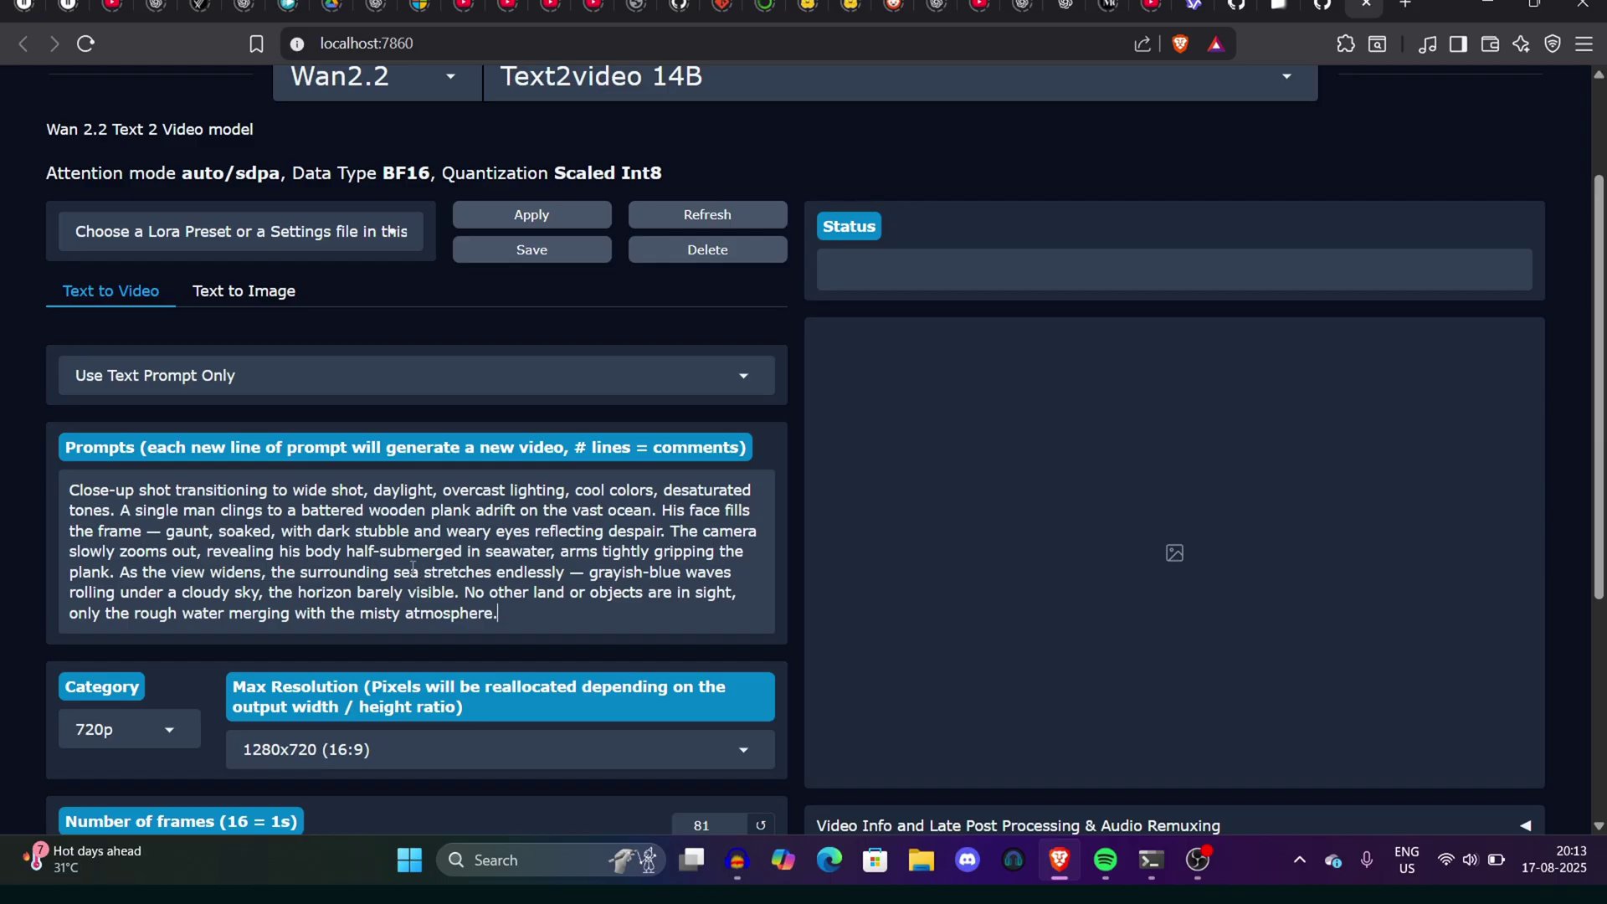
click(454, 610)
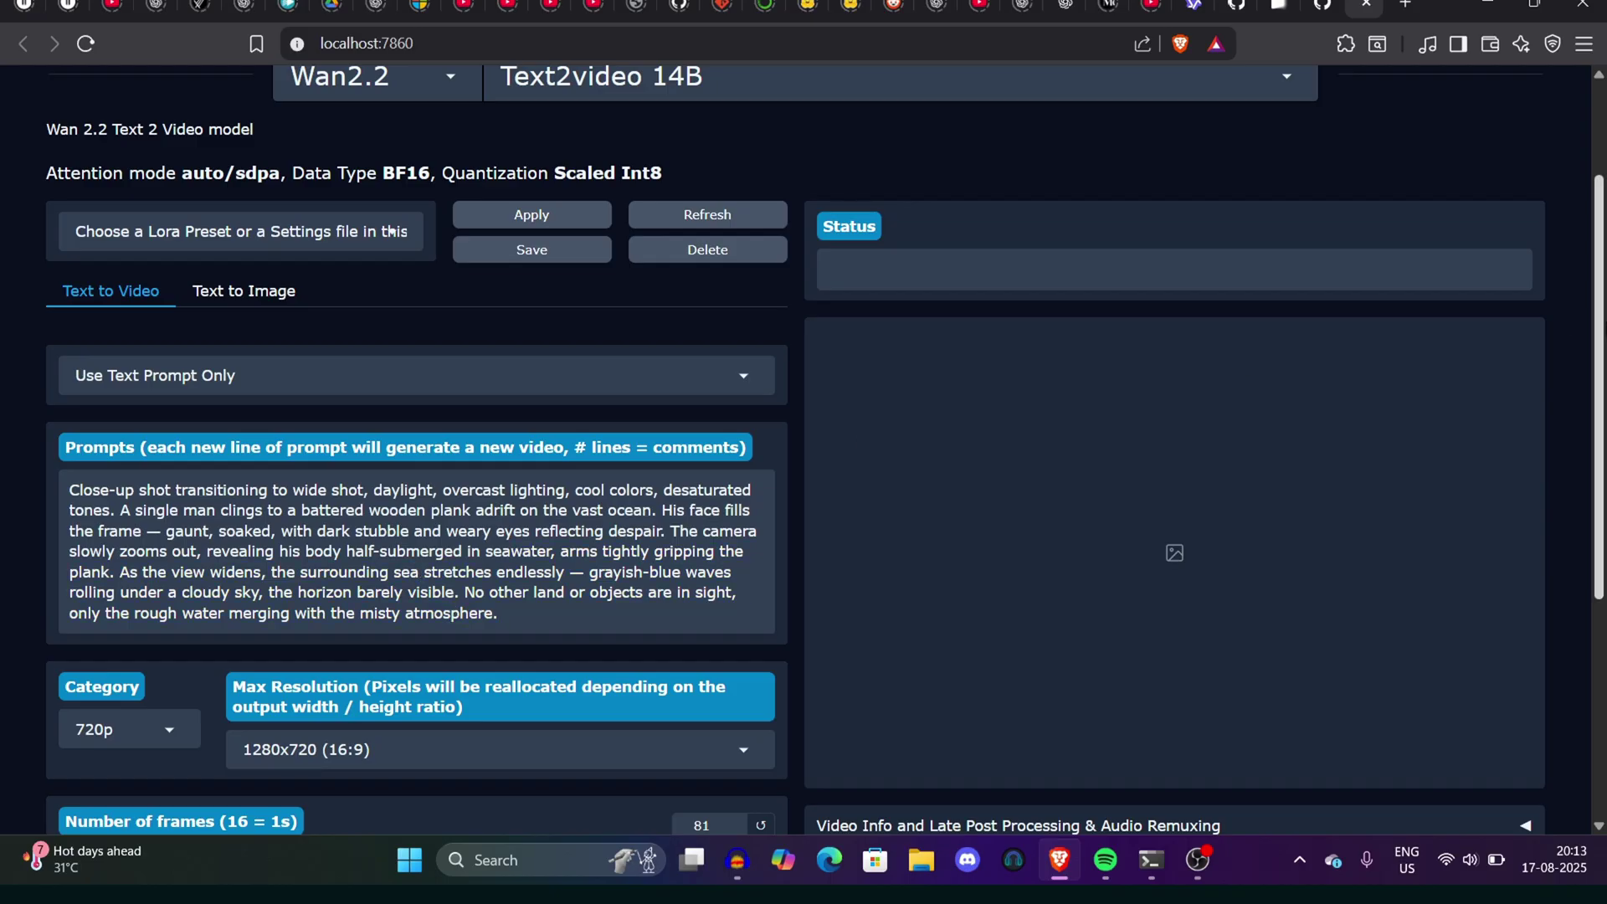
scroll(1559, 633, down, 5)
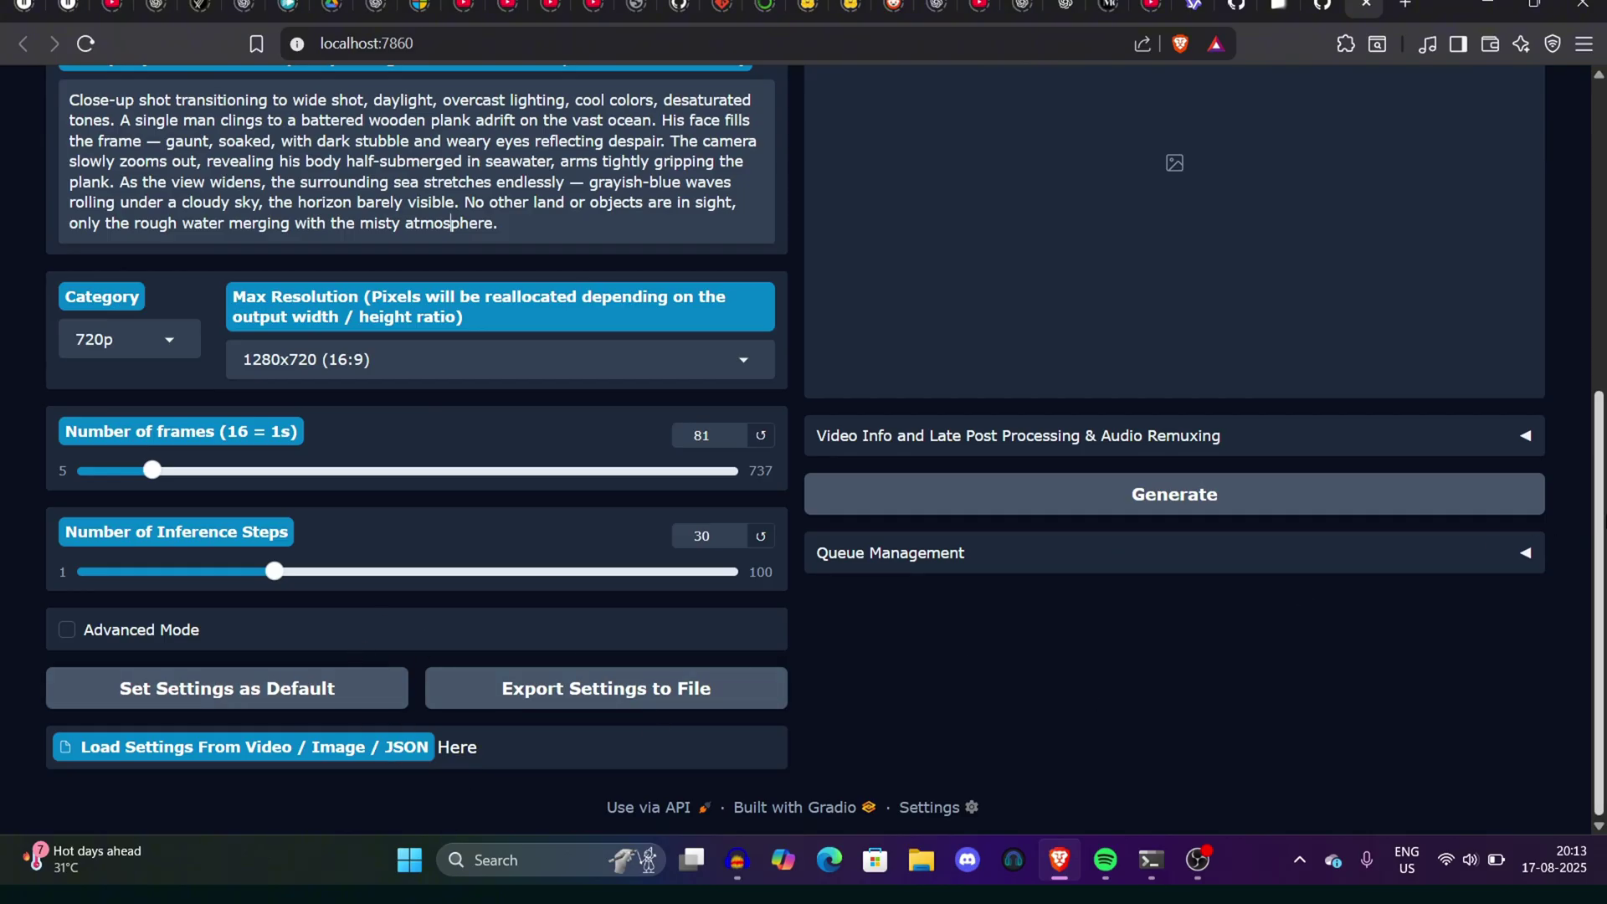
scroll(1582, 535, up, 3)
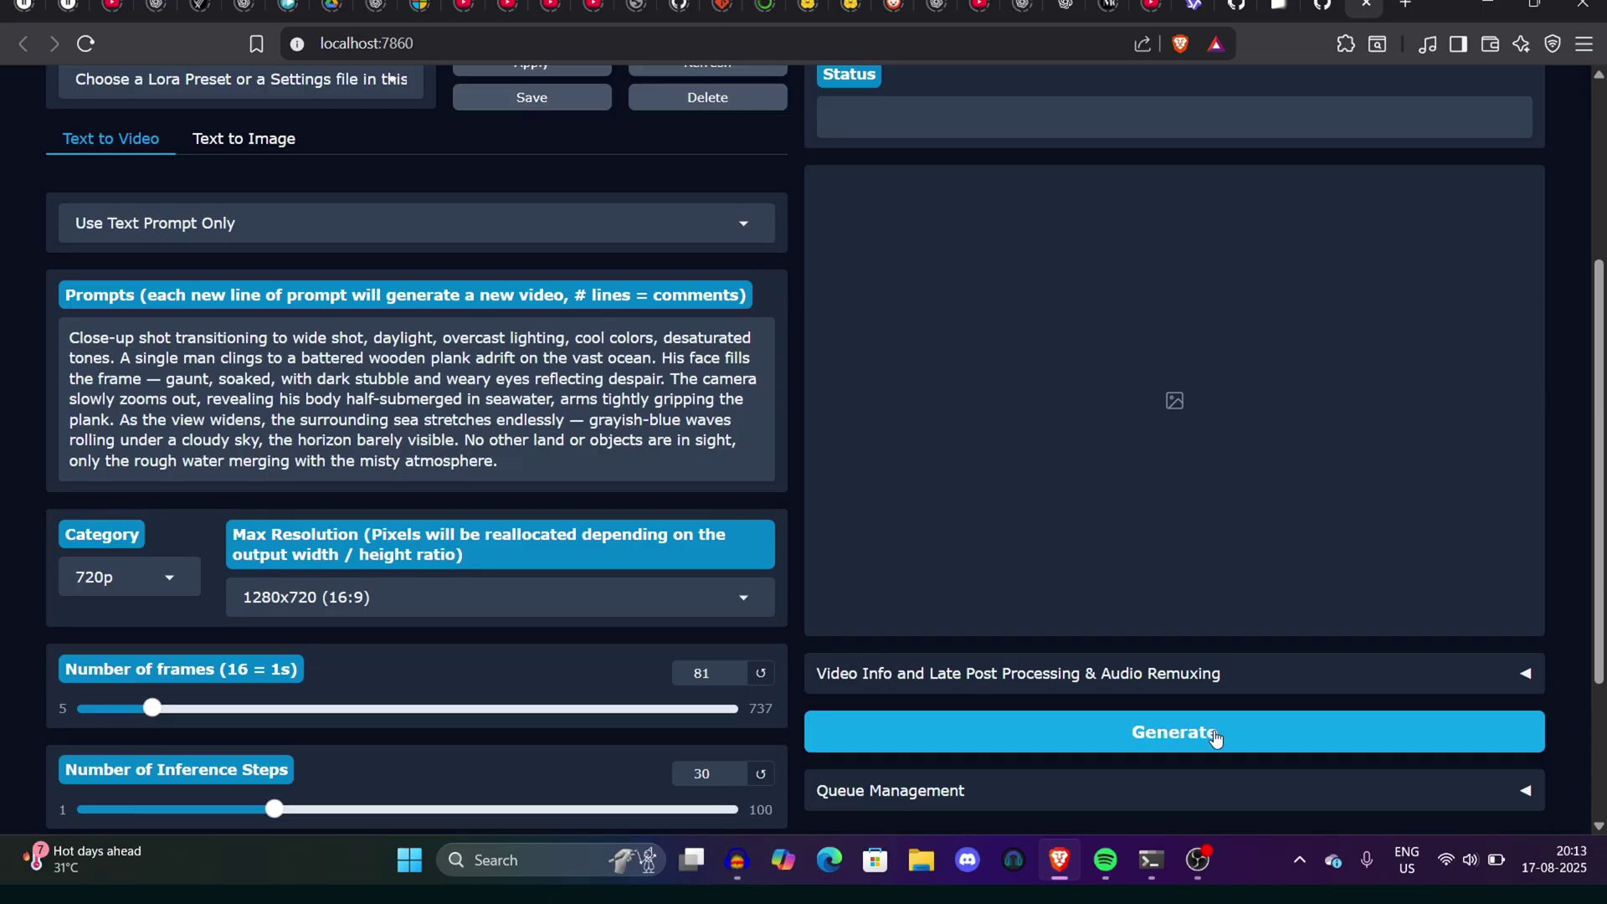
scroll(524, 616, up, 2)
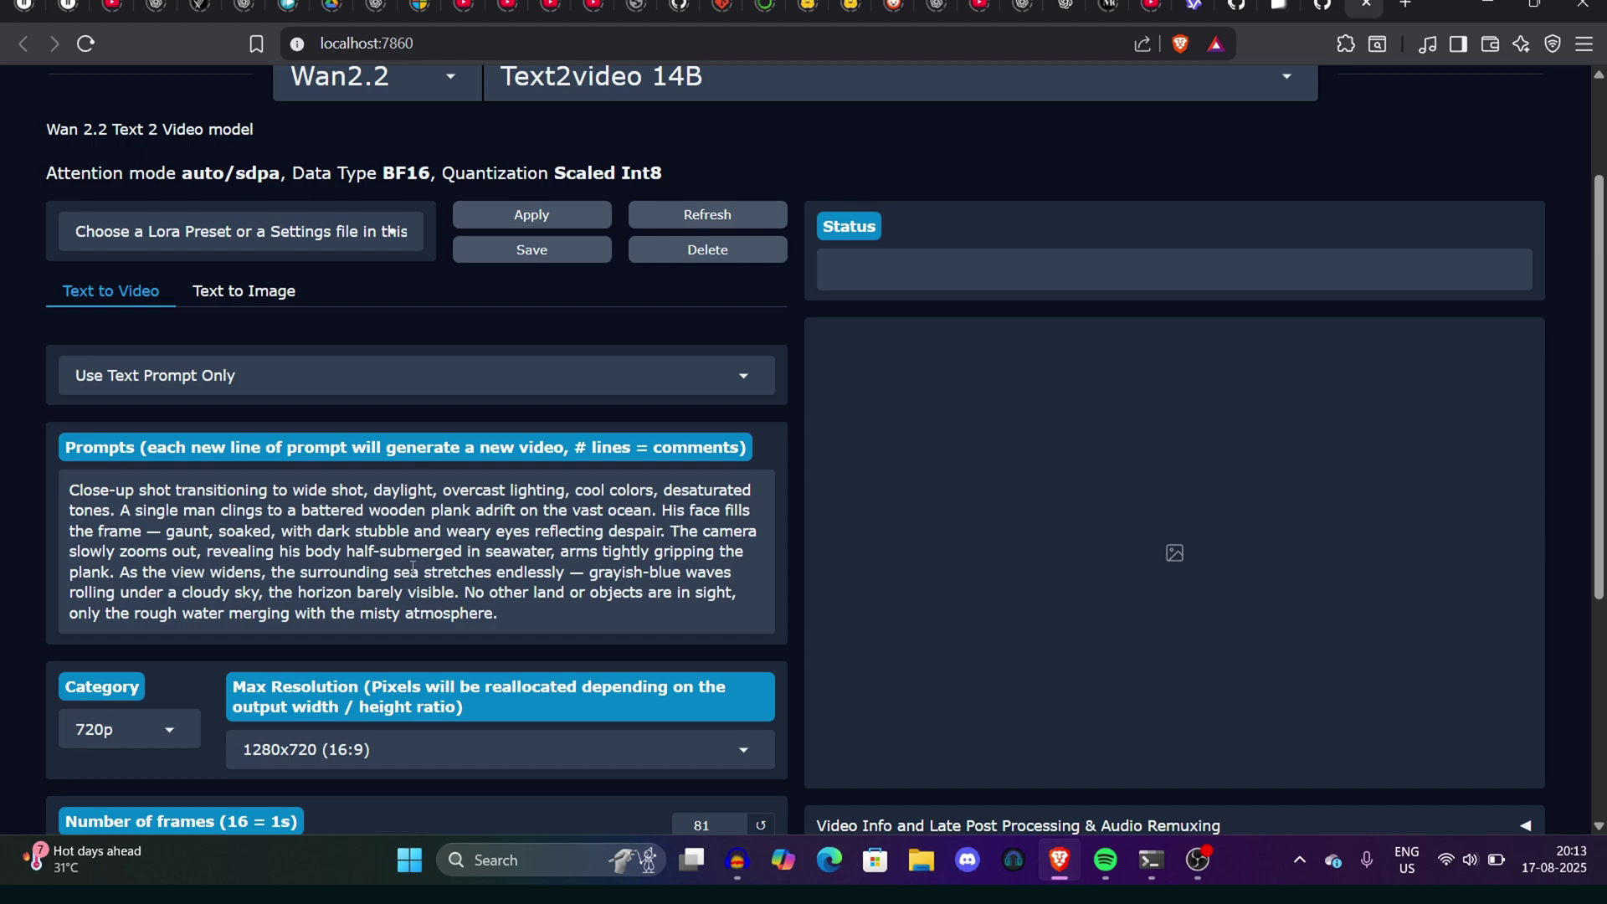
click(453, 612)
scroll(391, 231, down, 5)
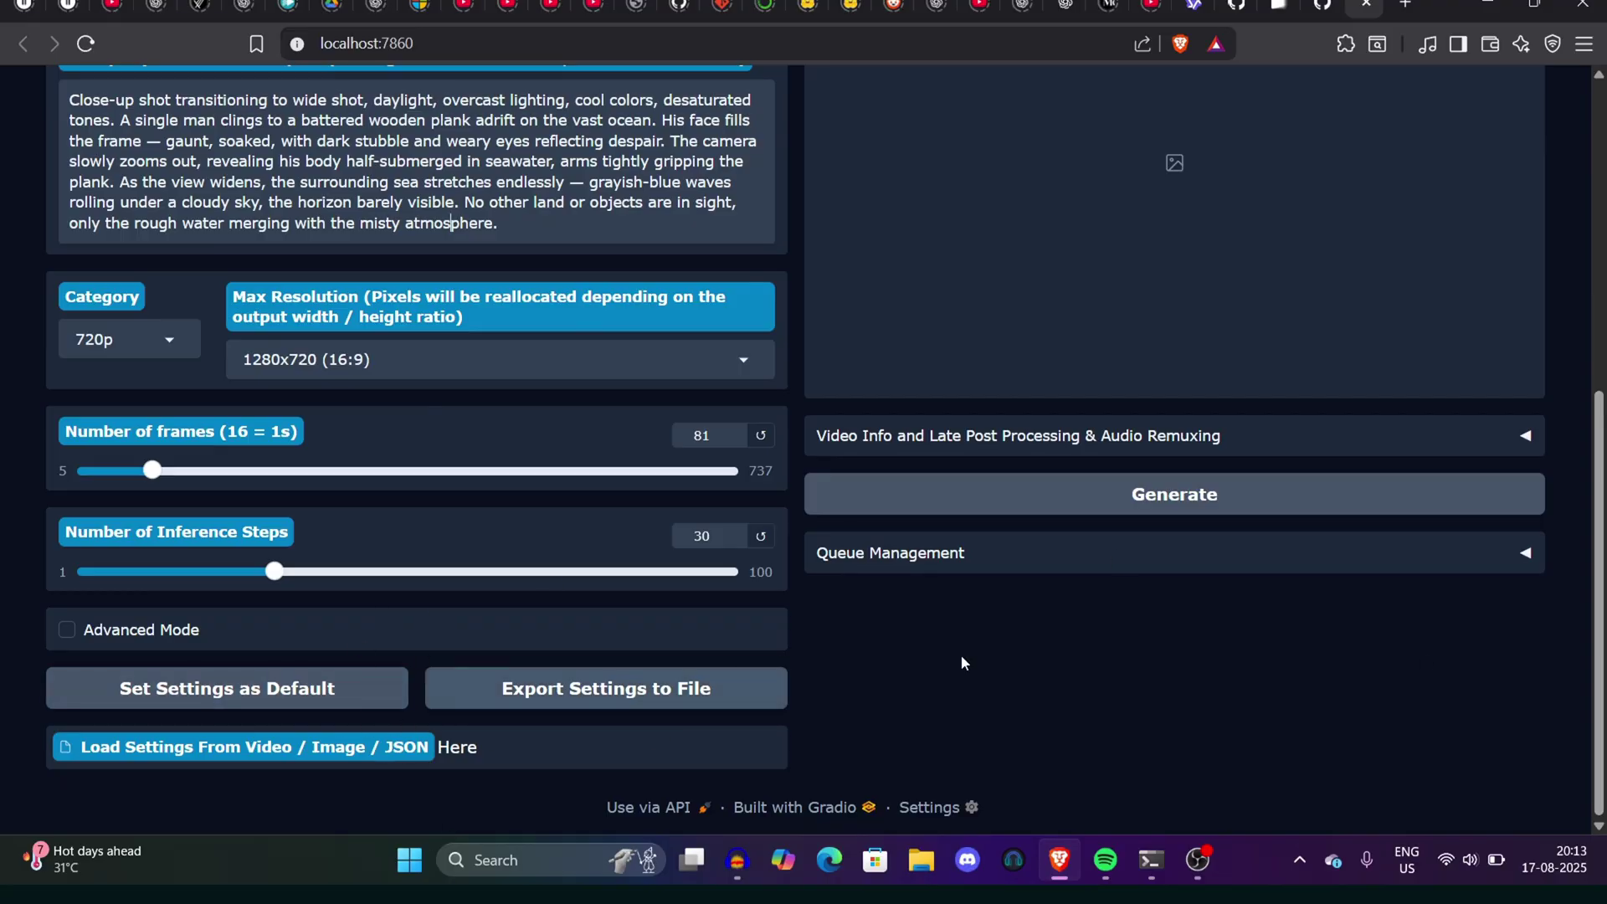
scroll(1087, 700, up, 1)
scroll(1176, 766, up, 2)
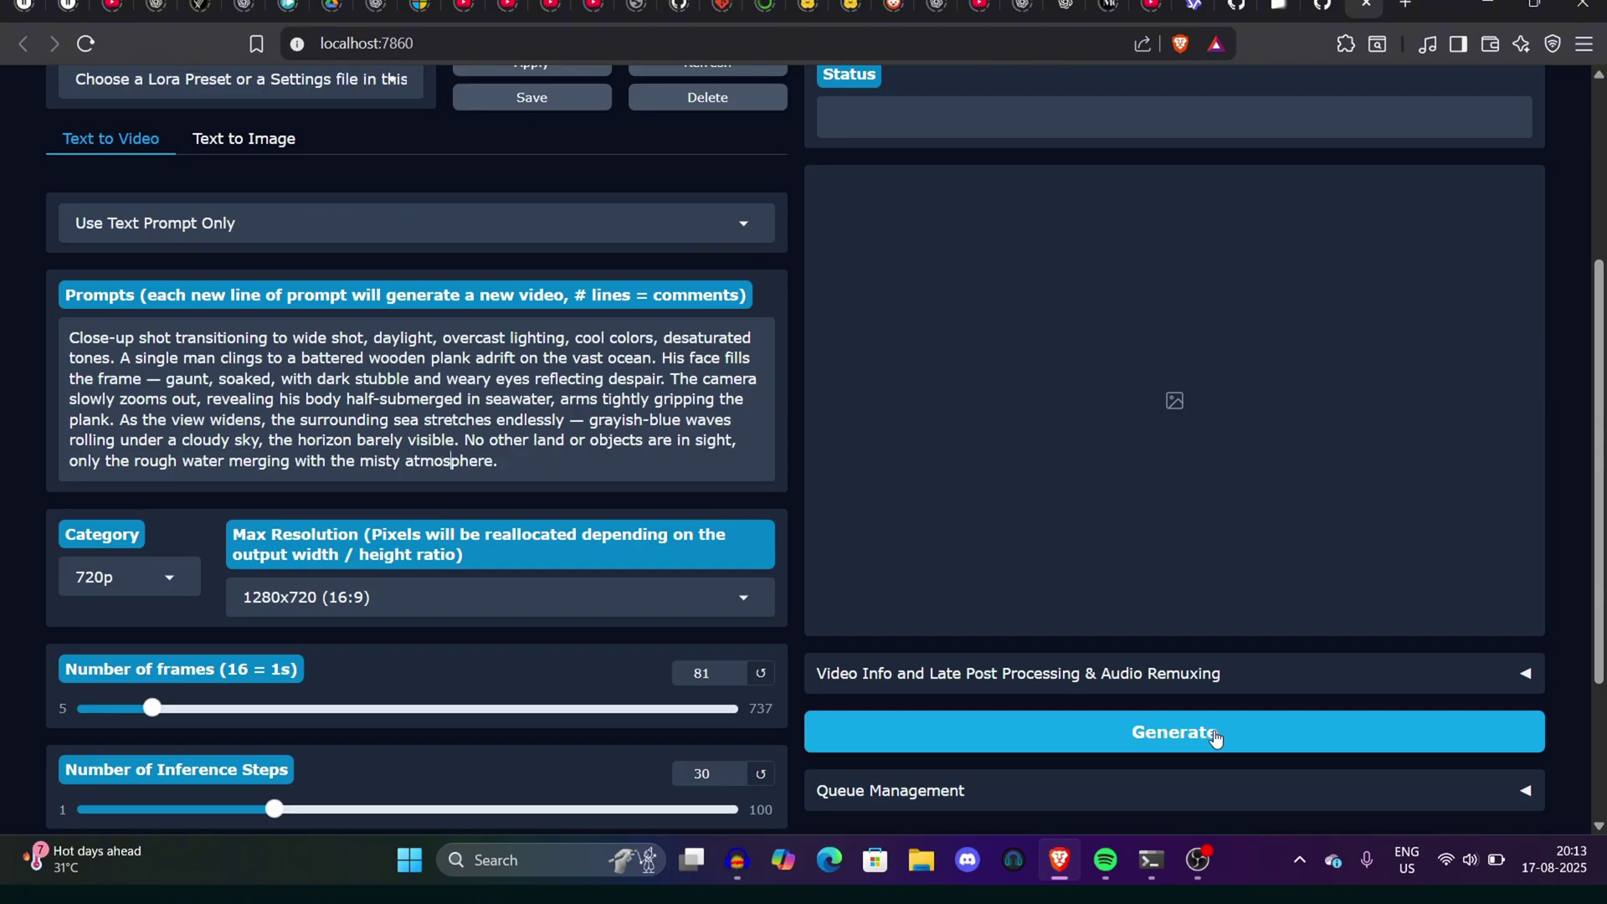
scroll(1014, 274, up, 4)
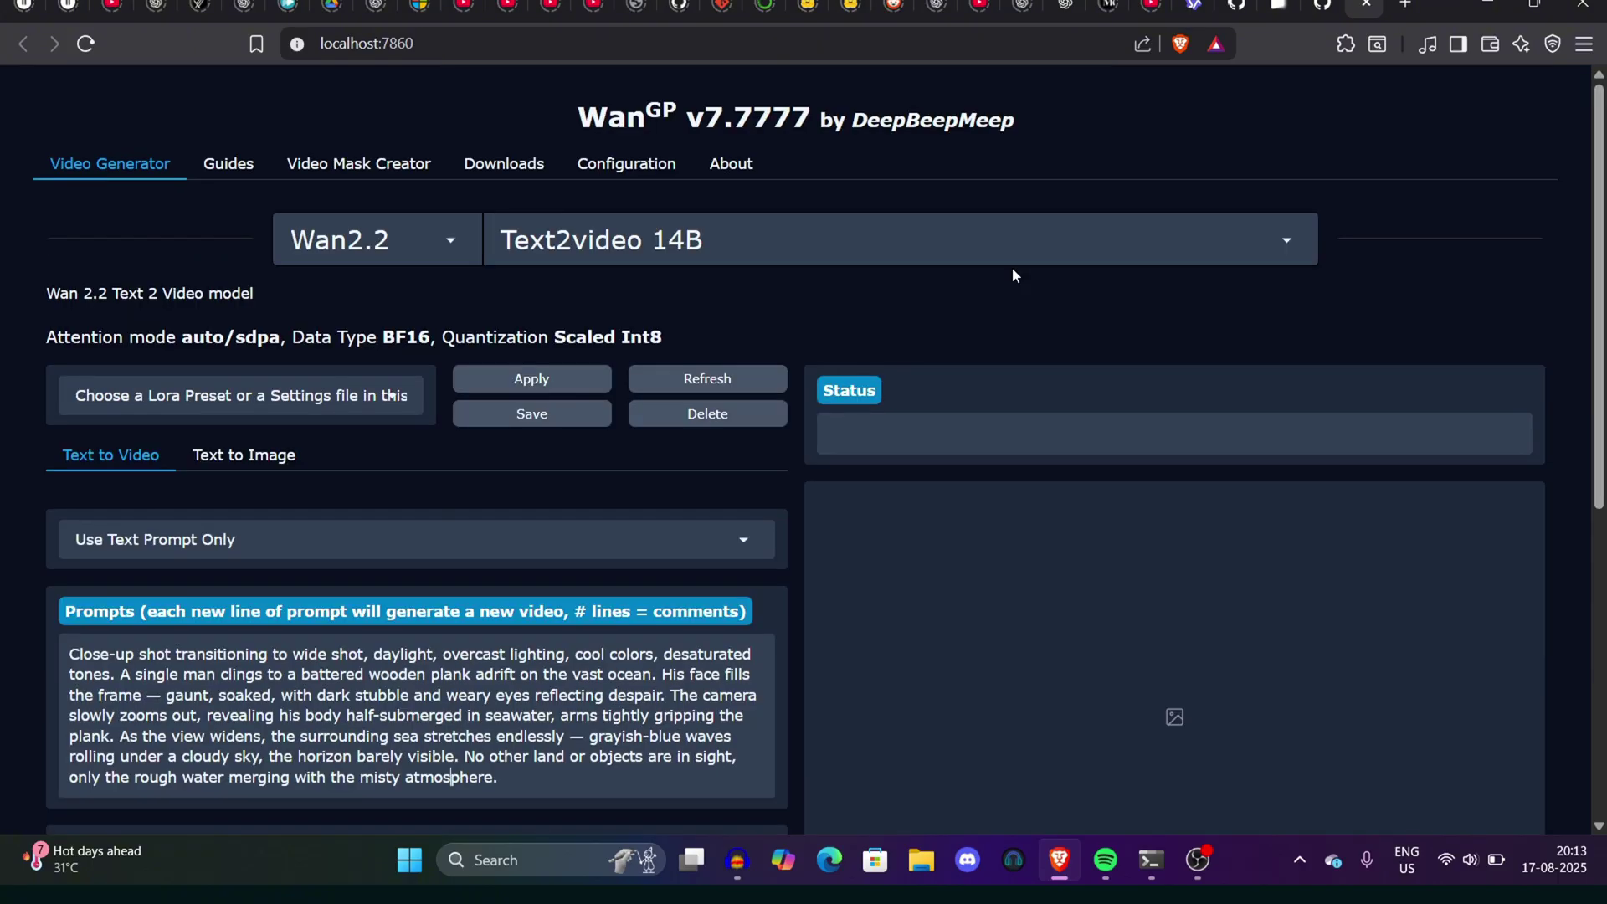